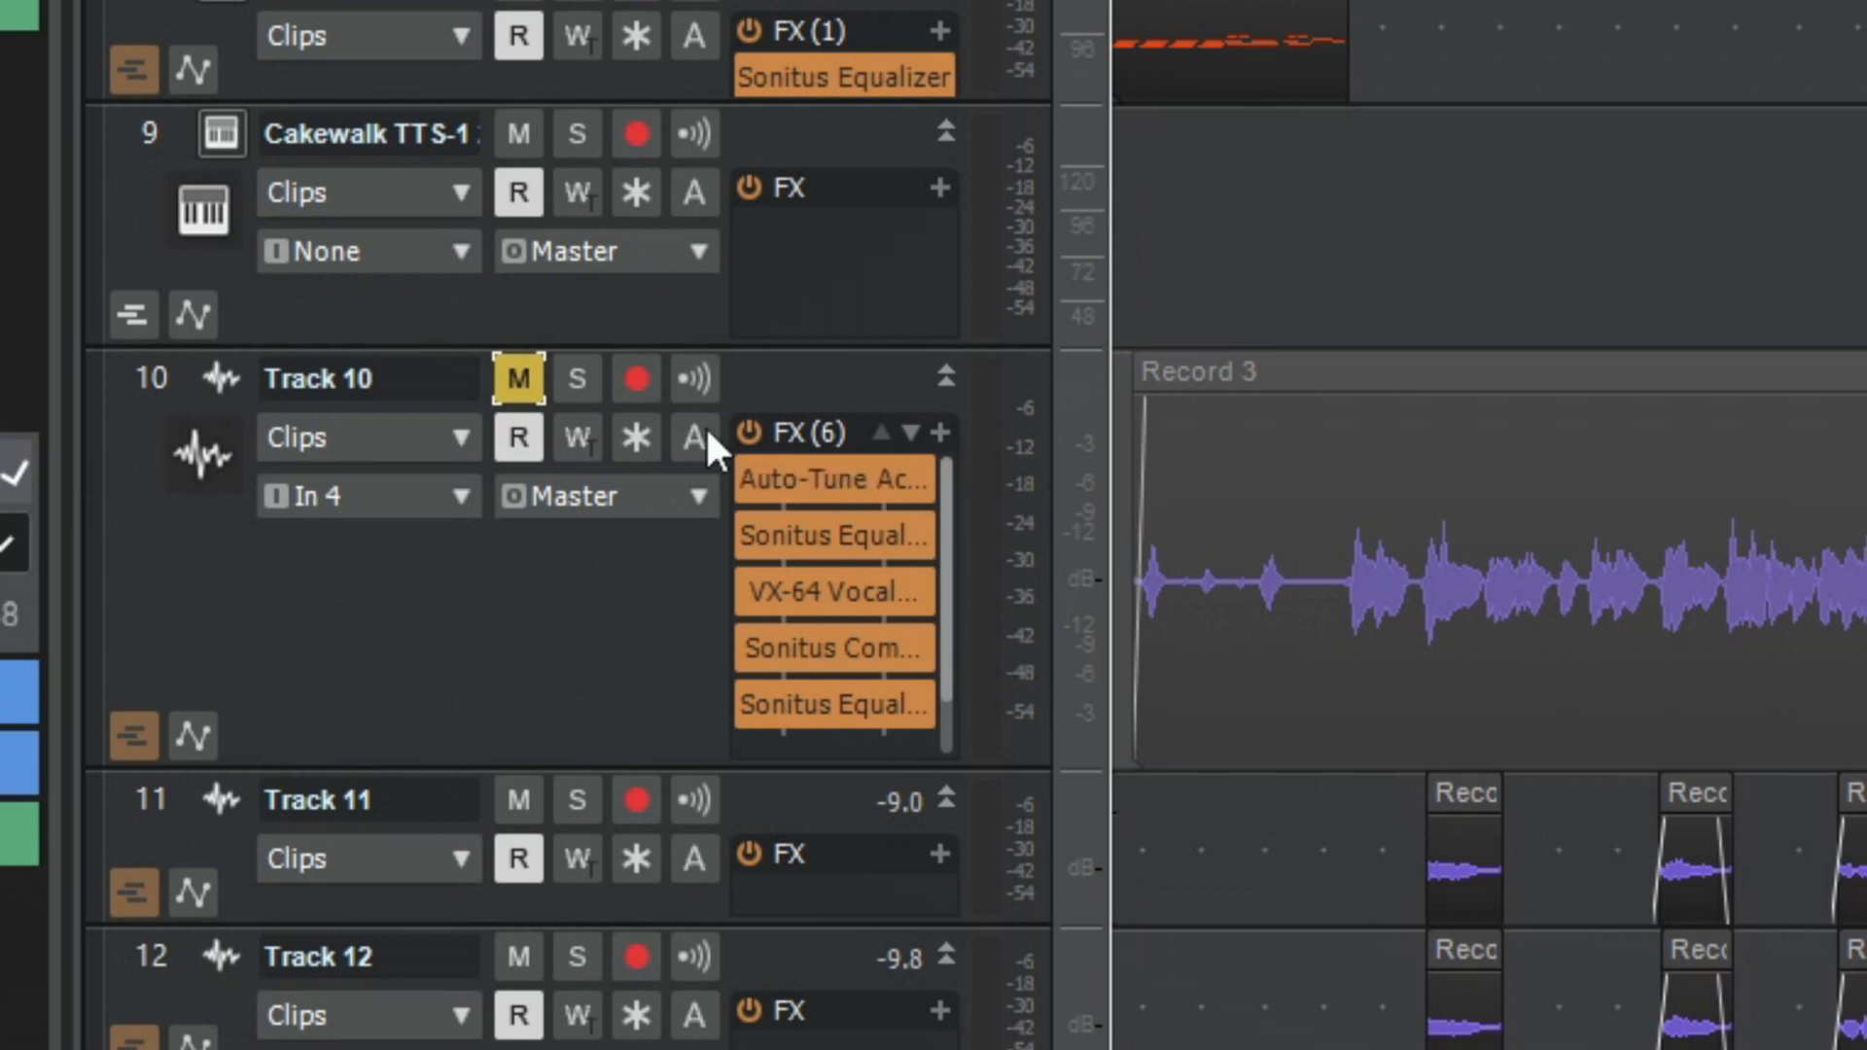
# Step: Unmute and solo Track 10, and toggle the bypass of its FX rack
pyautogui.click(518, 387)
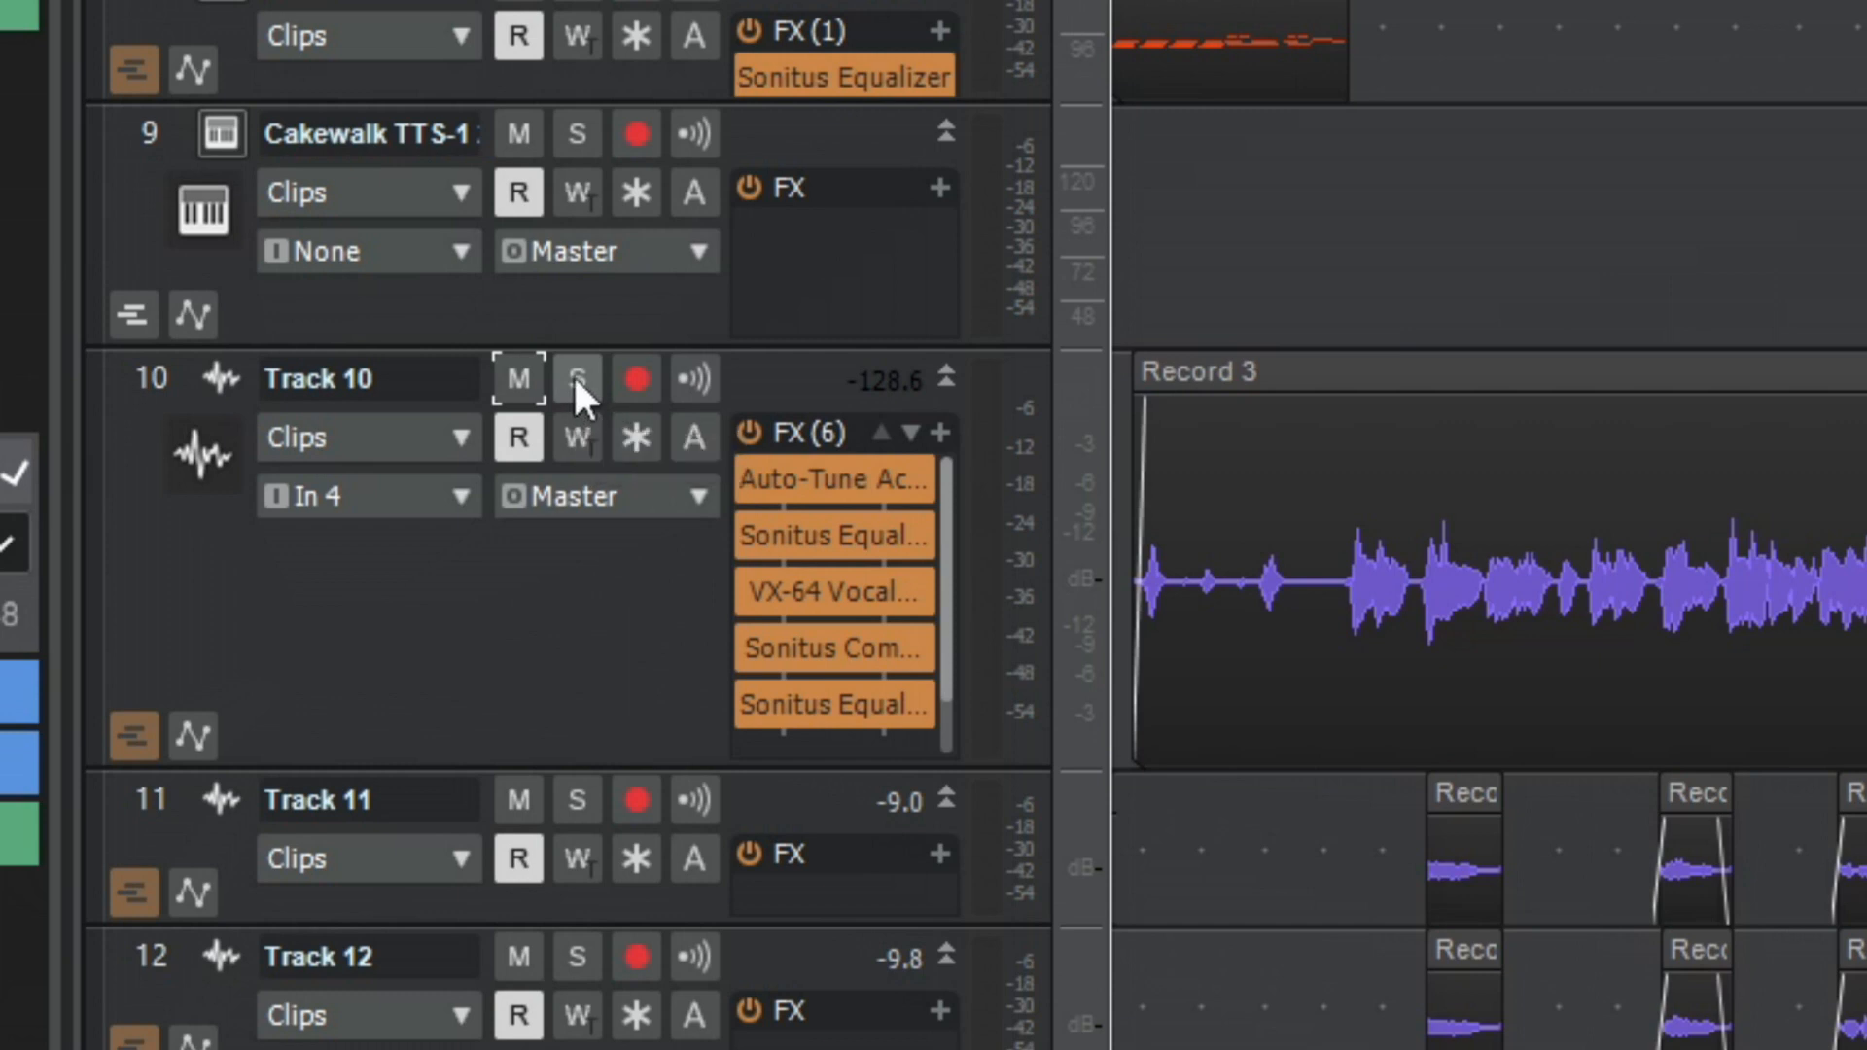
pyautogui.click(577, 387)
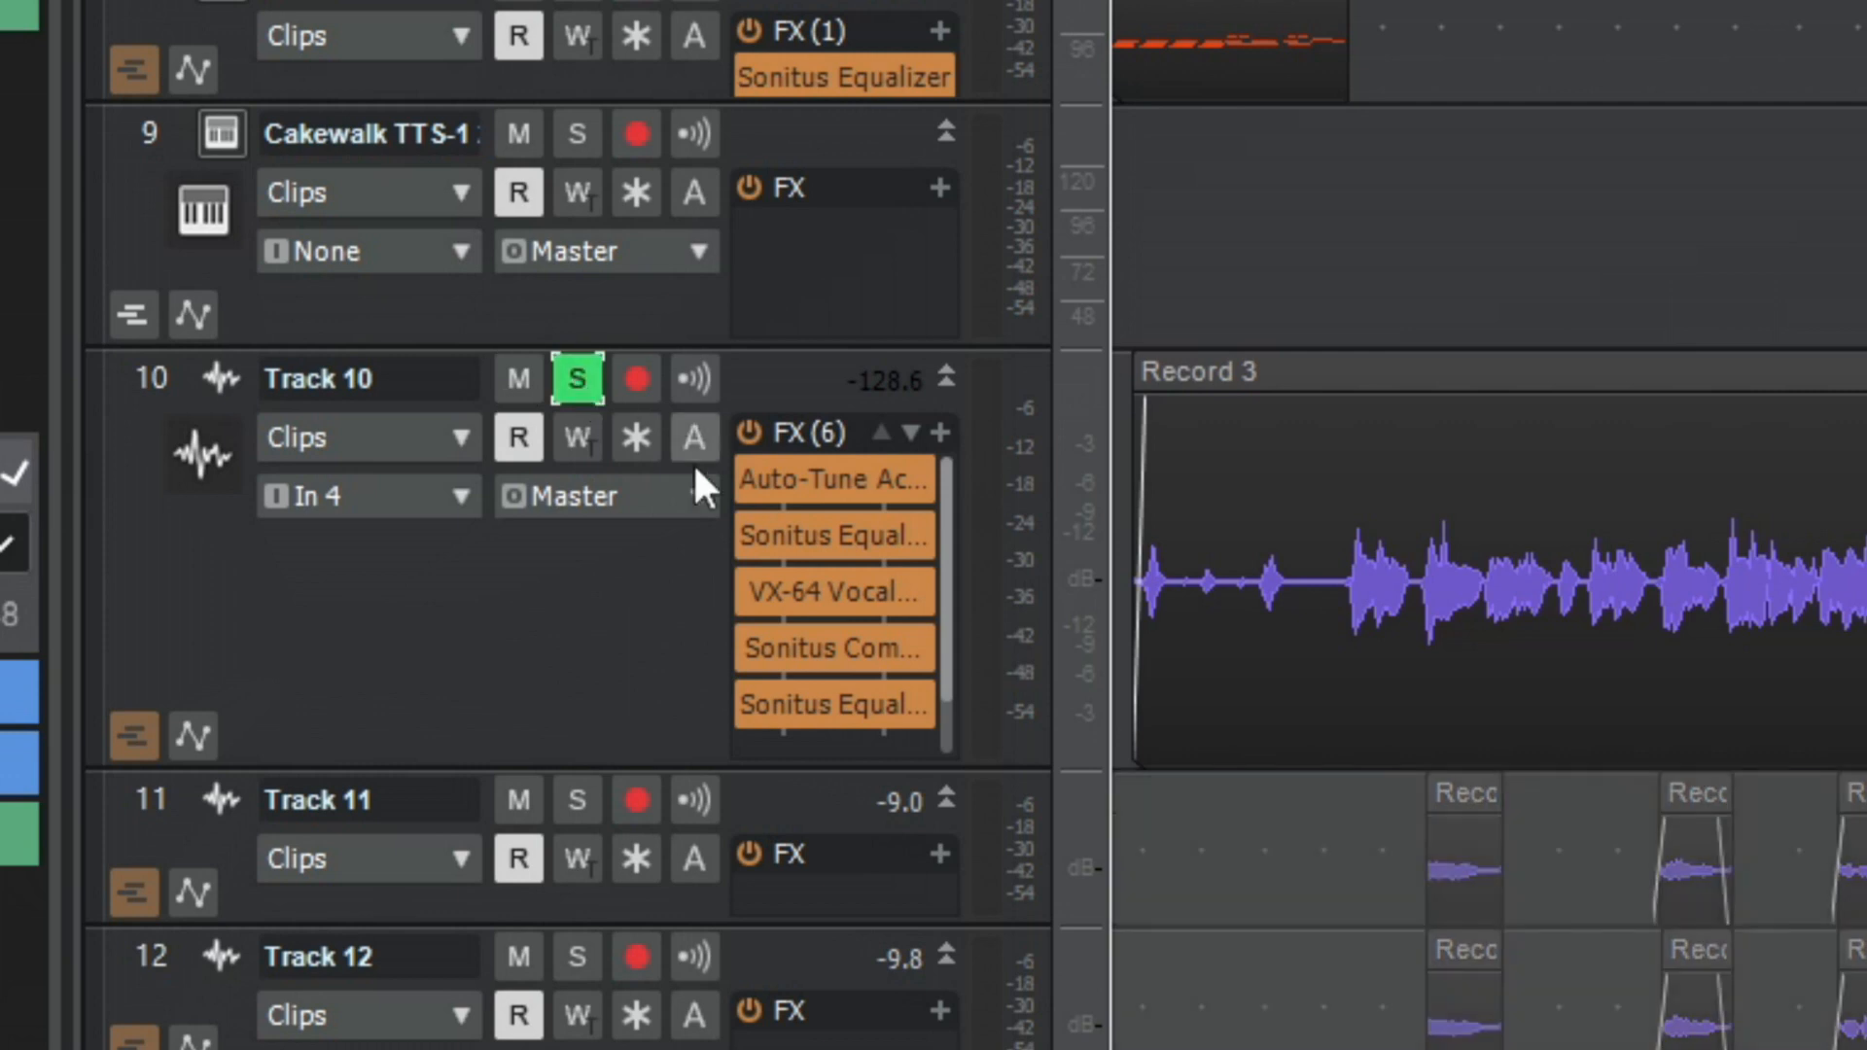
pyautogui.click(748, 433)
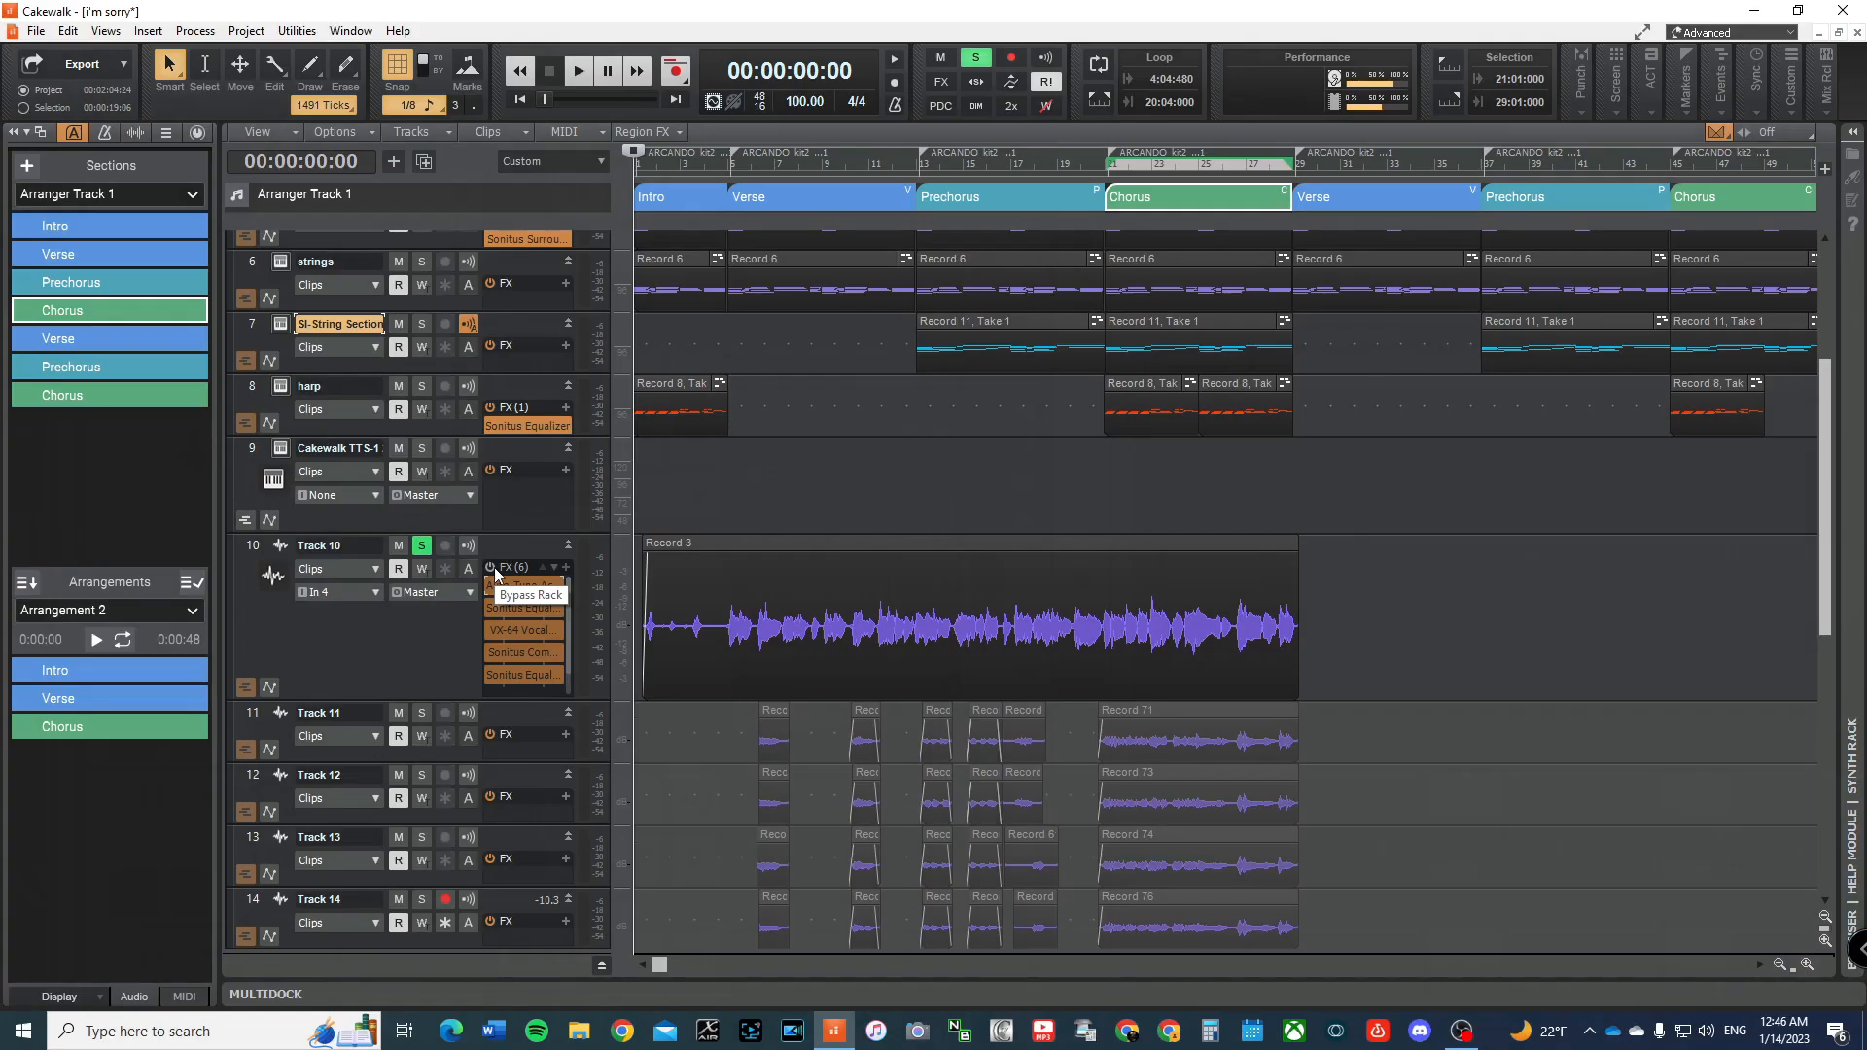
# Step: Play the soloed Track 10 vocal while looking through the plugins in its FX rack, and stop playback
pyautogui.press('space')
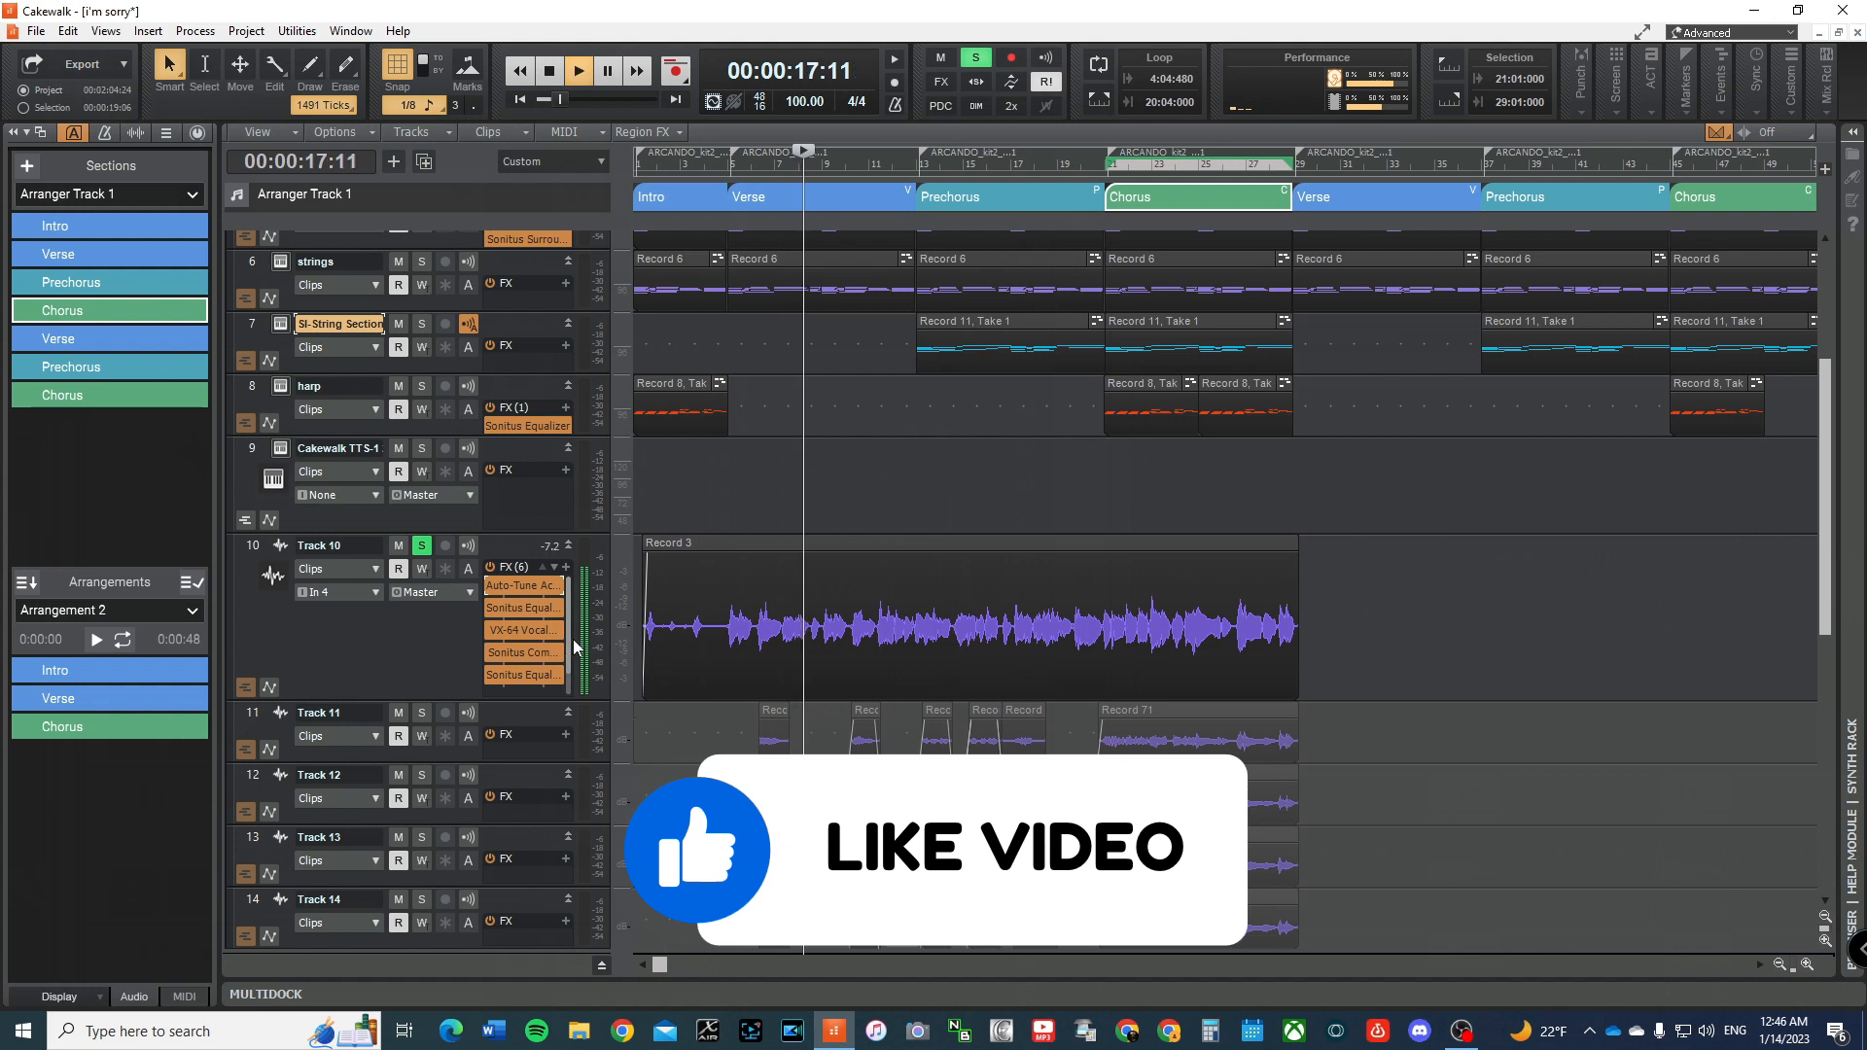
pyautogui.moveTo(570, 647); pyautogui.dragTo(579, 737)
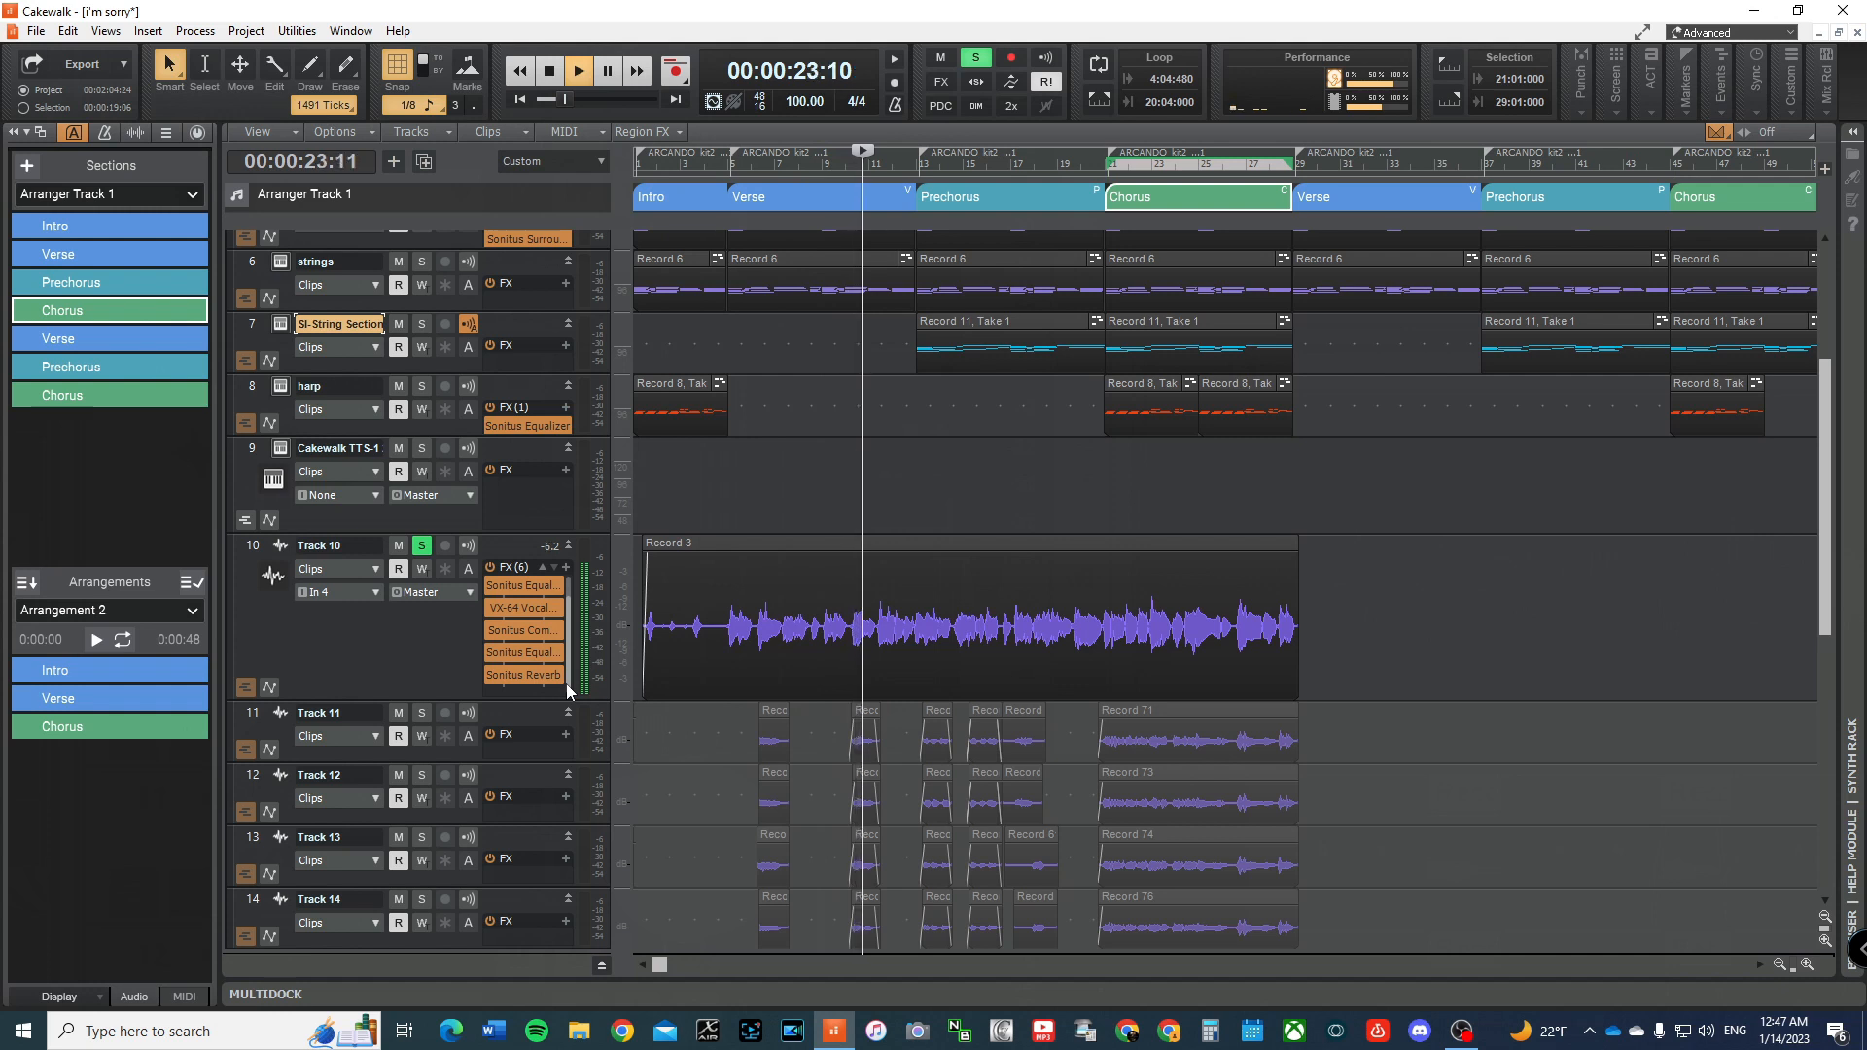
pyautogui.moveTo(568, 685); pyautogui.dragTo(553, 658)
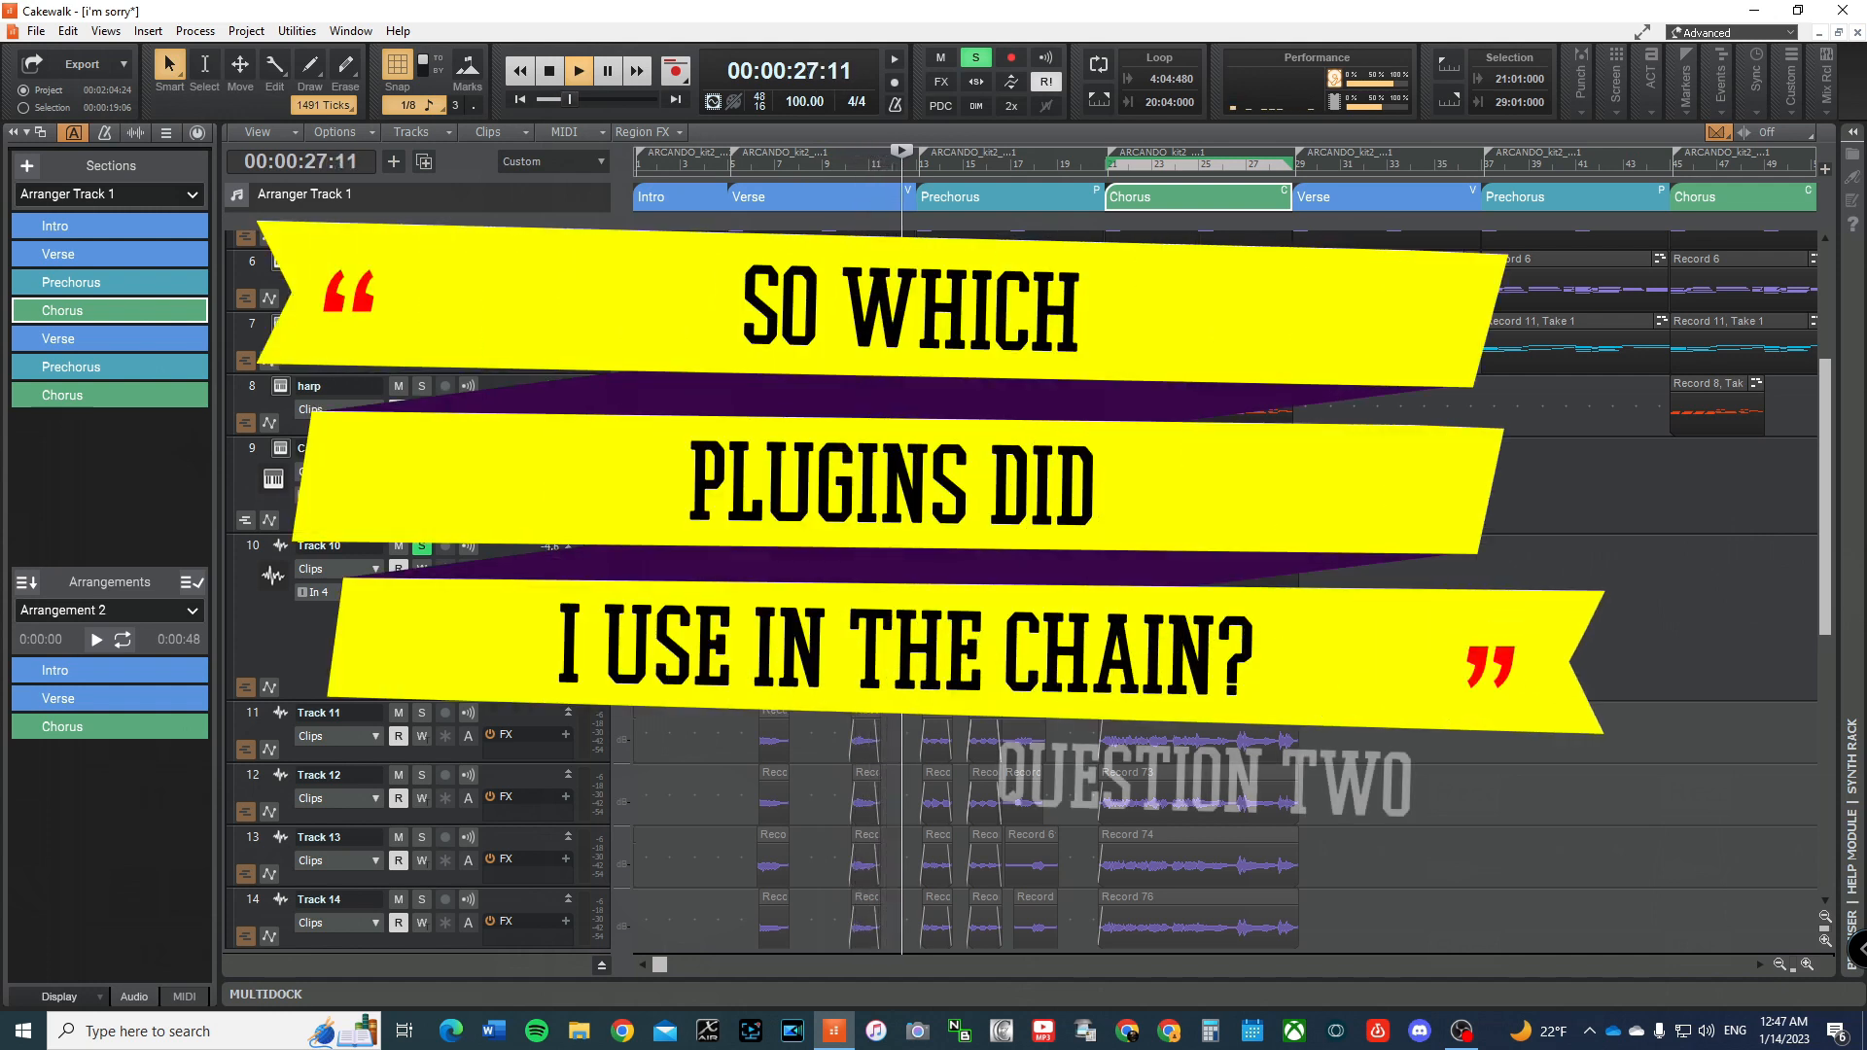
pyautogui.press('space')
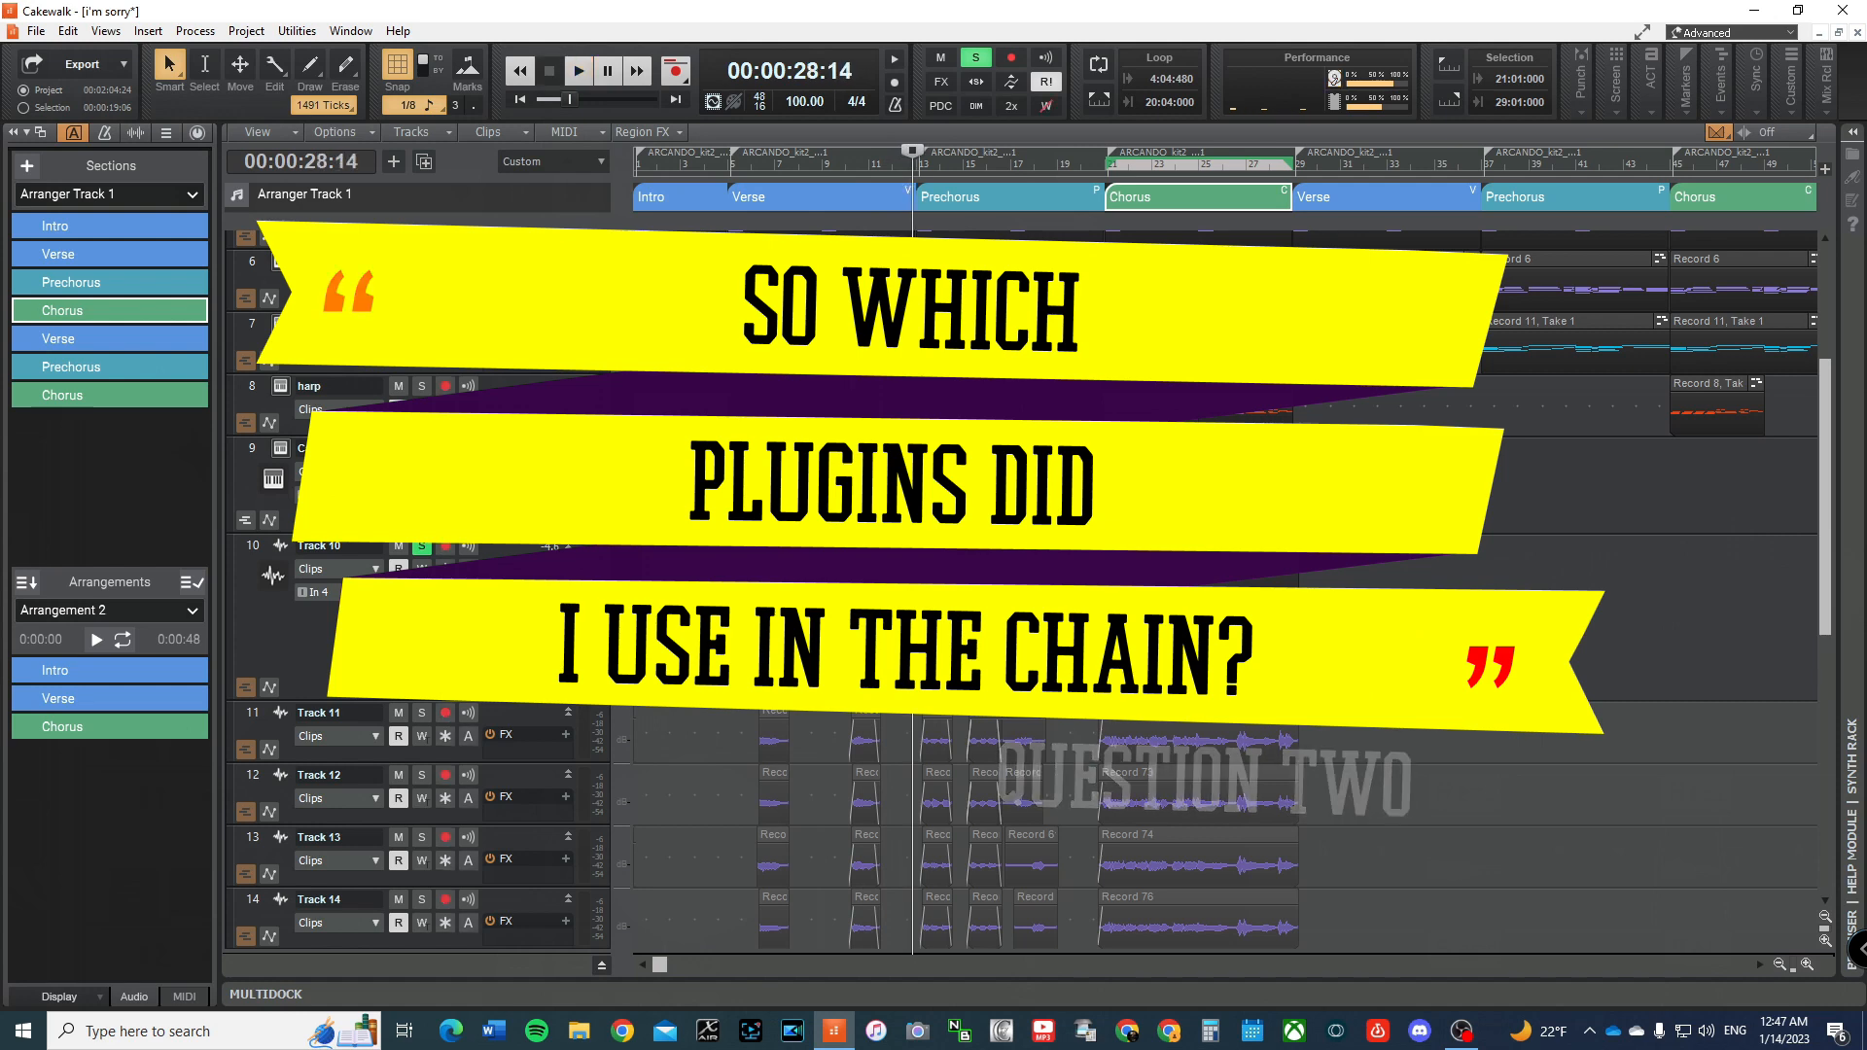
# Step: Examine the settings of the first Sonitus Equalizer and the VX-64 vocal strip on Track 10, closing each plugin
pyautogui.doubleClick(522, 587)
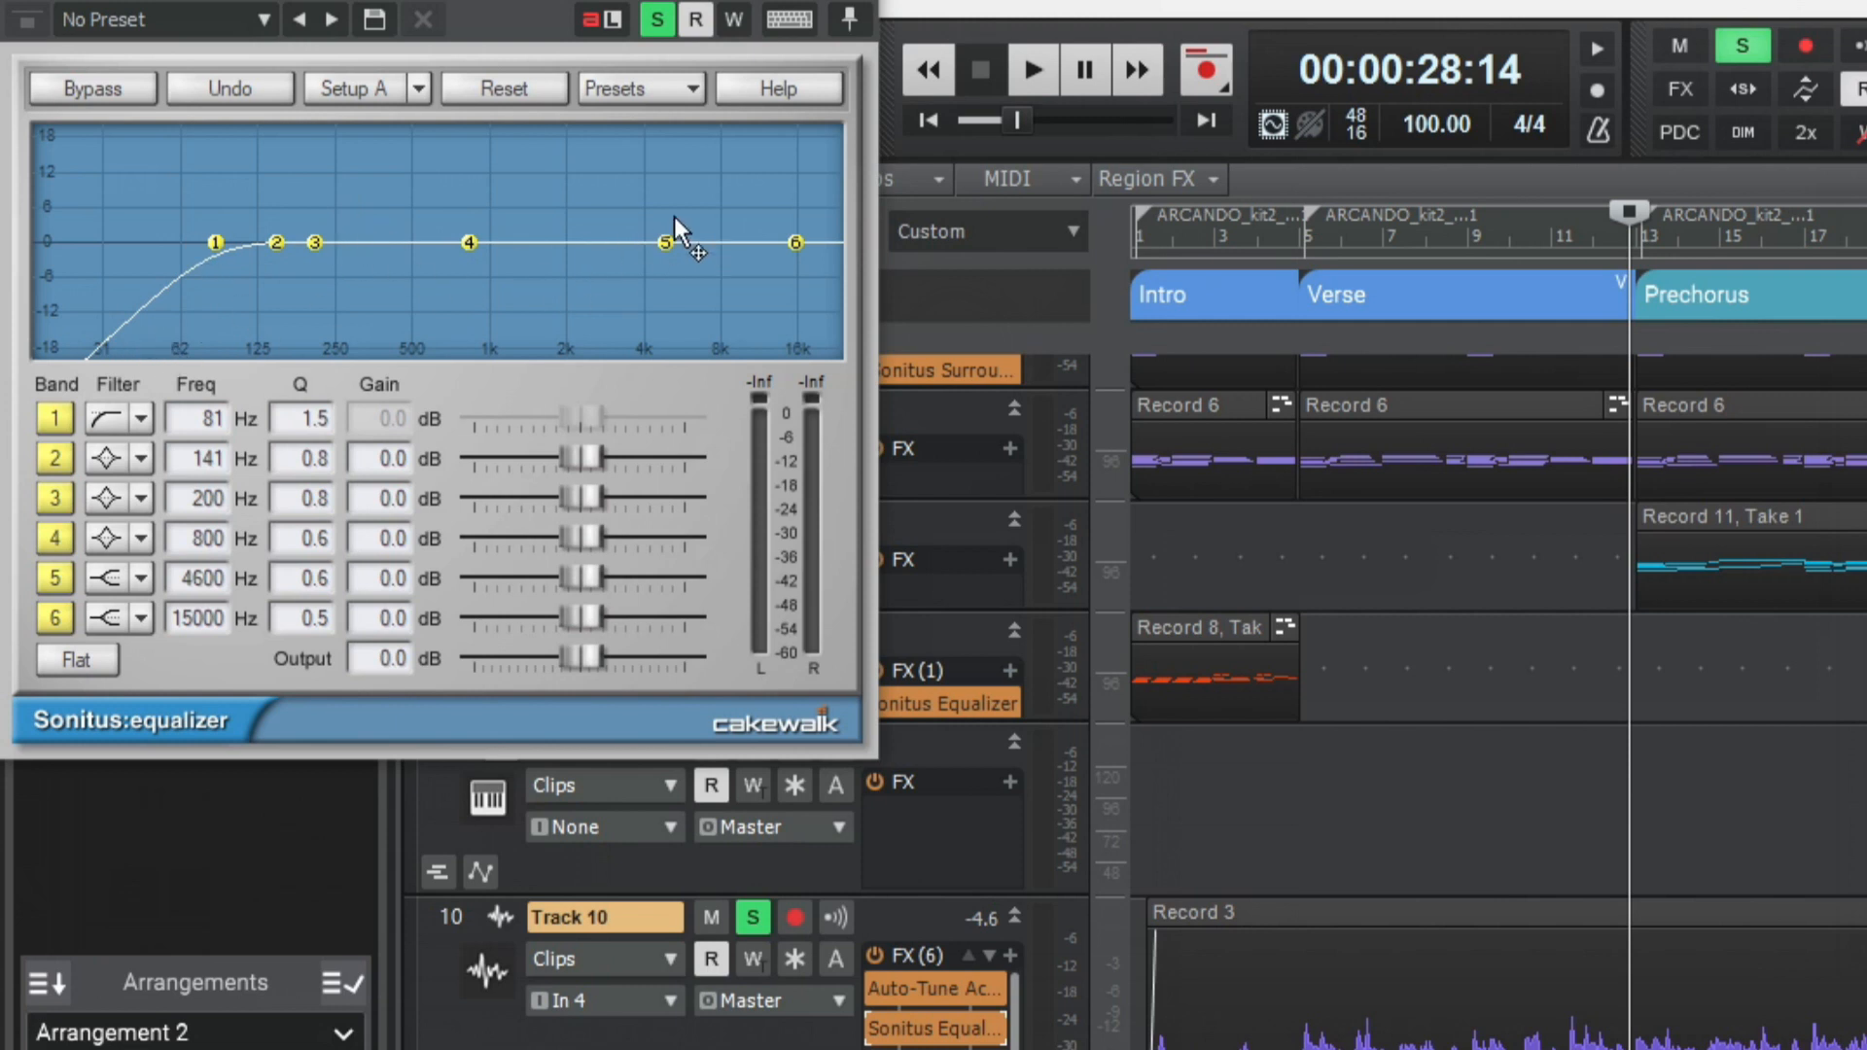
pyautogui.click(841, 1)
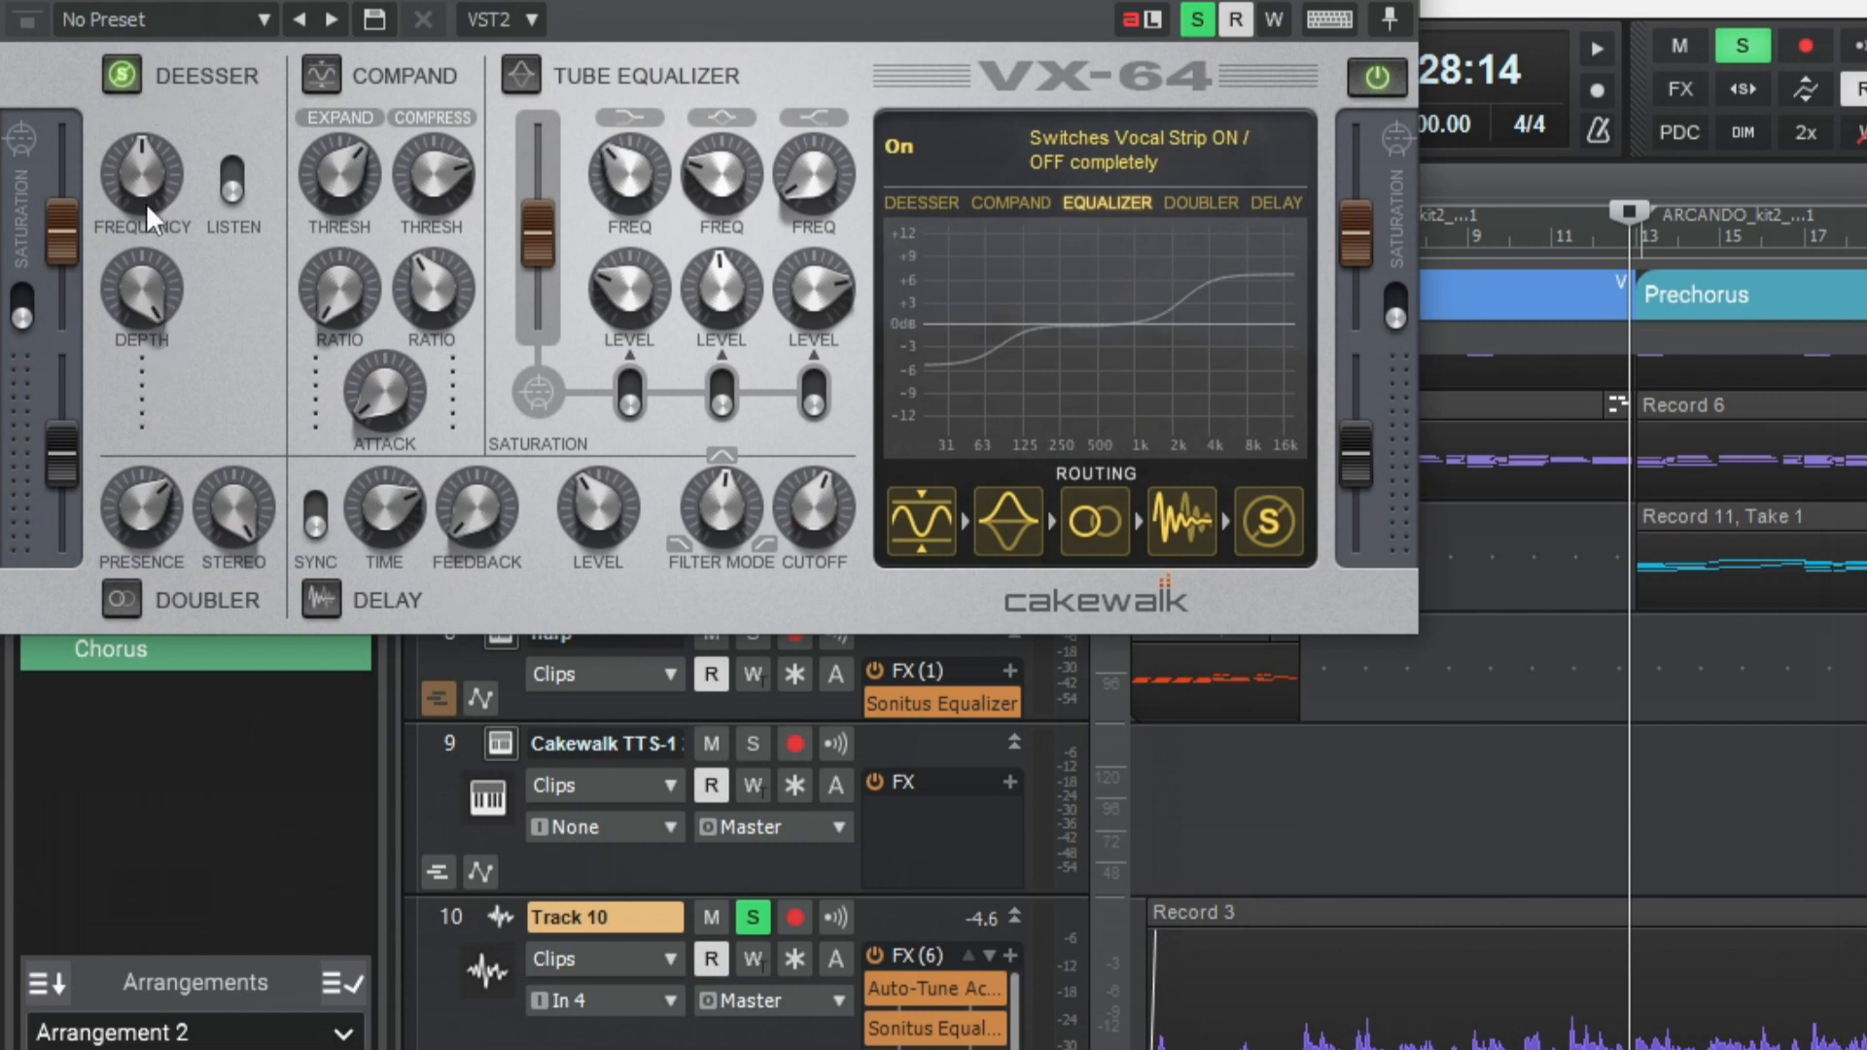
pyautogui.moveTo(149, 166)
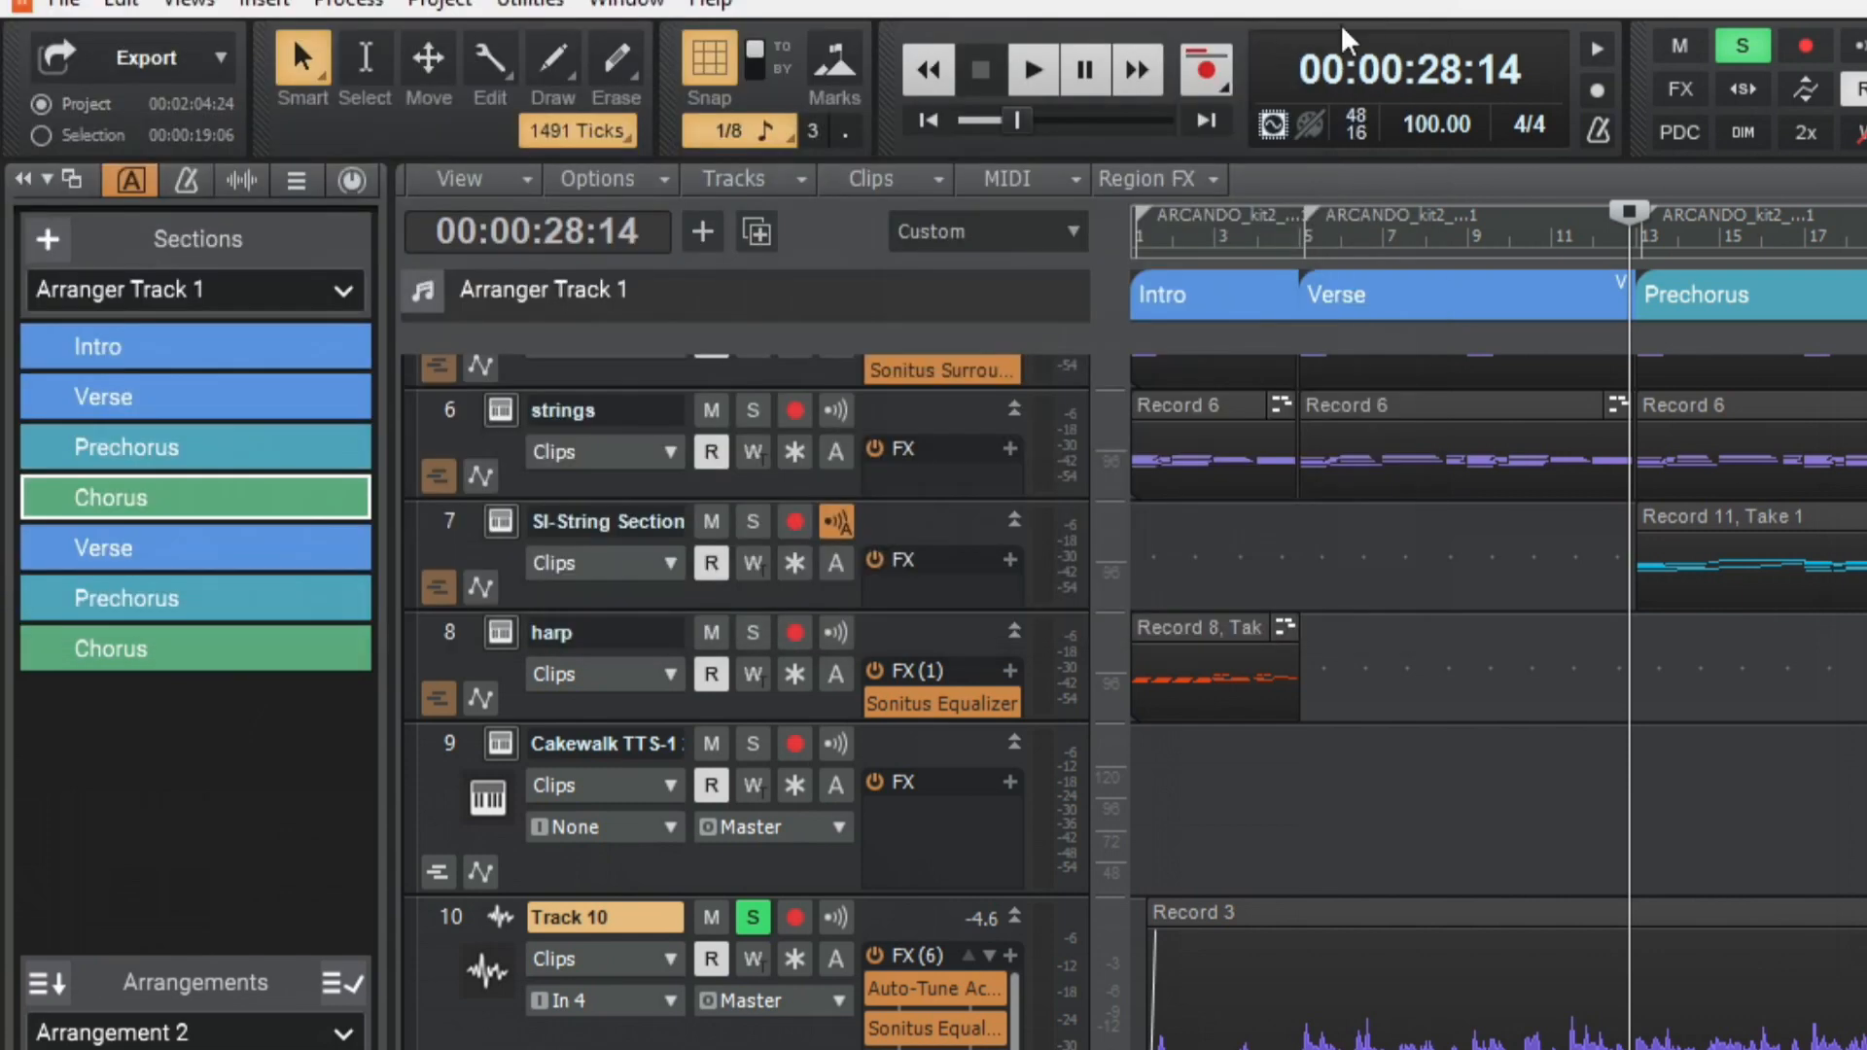
pyautogui.click(1390, 6)
# Step: Examine the Sonitus Compressor settings and the band points of the second Sonitus Equalizer on Track 10, closing each plugin
pyautogui.doubleClick(934, 1049)
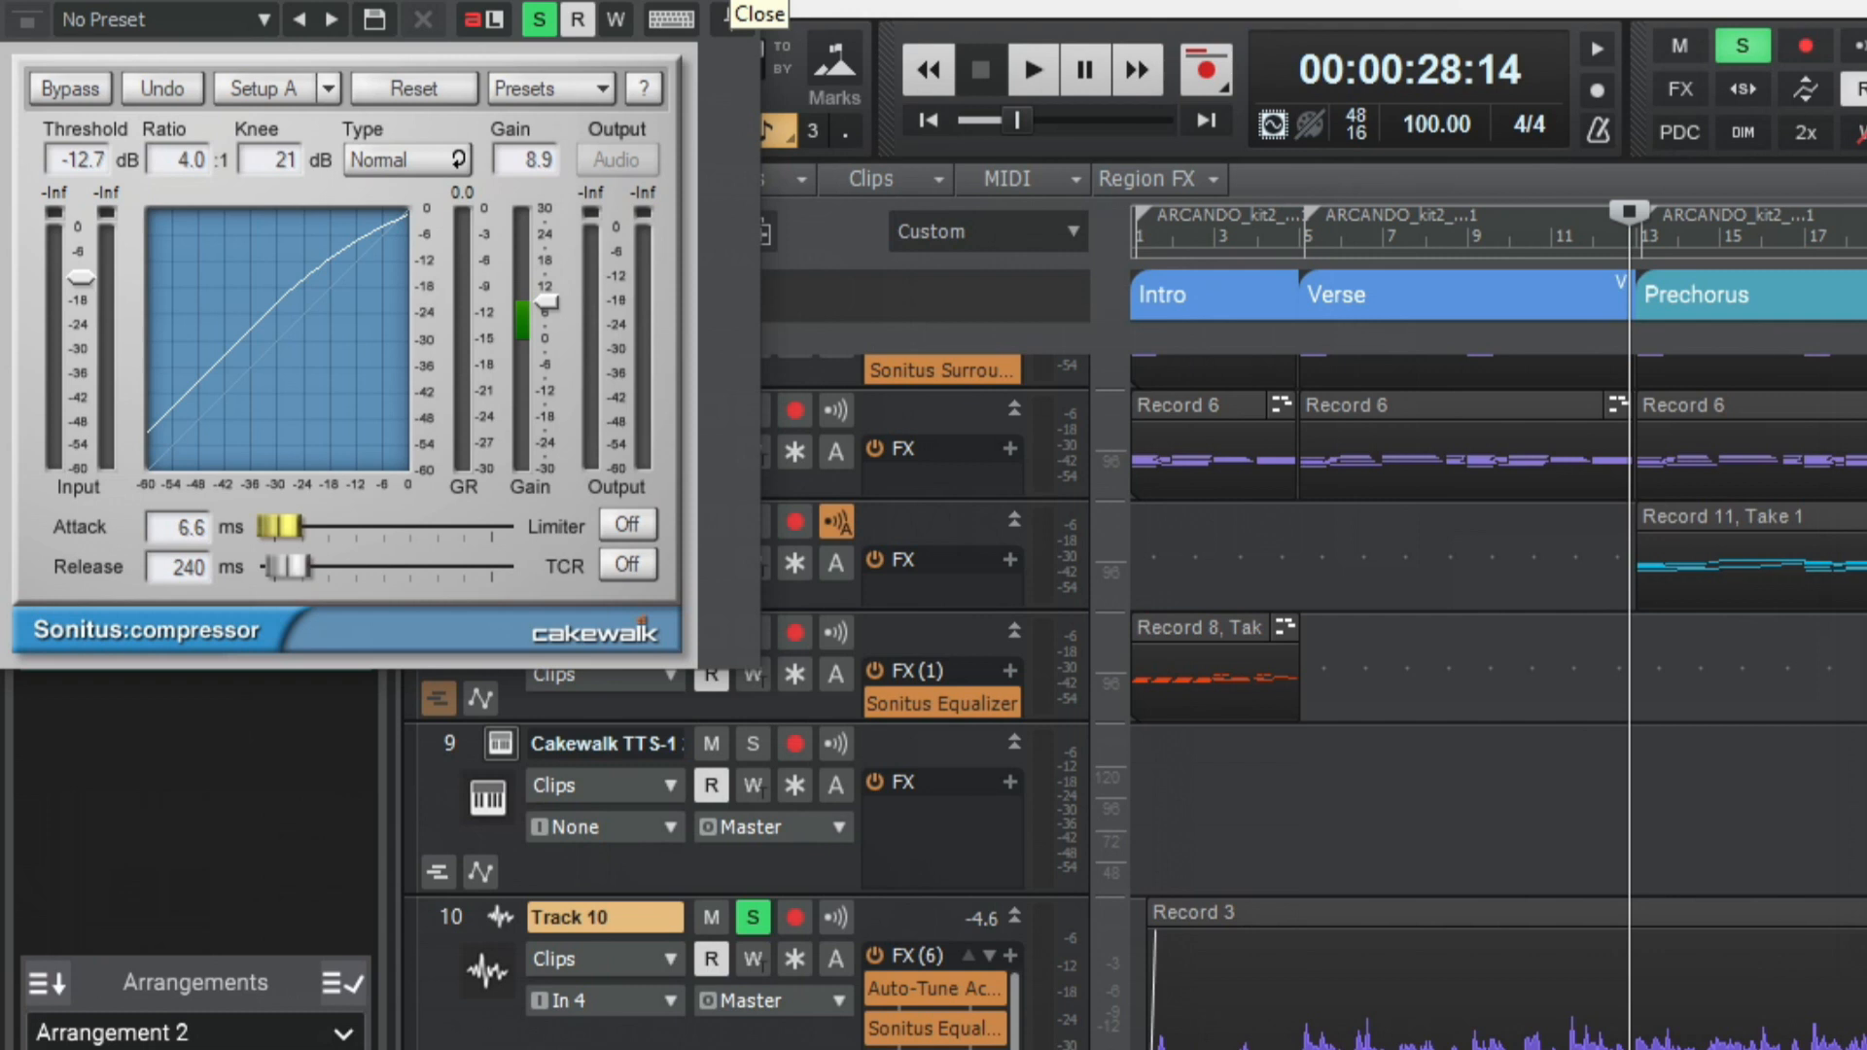
pyautogui.click(724, 14)
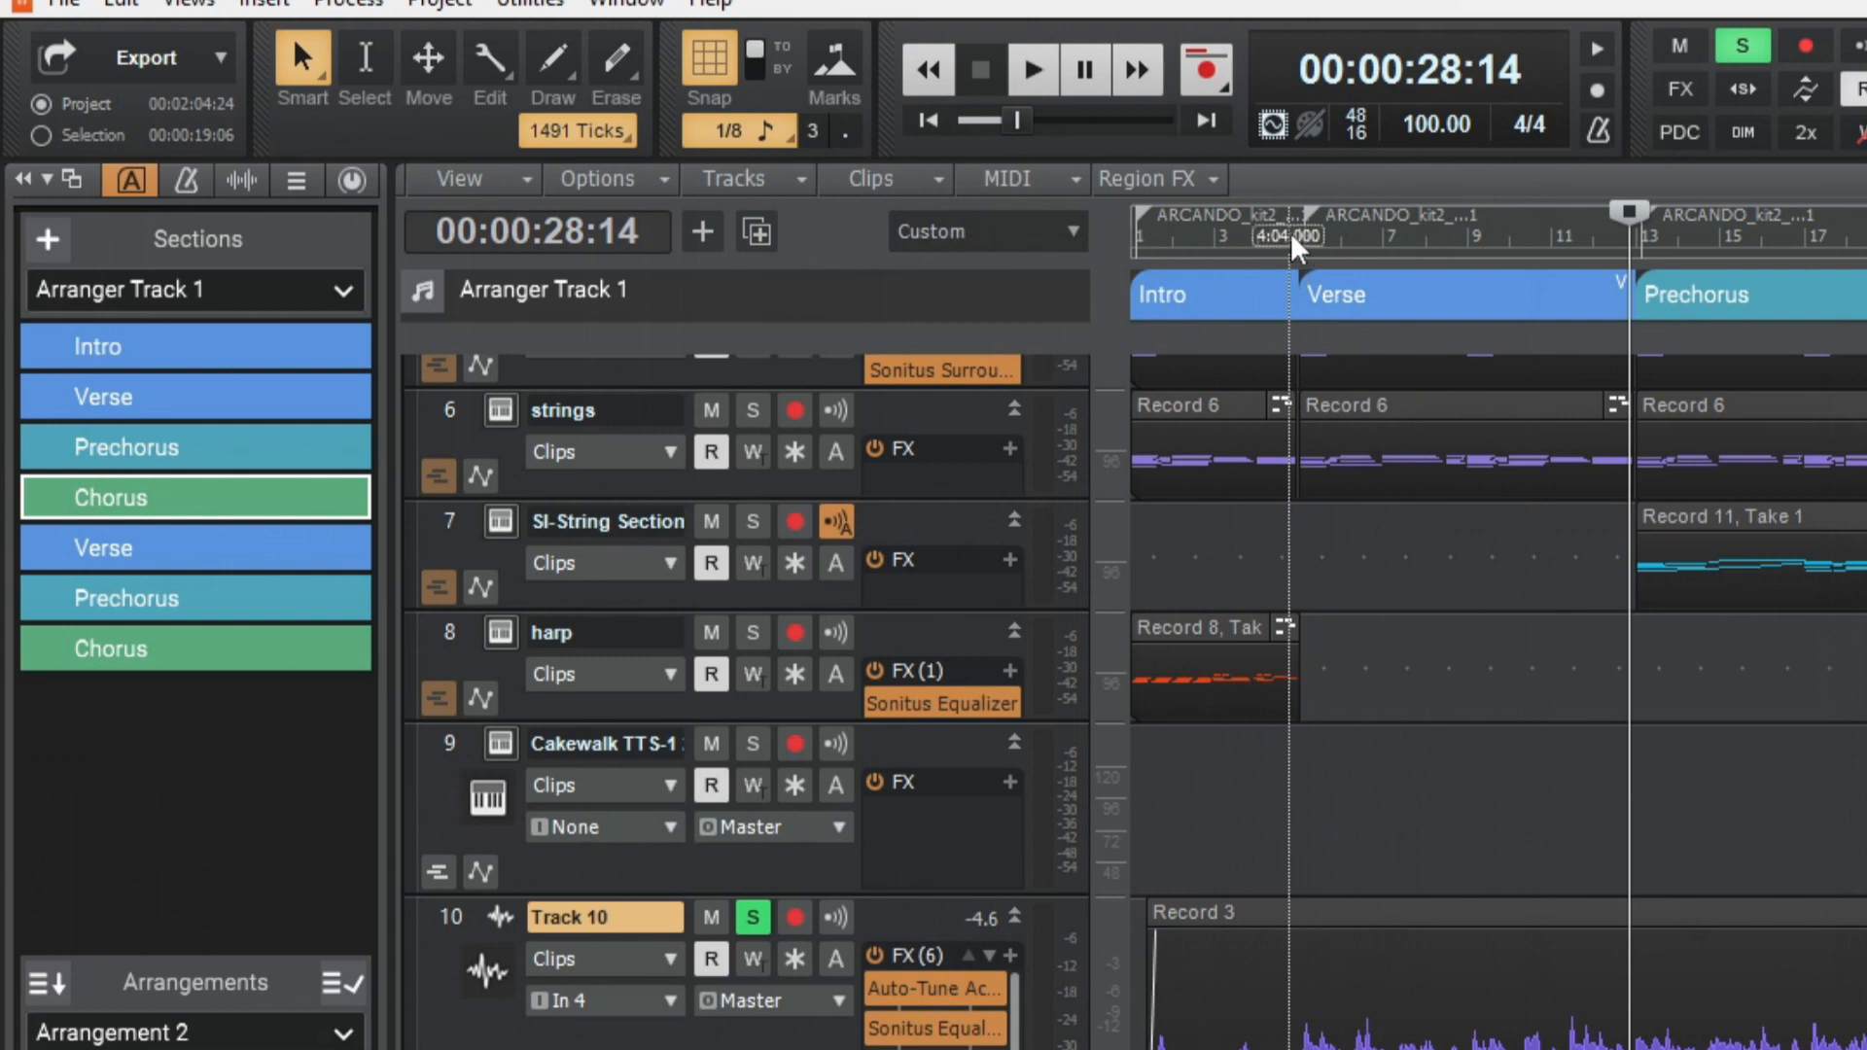
pyautogui.scroll(-1, 1014, 1011)
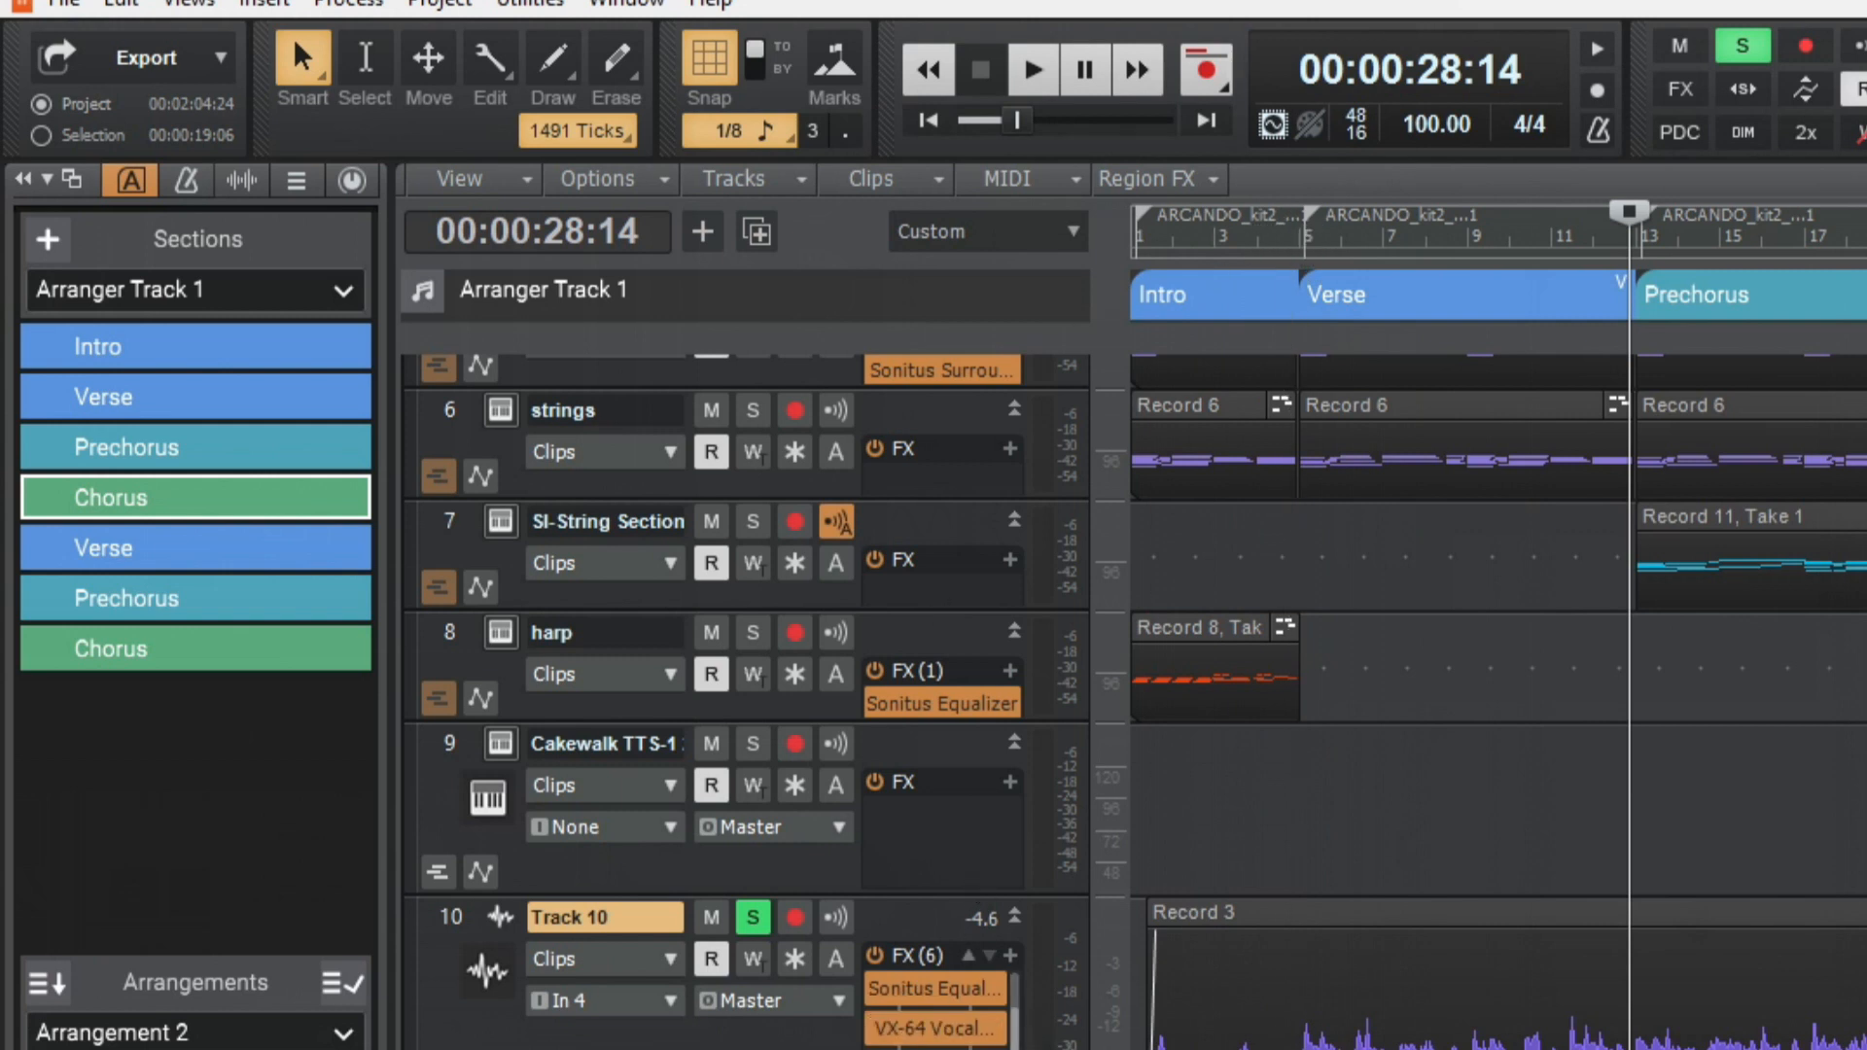
pyautogui.doubleClick(936, 990)
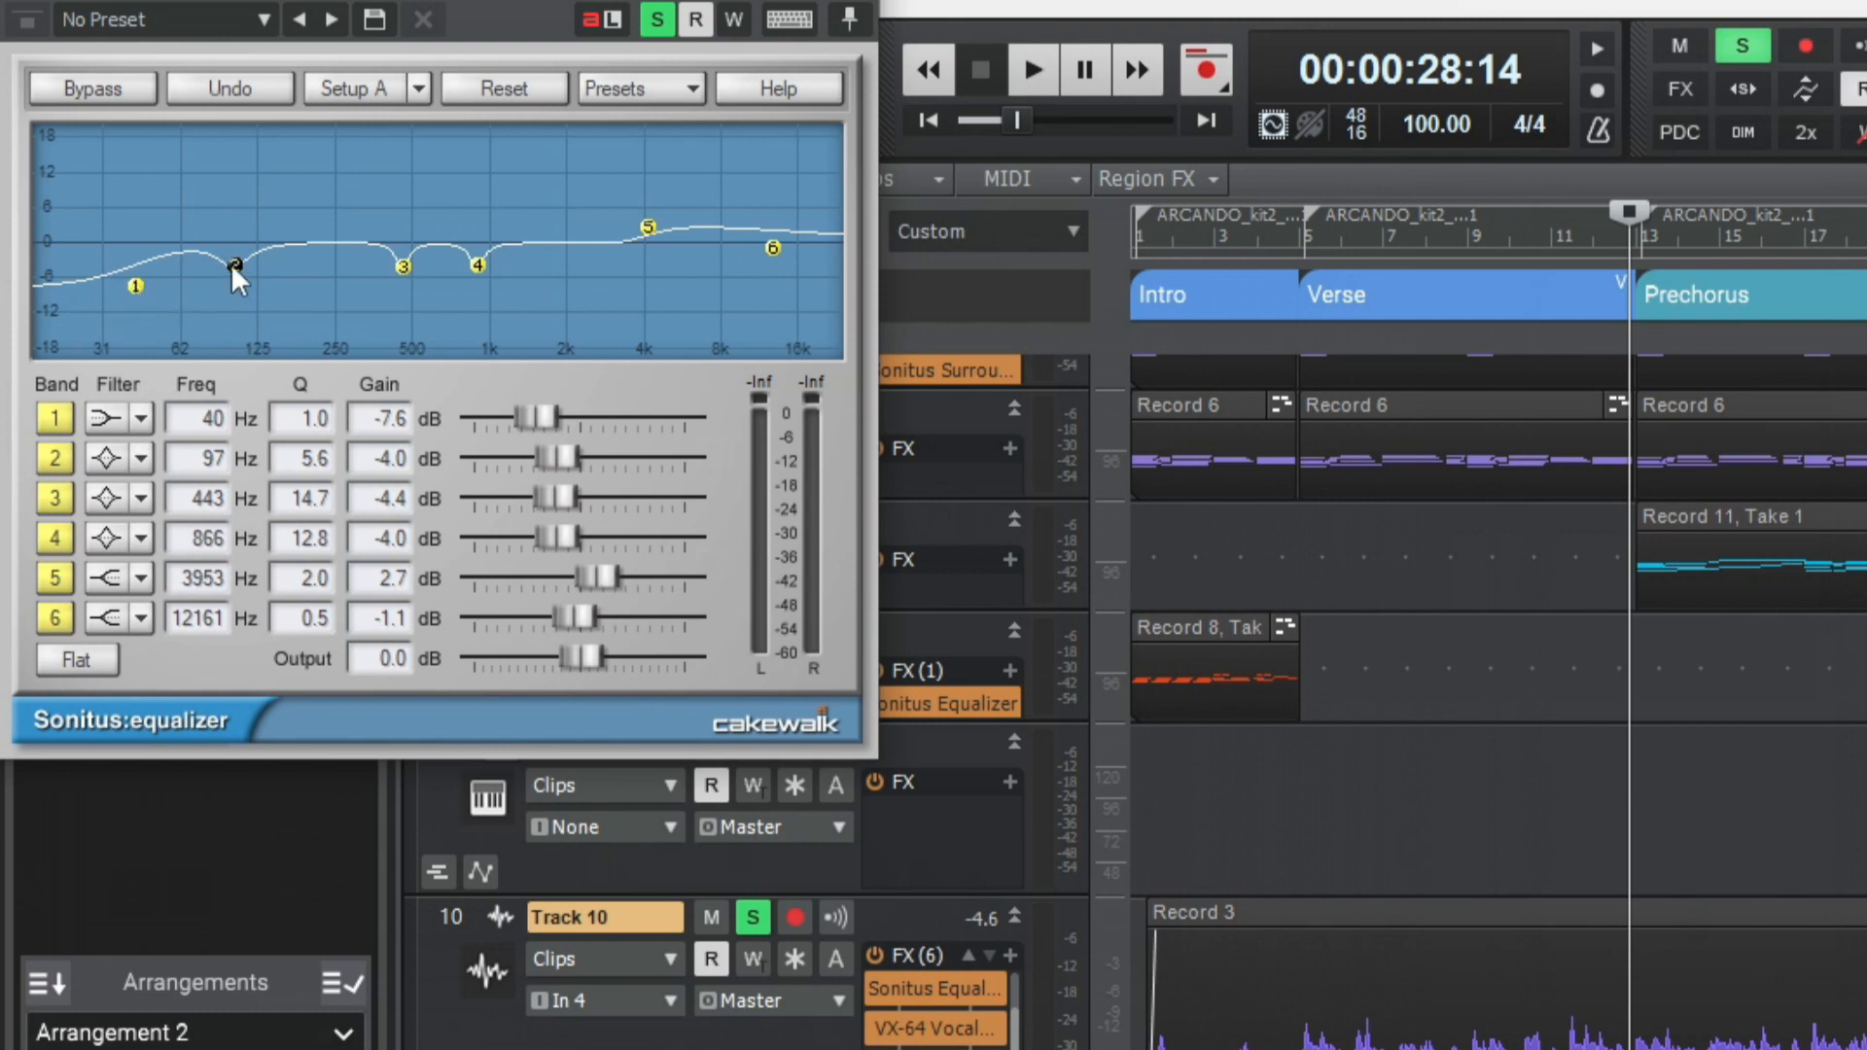
pyautogui.click(473, 266)
pyautogui.click(404, 265)
pyautogui.click(475, 265)
pyautogui.click(860, 0)
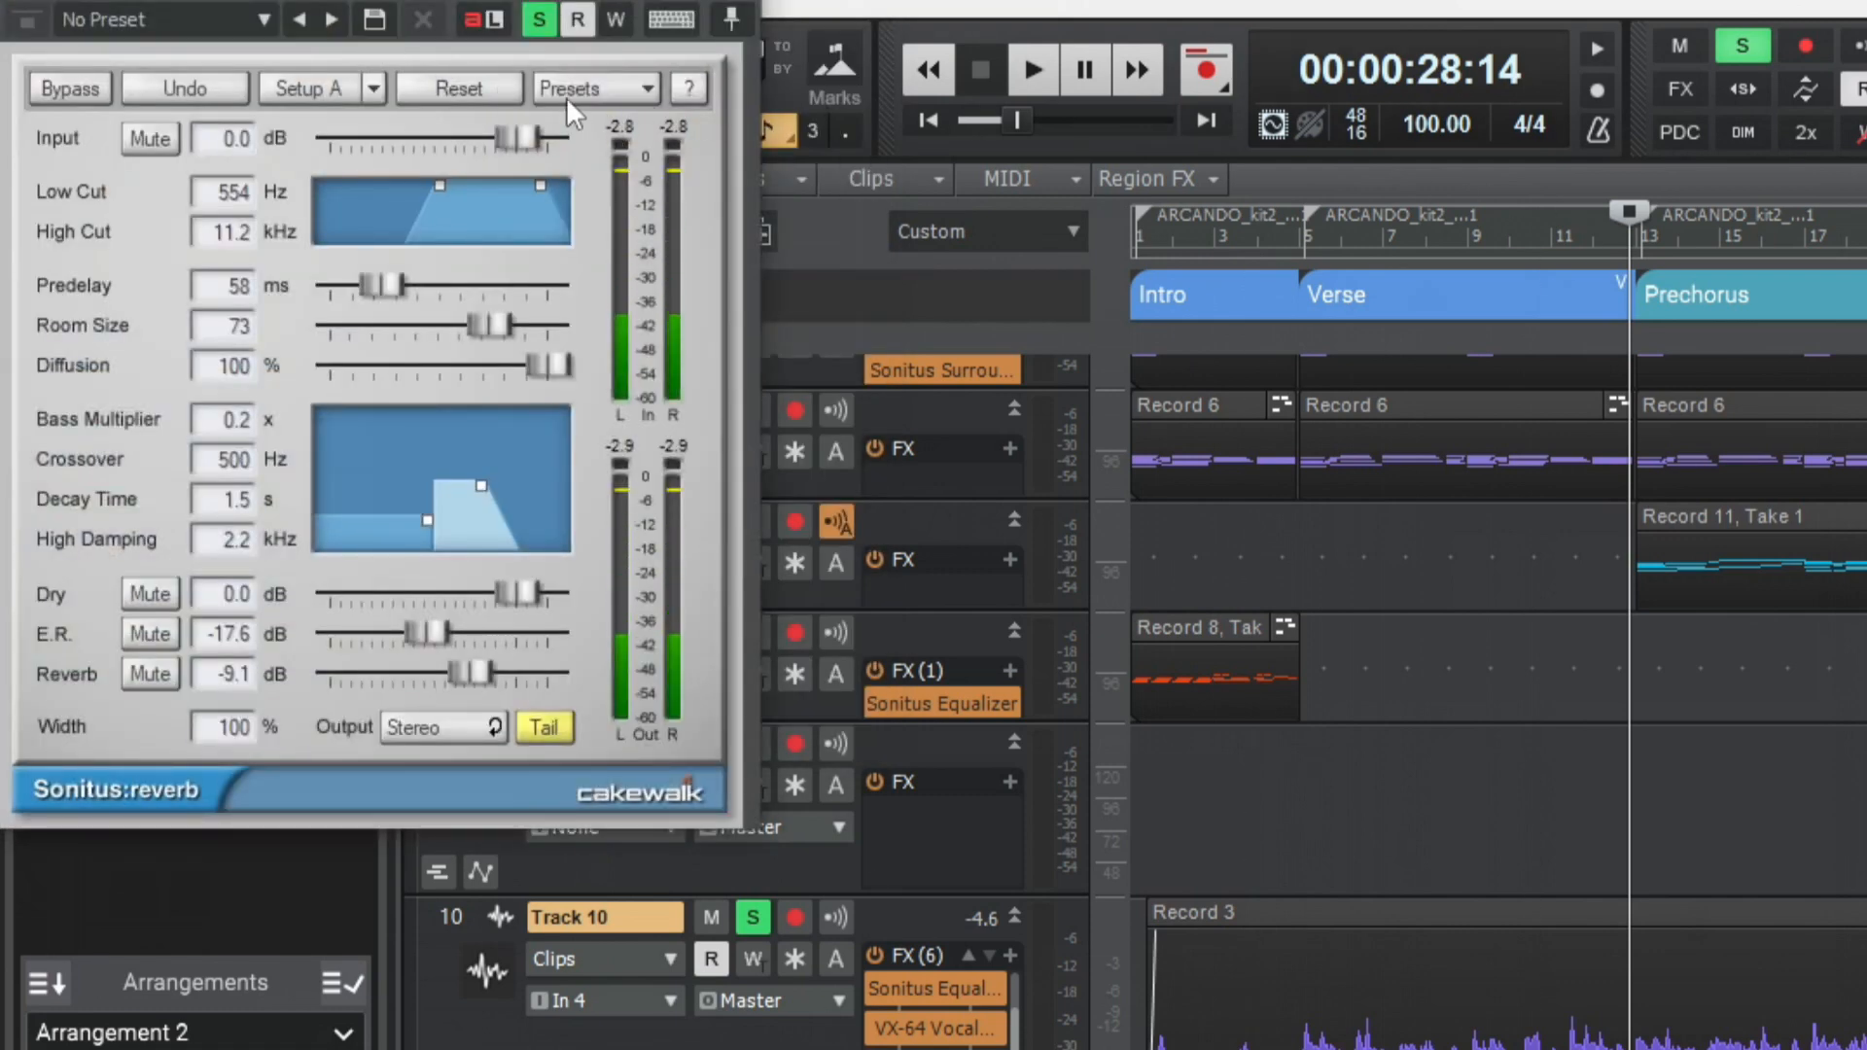
# Step: Review the Sonitus Reverb settings and its Sonitus:fx factory presets without choosing one, and close the plugin
pyautogui.click(635, 89)
pyautogui.moveTo(755, 261)
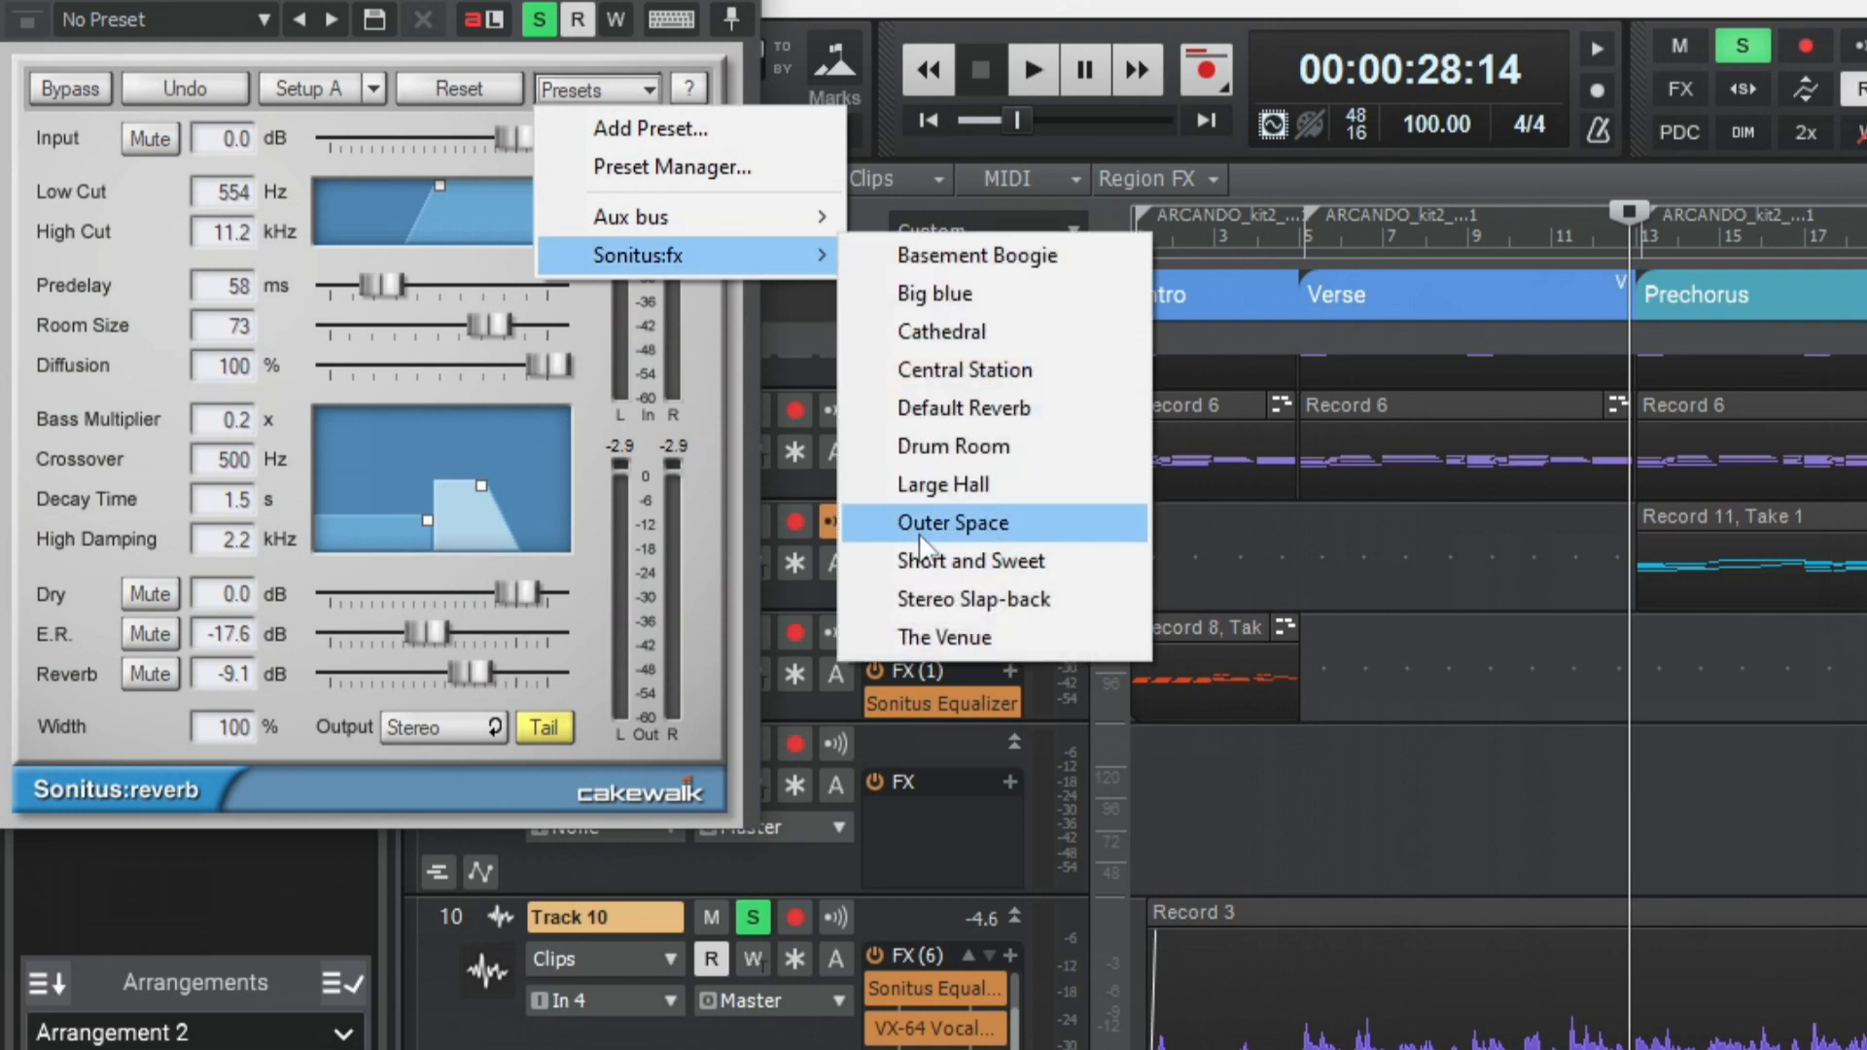
pyautogui.click(466, 2)
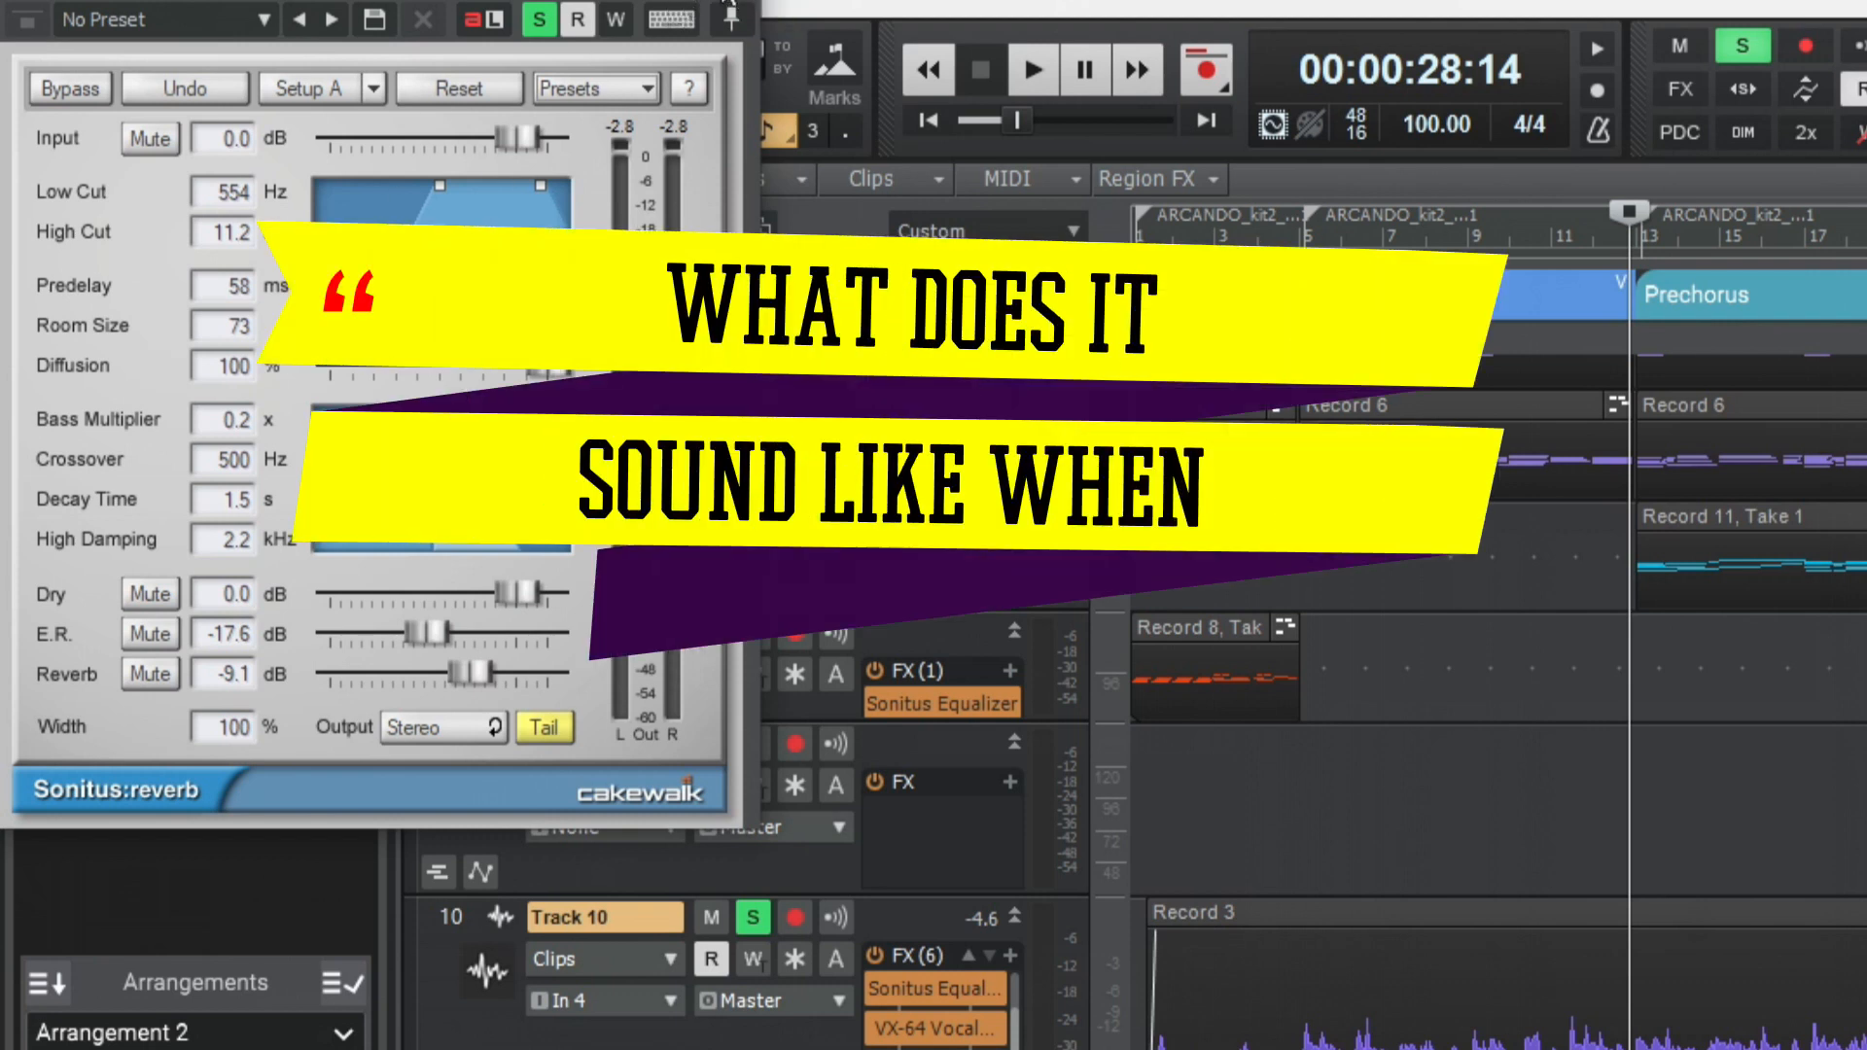
pyautogui.click(731, 14)
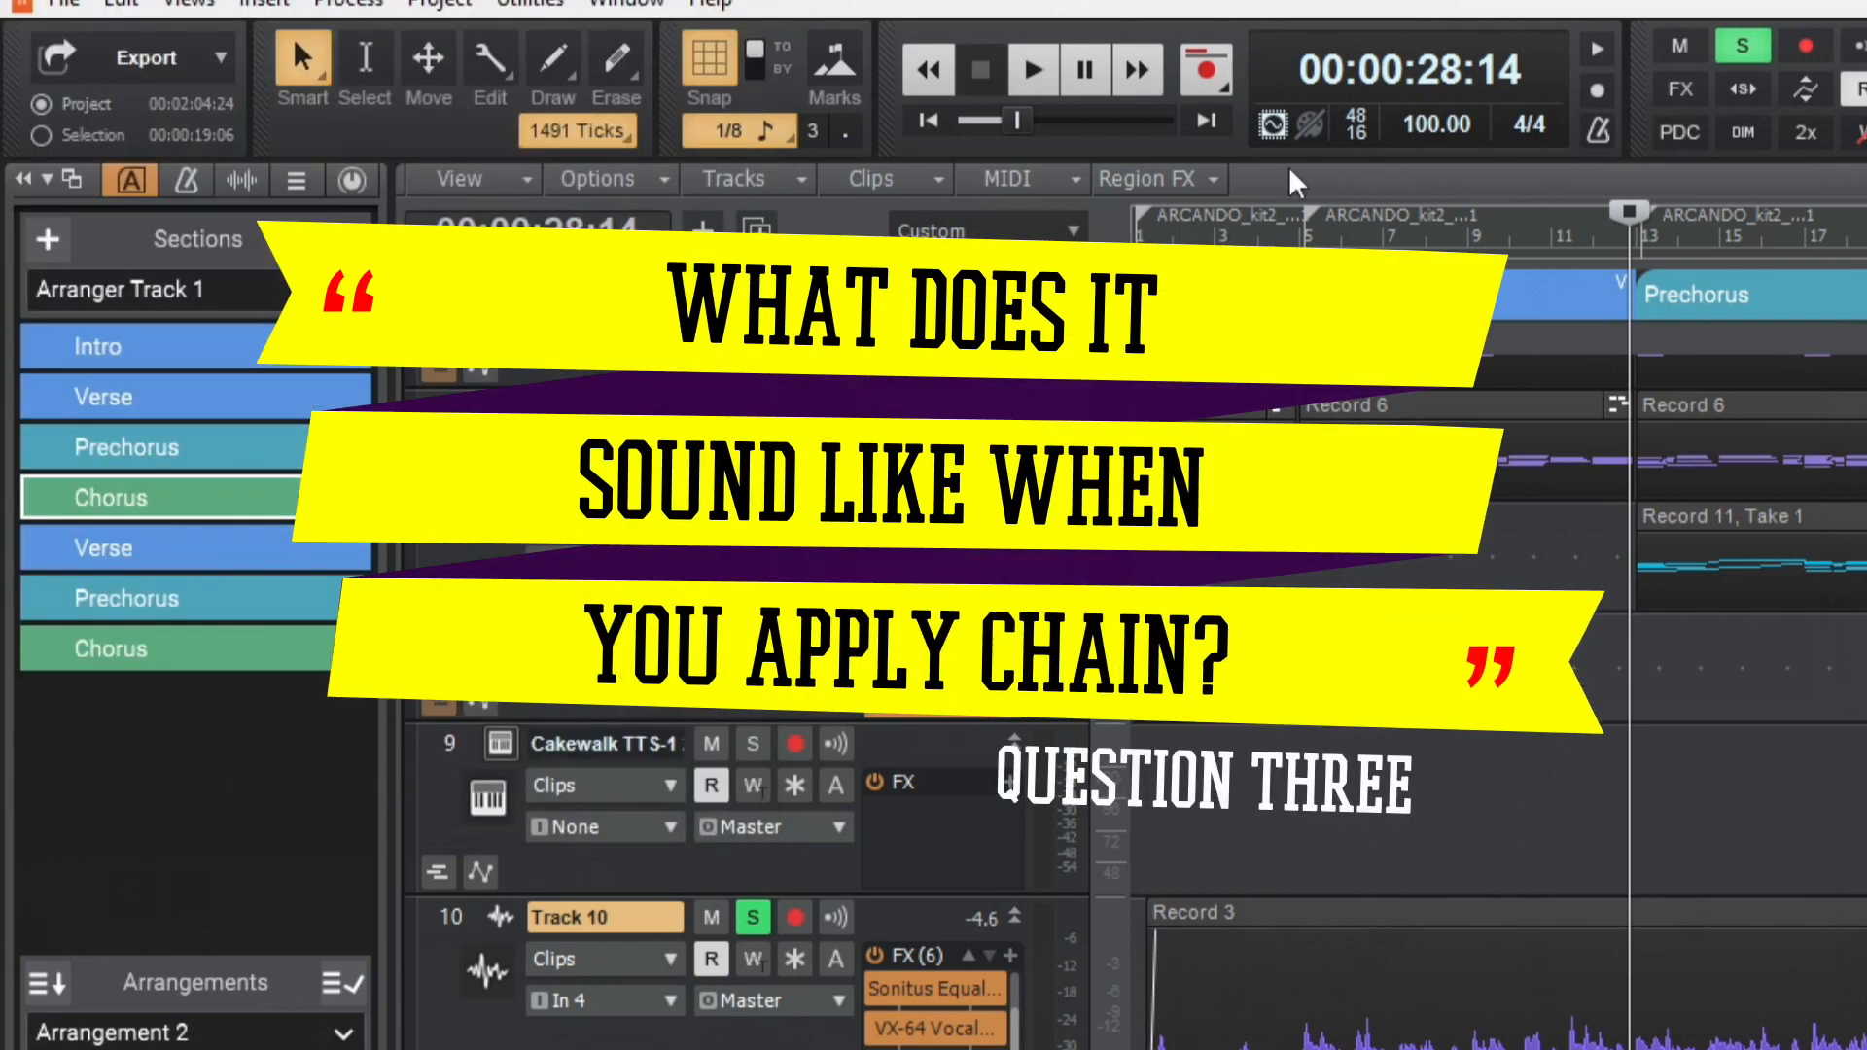
# Step: Clear the solo and play the full mix with Track 10's effects chain applied, and stop playback
pyautogui.click(1743, 46)
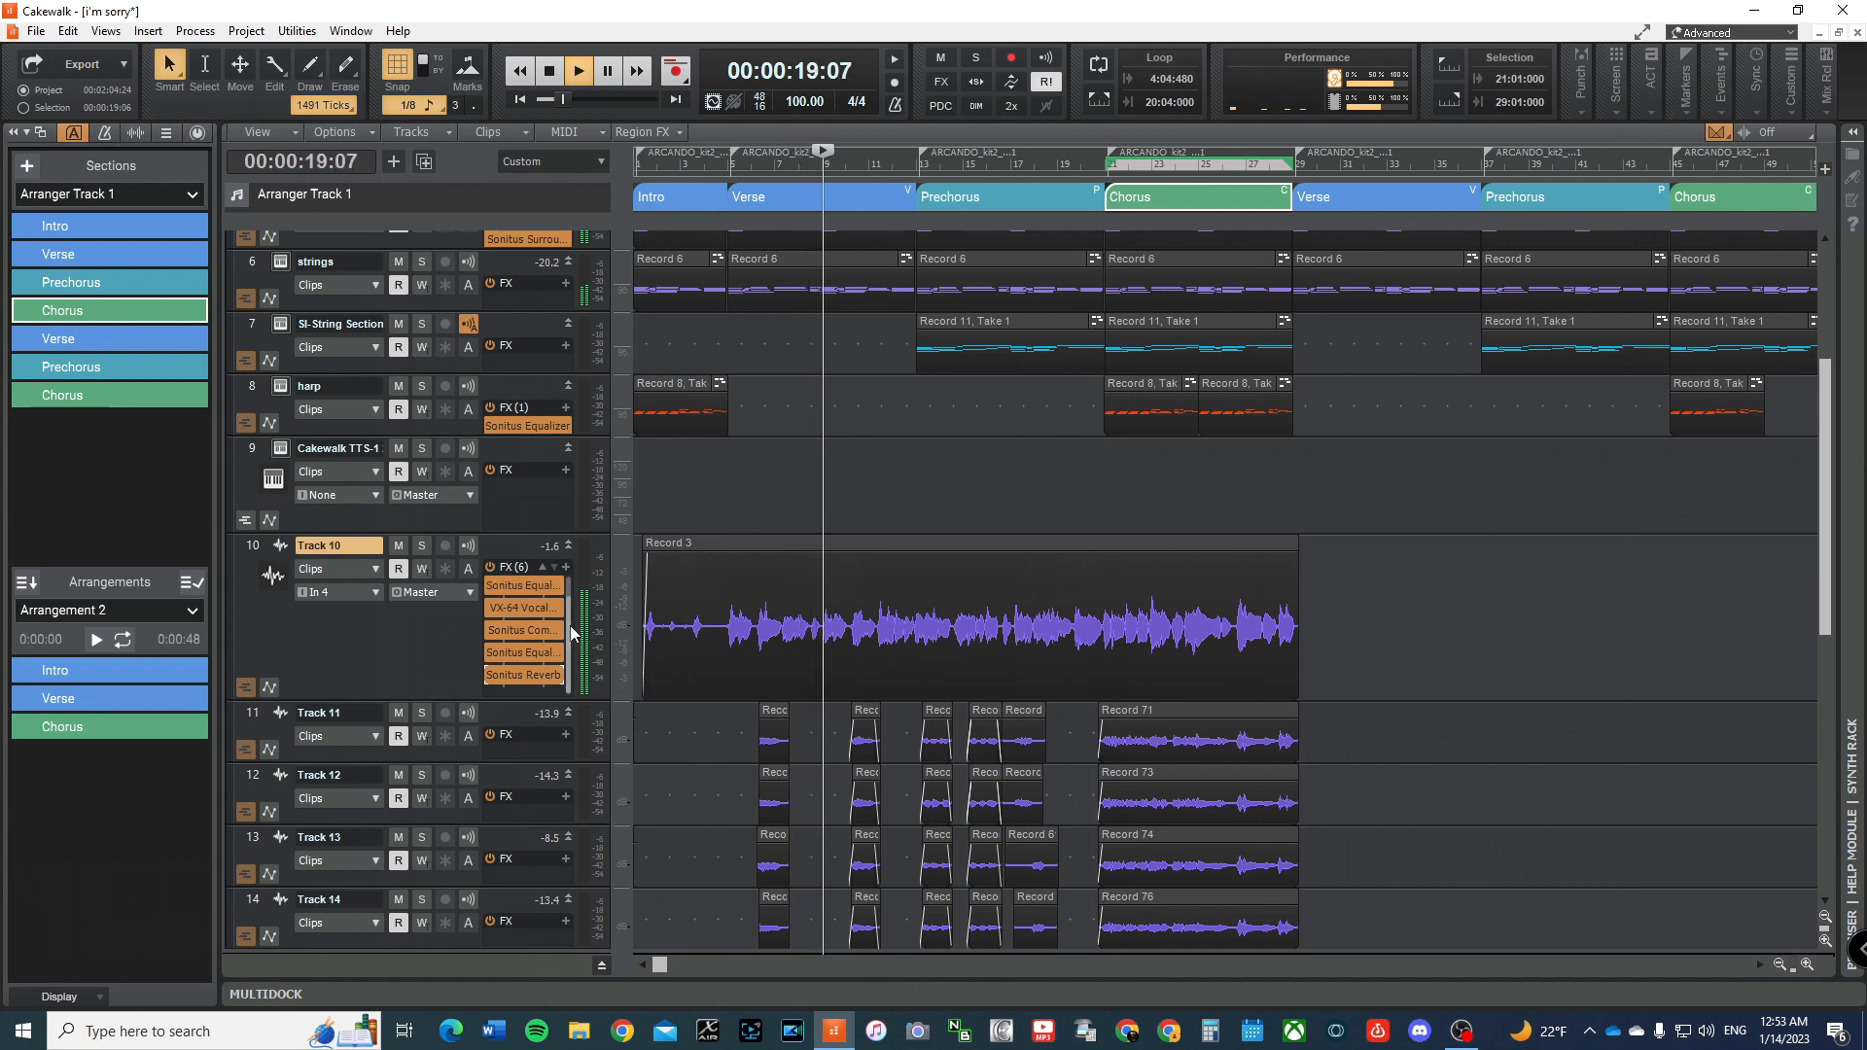
pyautogui.scroll(1, 572, 629)
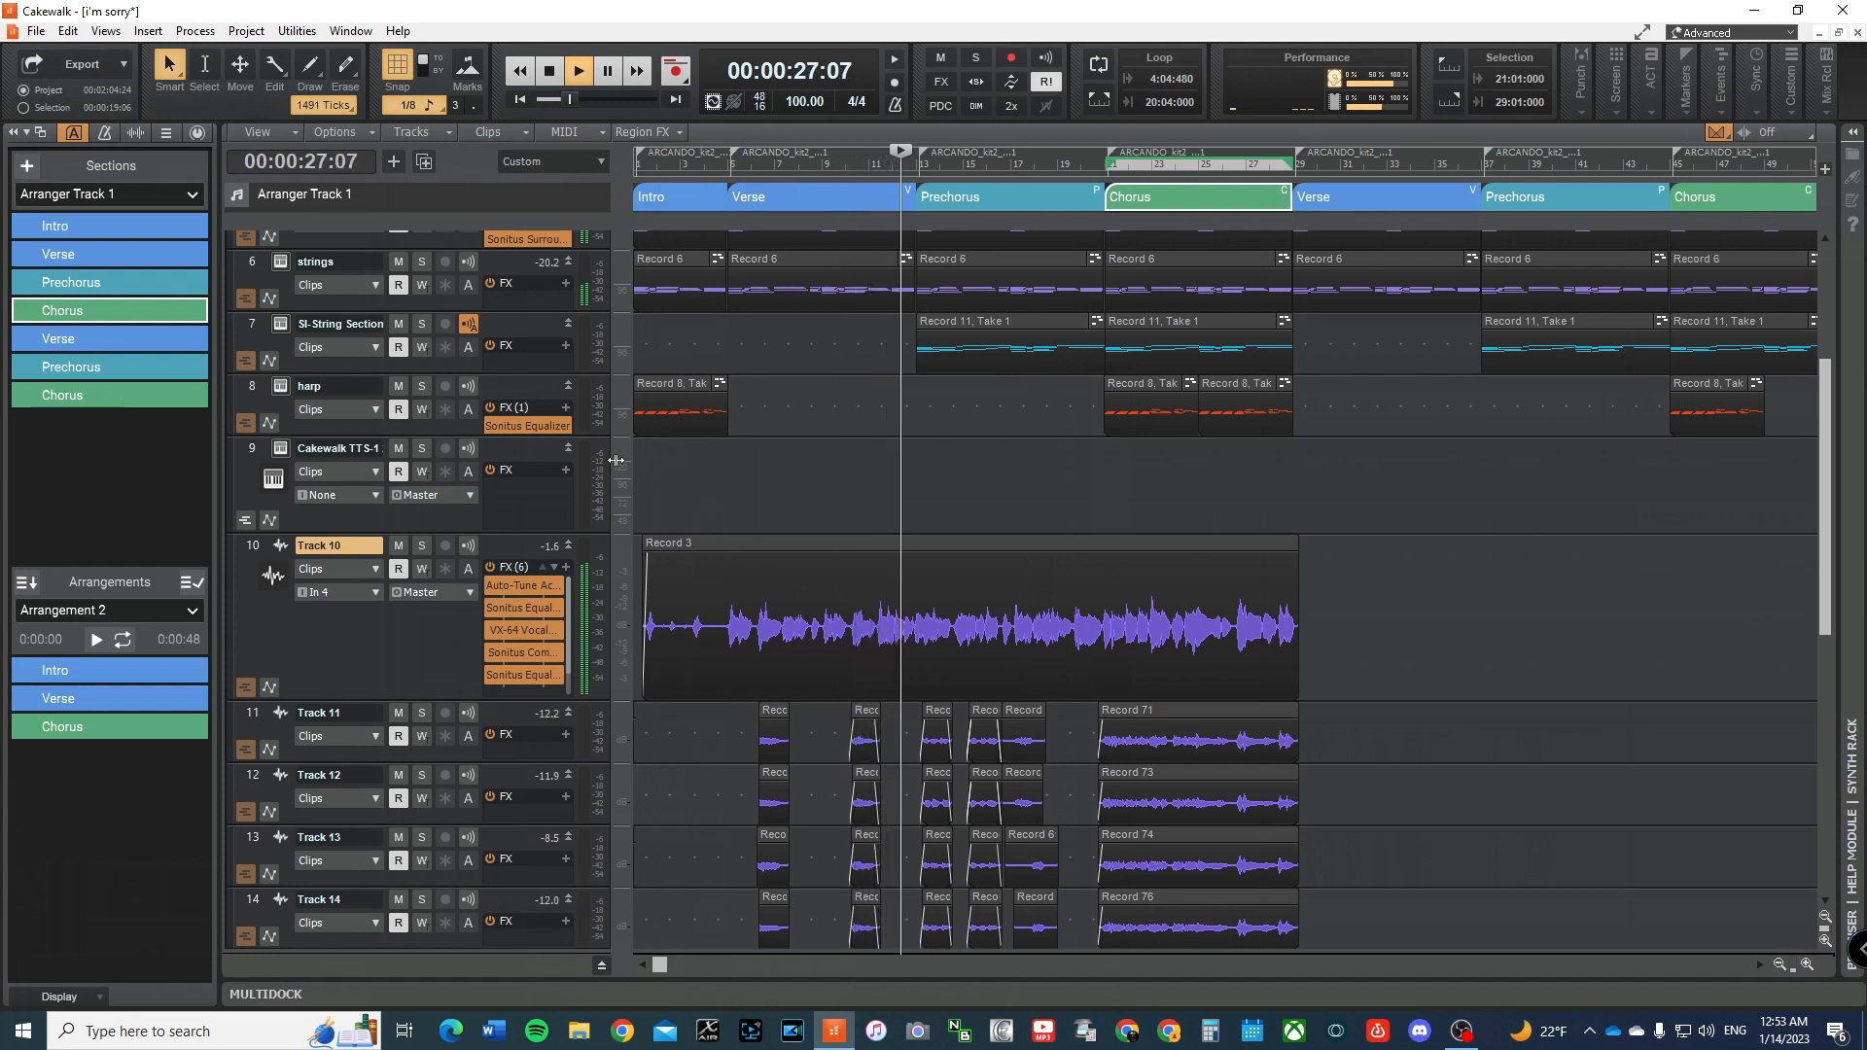
pyautogui.press('space')
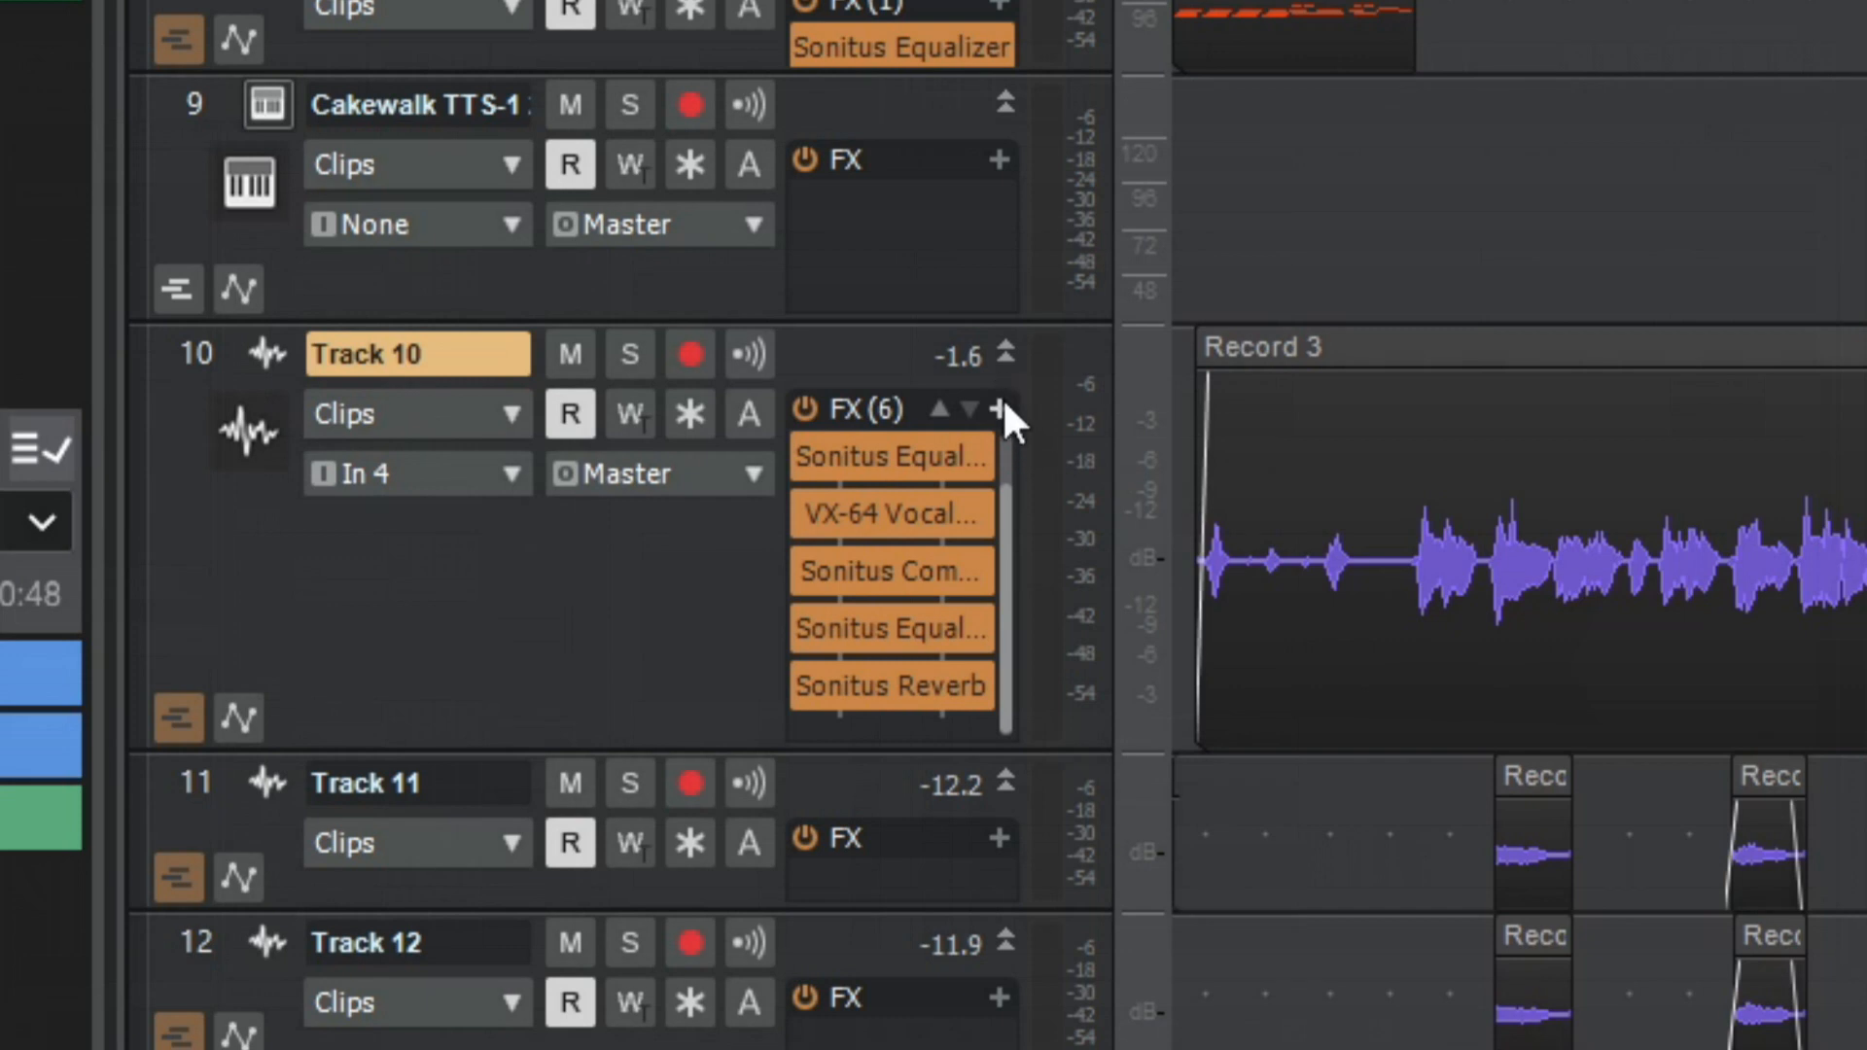
# Step: Save Track 10's FX rack as an FX chain preset with the file name "I'm Sorry Vox"
pyautogui.click(1002, 409)
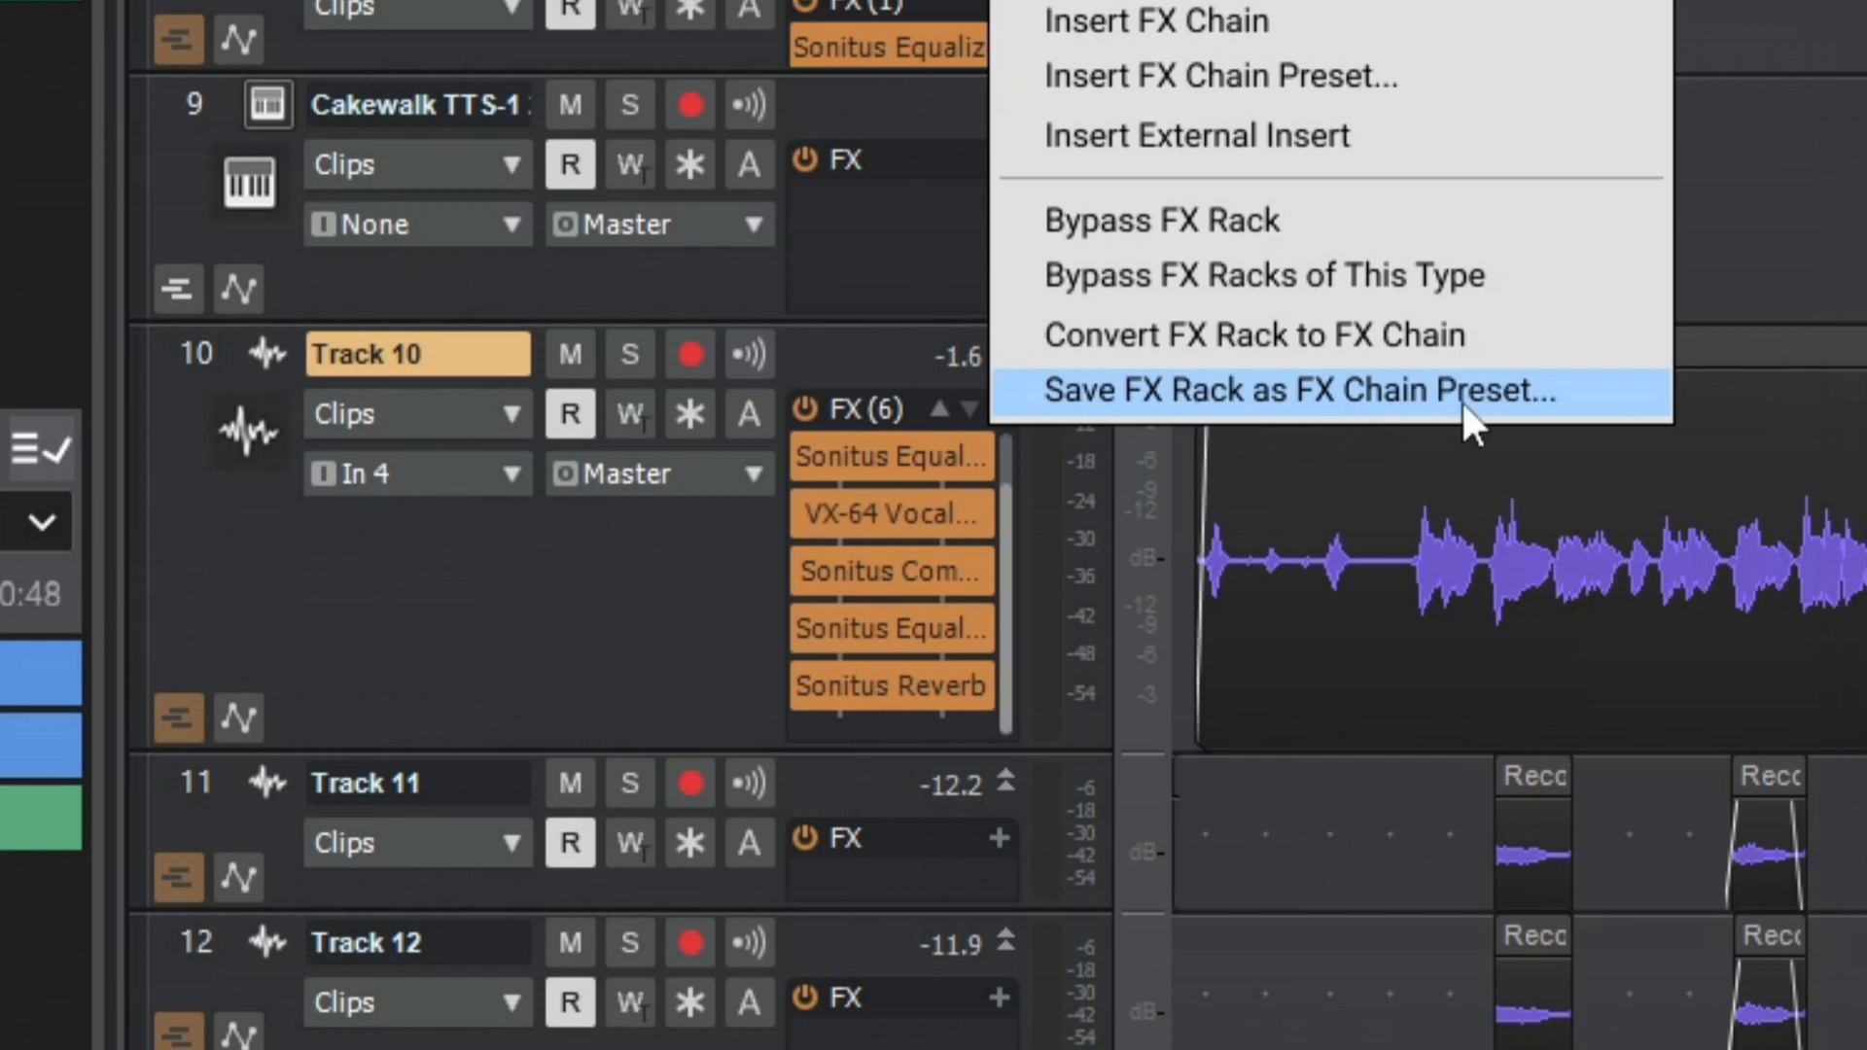
pyautogui.click(1420, 387)
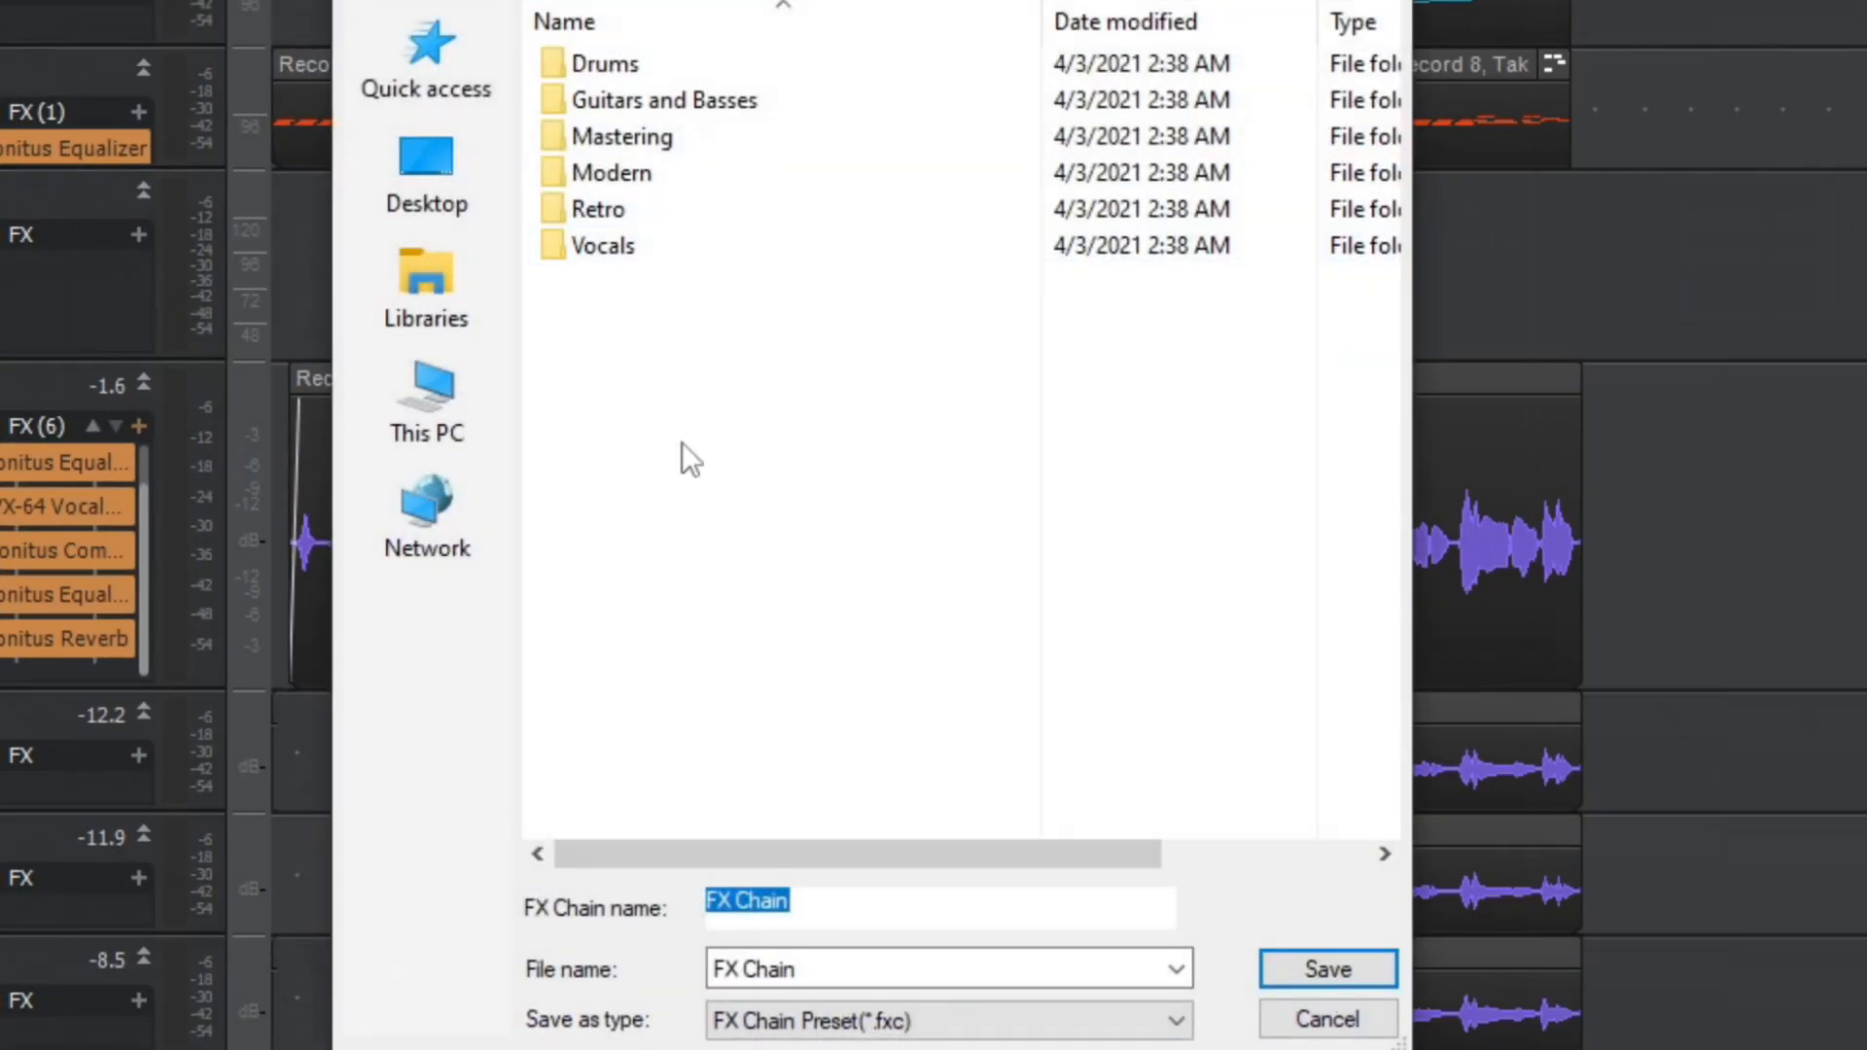
pyautogui.doubleClick(886, 963)
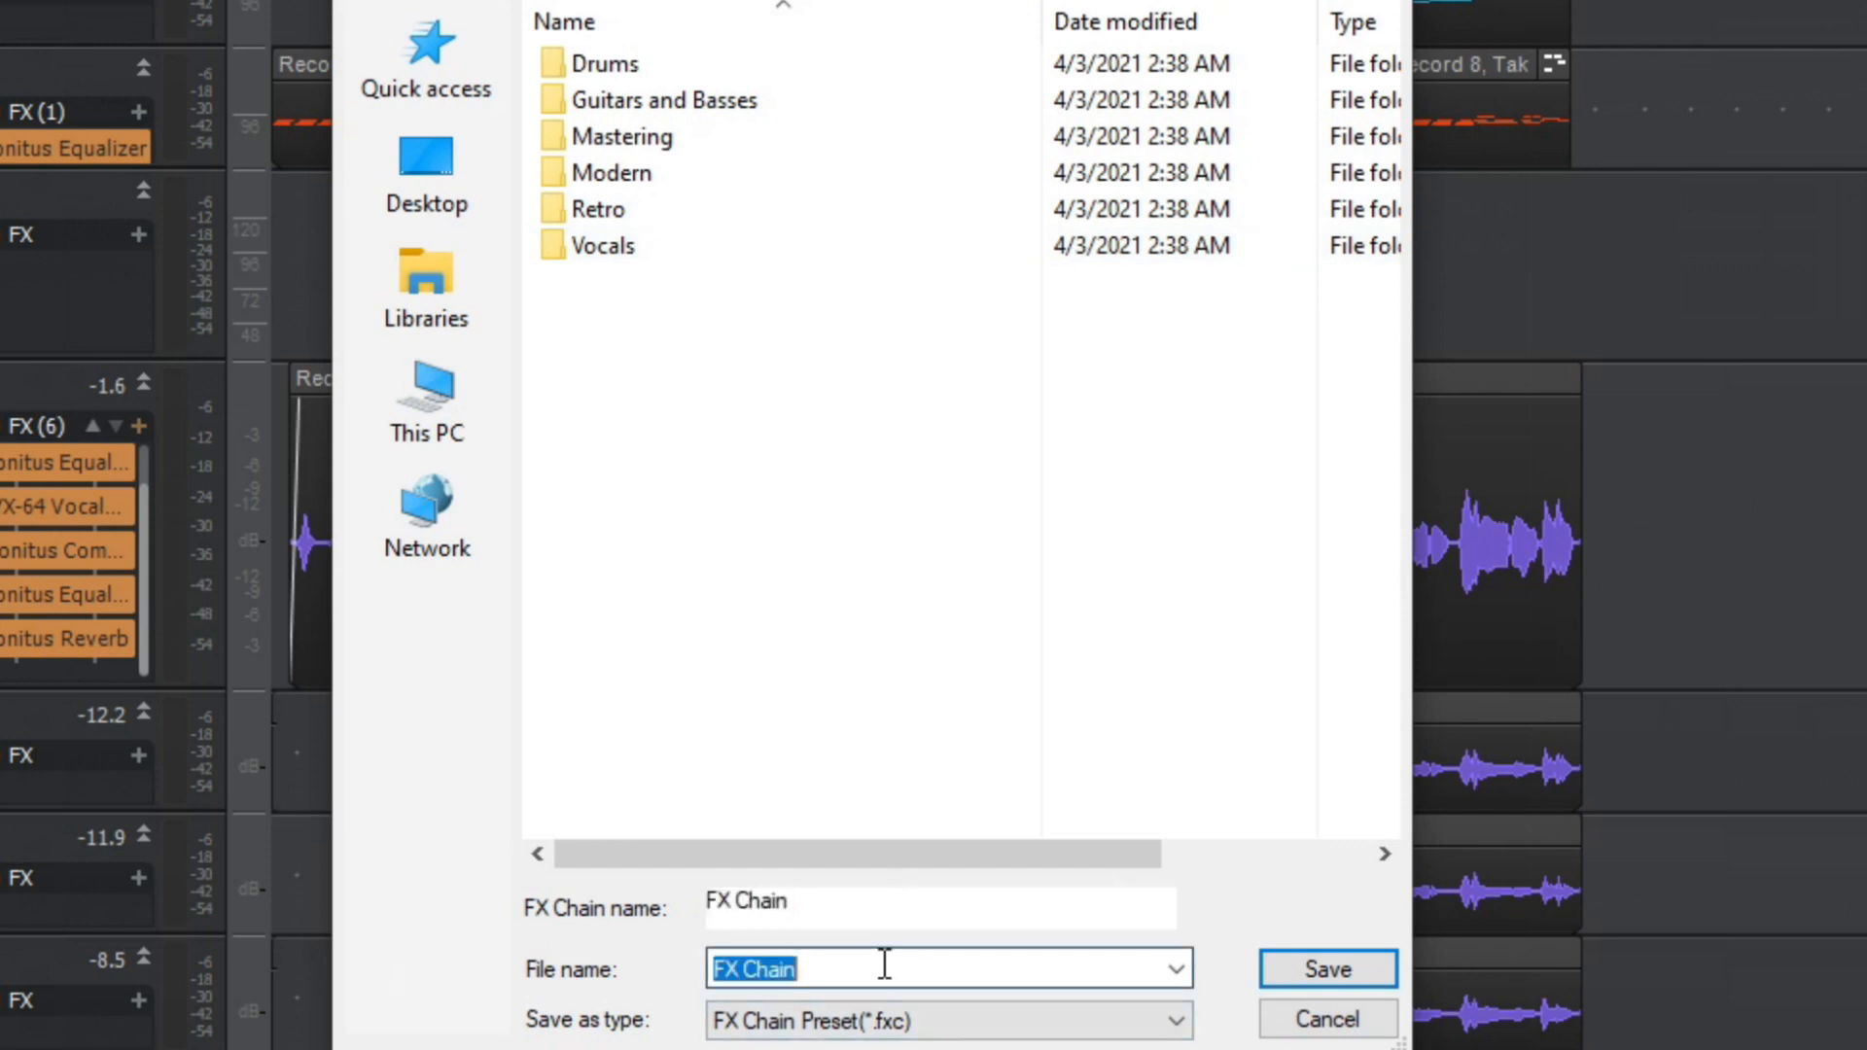
pyautogui.click(885, 963)
pyautogui.moveTo(898, 963); pyautogui.dragTo(482, 948)
pyautogui.press('BackSpace')
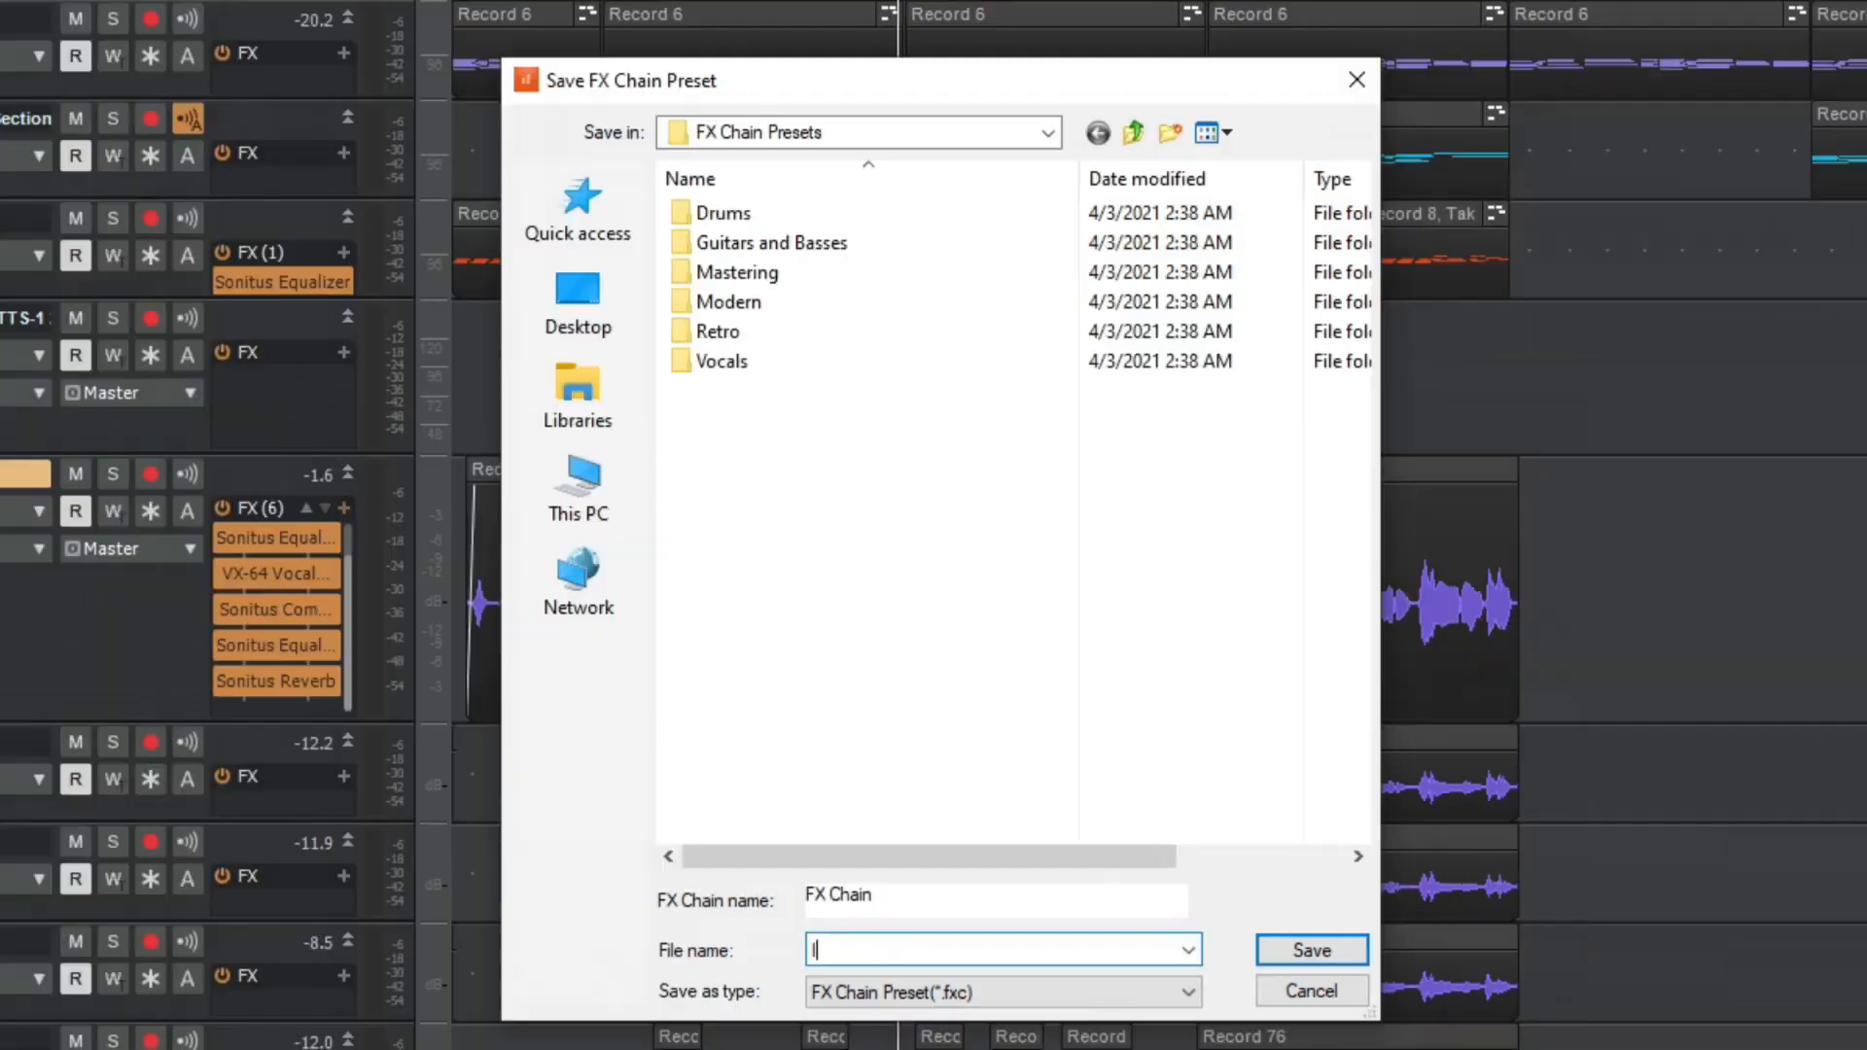
pyautogui.write("I'm Sorry Vox")
pyautogui.click(1312, 951)
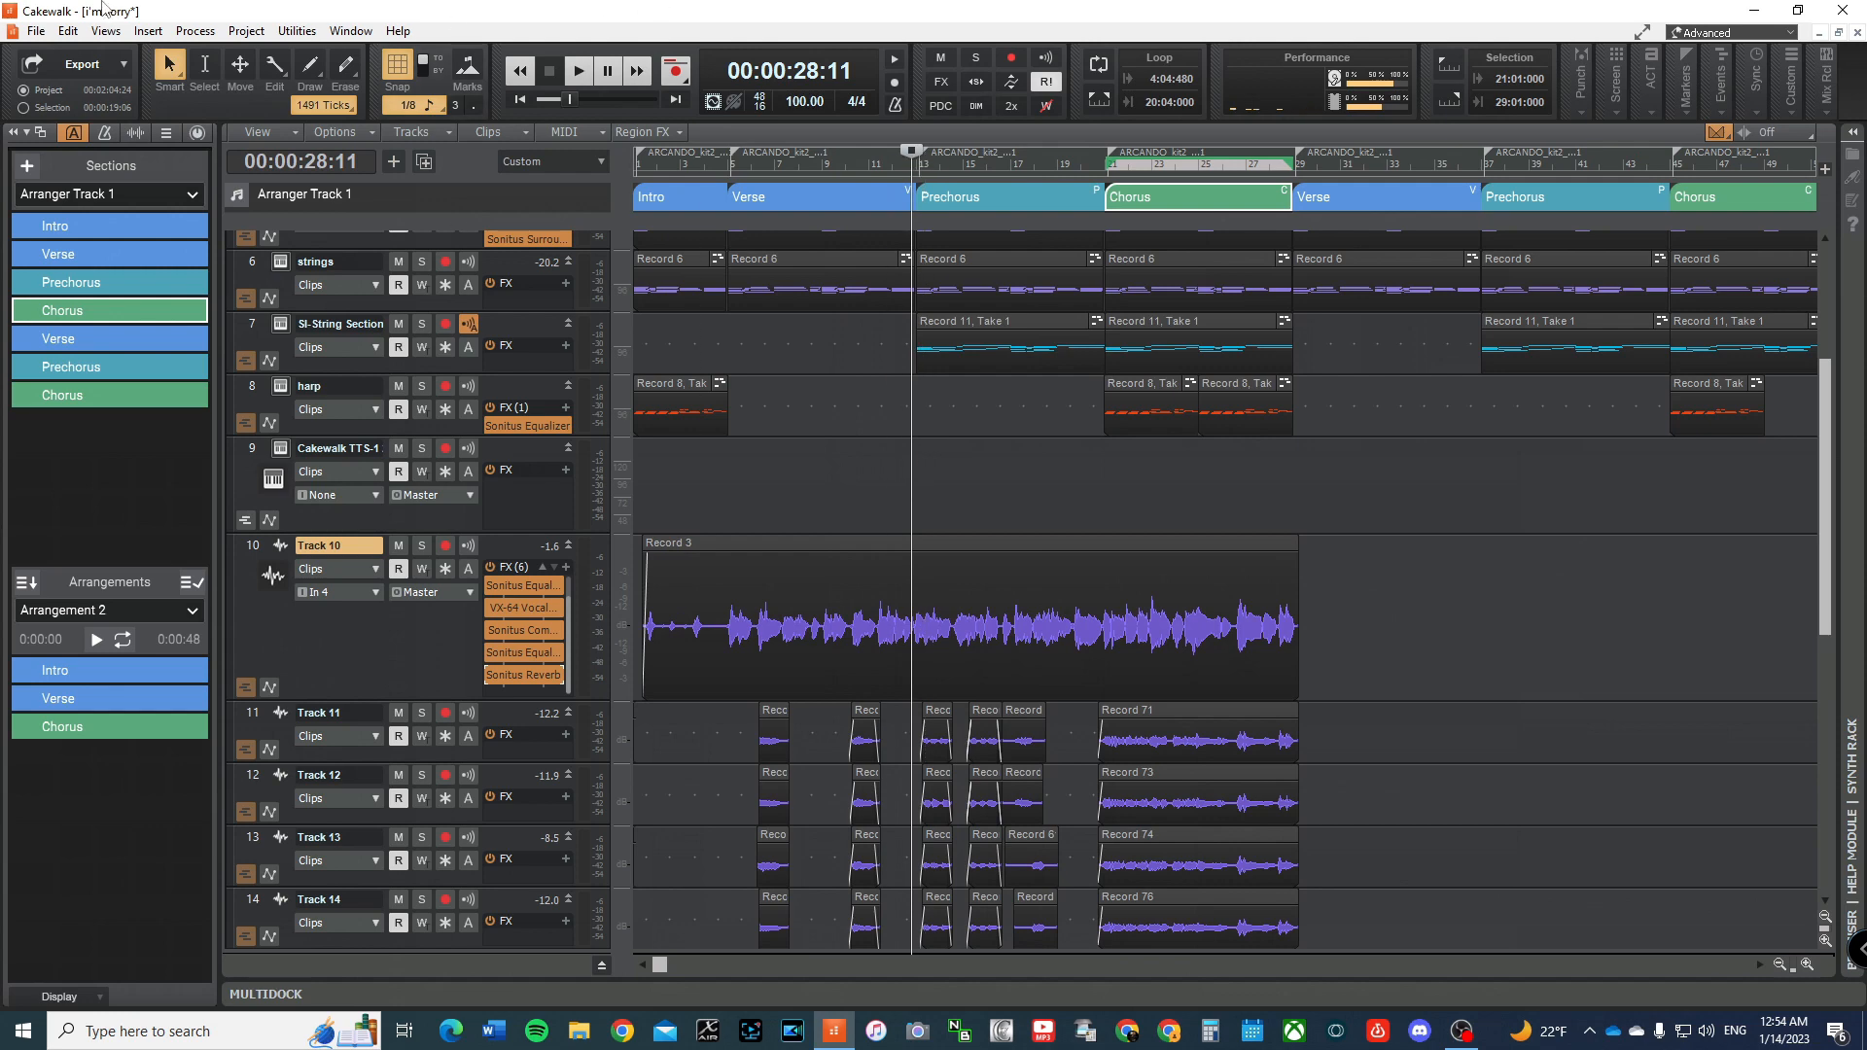
# Step: Close the "i'm sorry" project without saving its changes
pyautogui.click(36, 31)
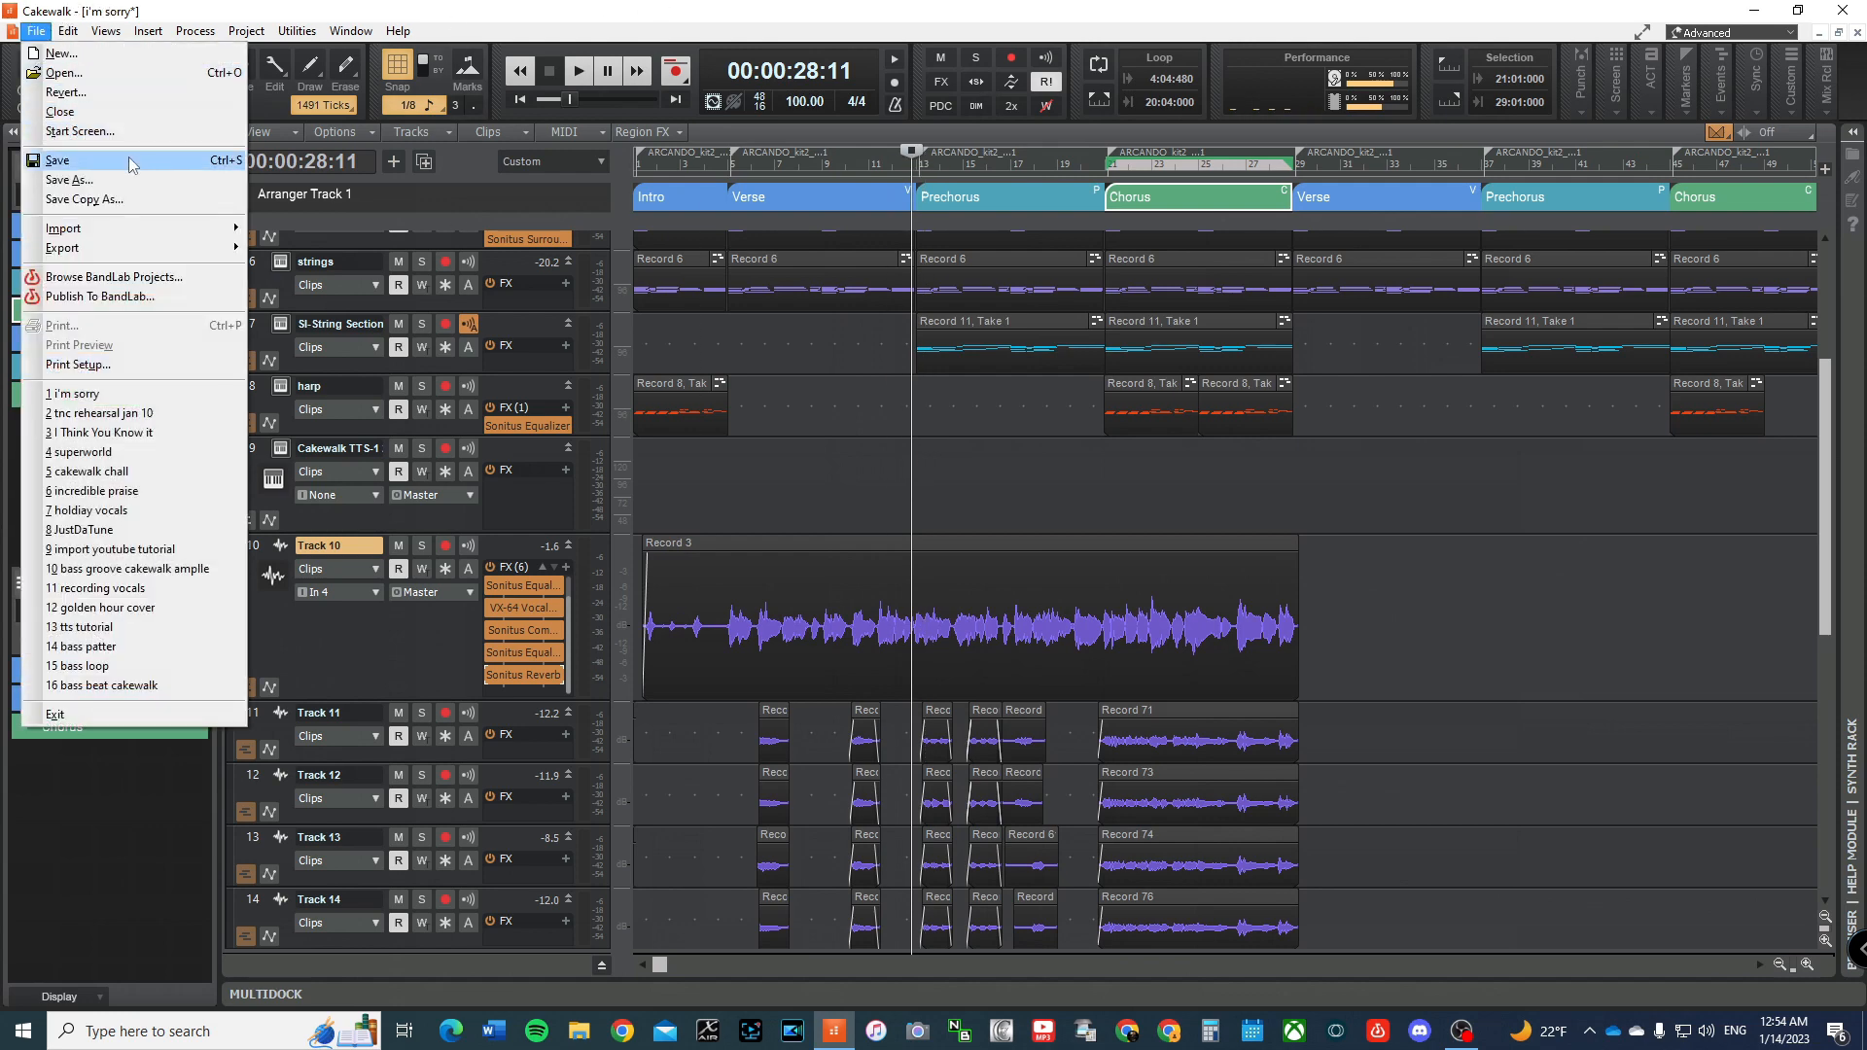
pyautogui.click(60, 111)
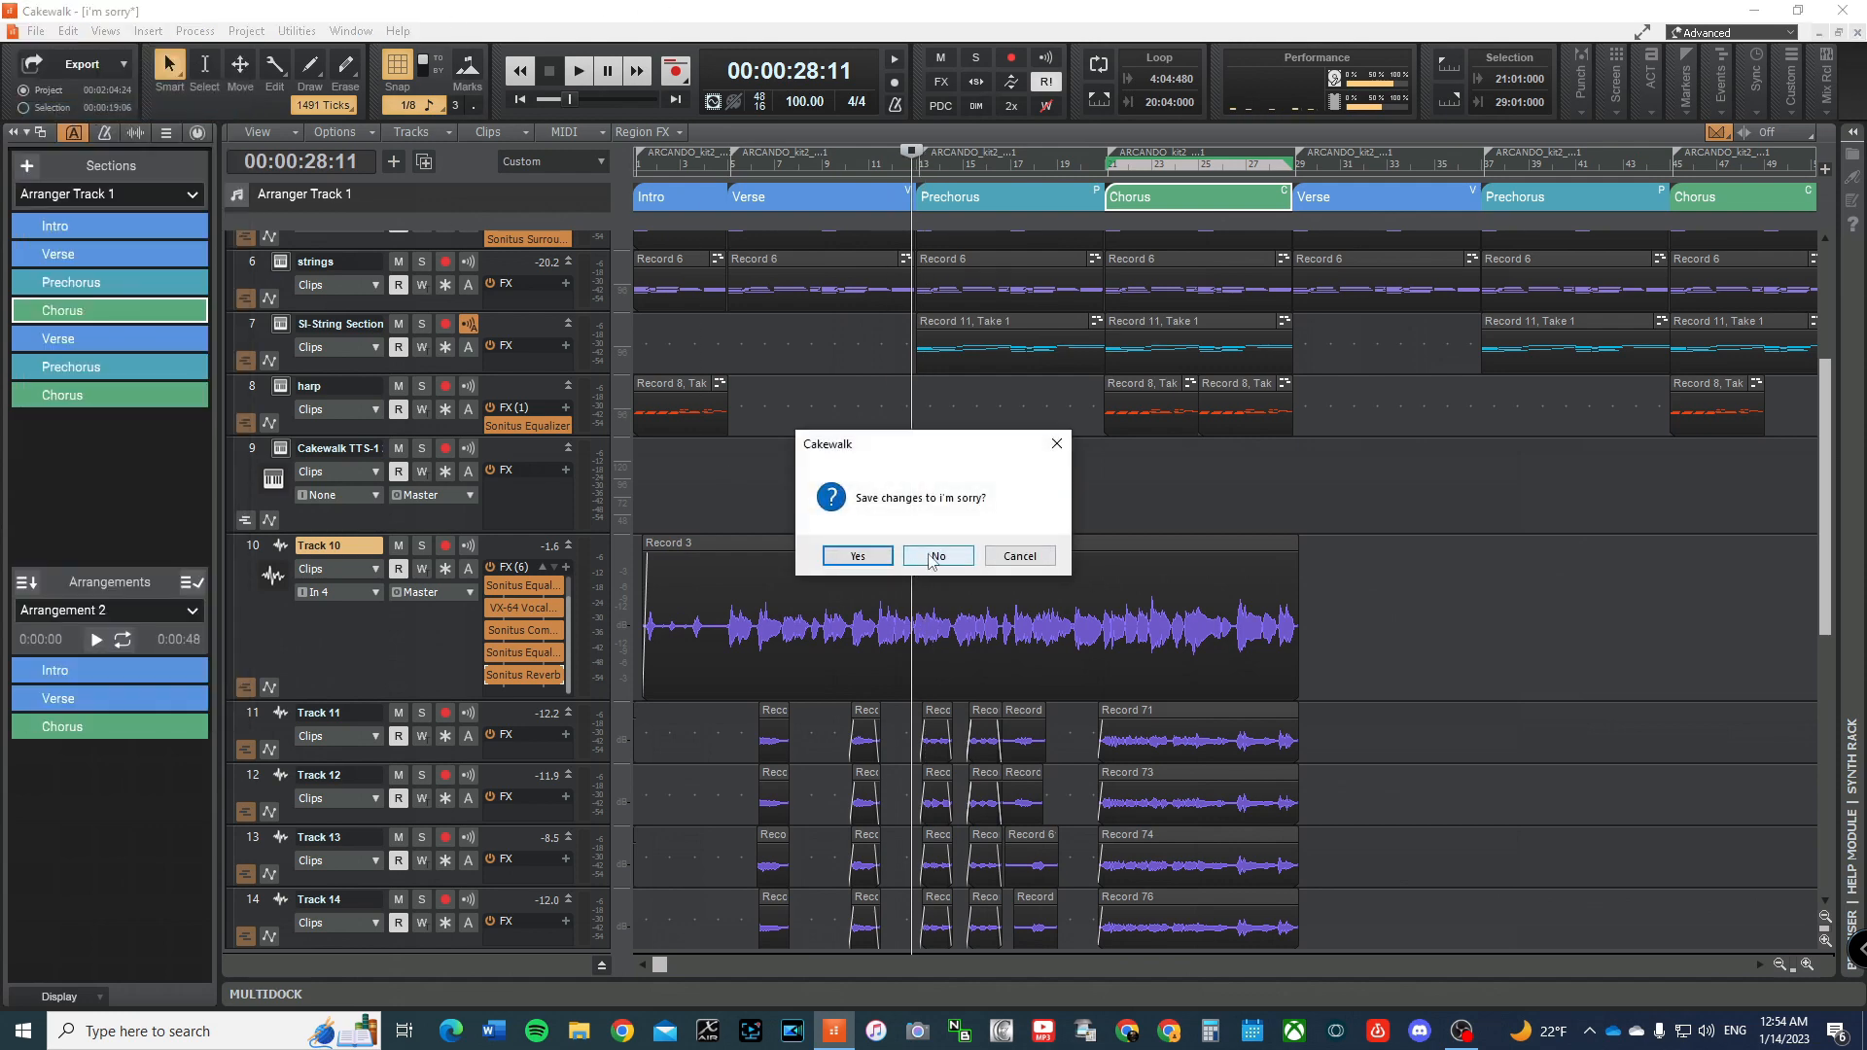
pyautogui.click(932, 556)
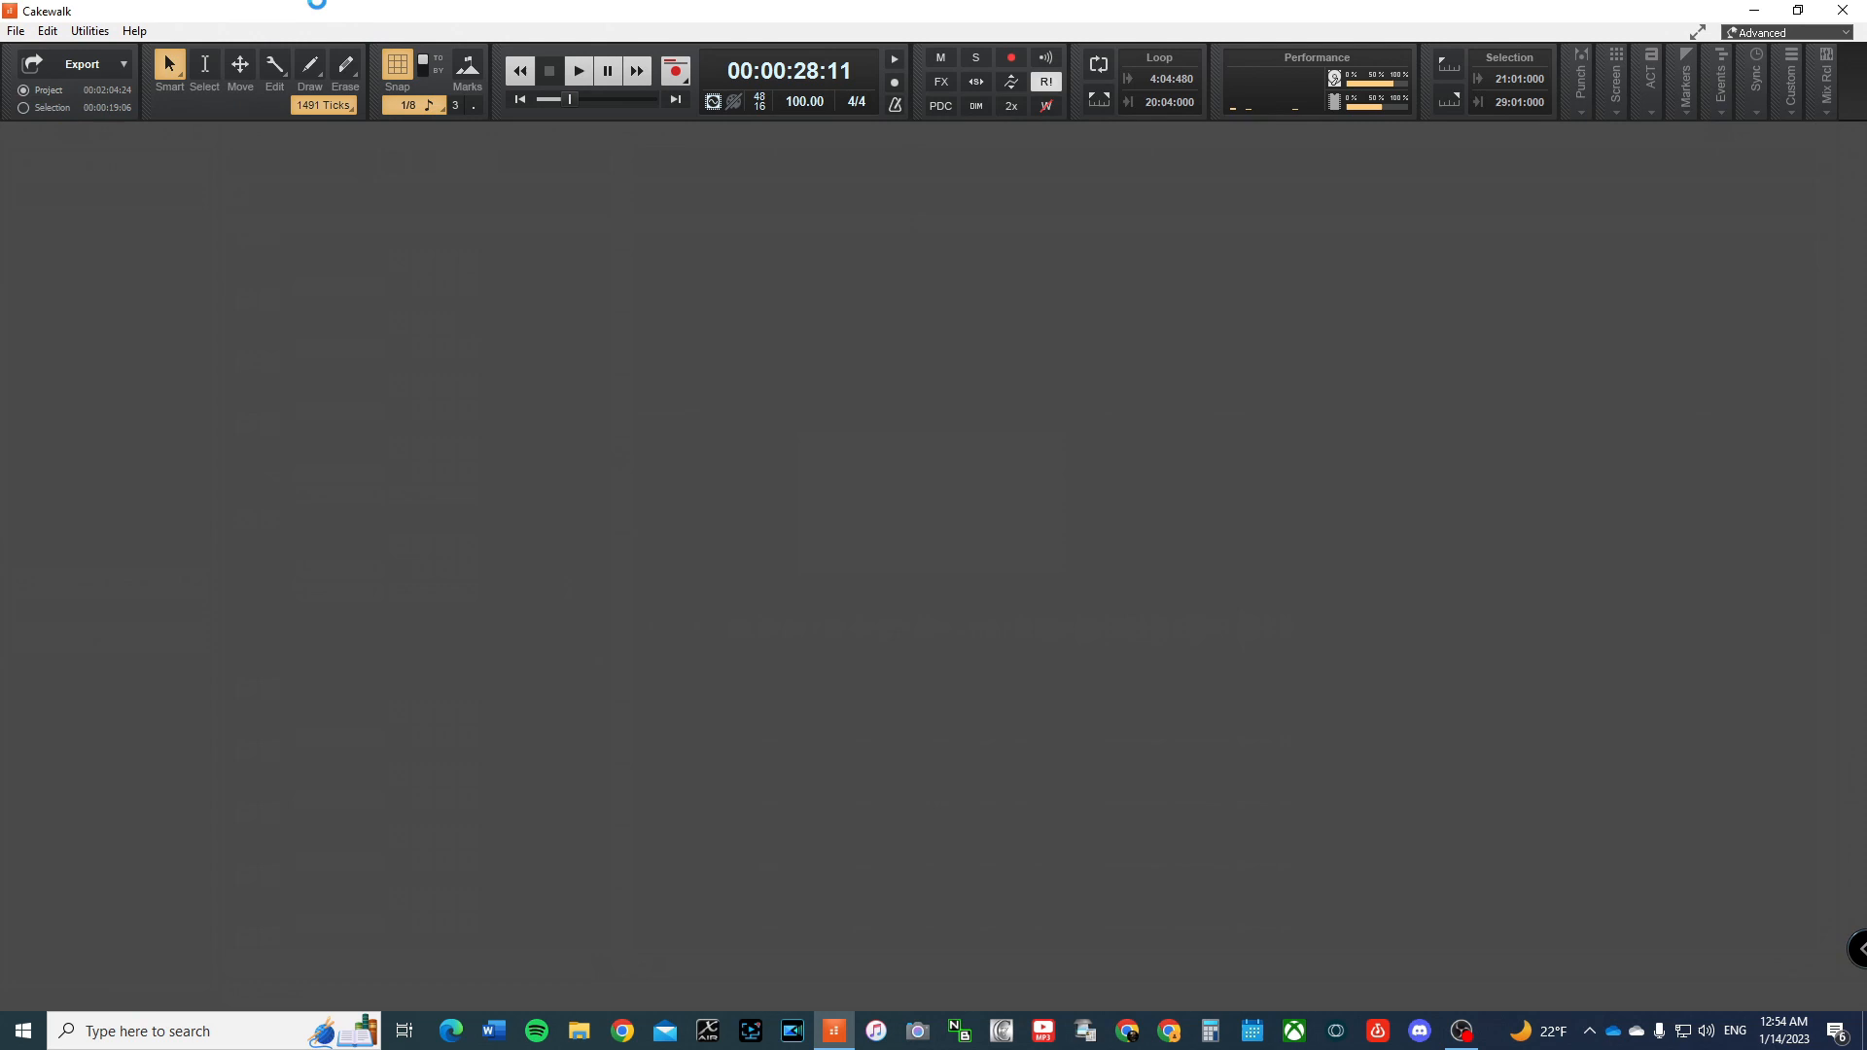
pyautogui.click(20, 37)
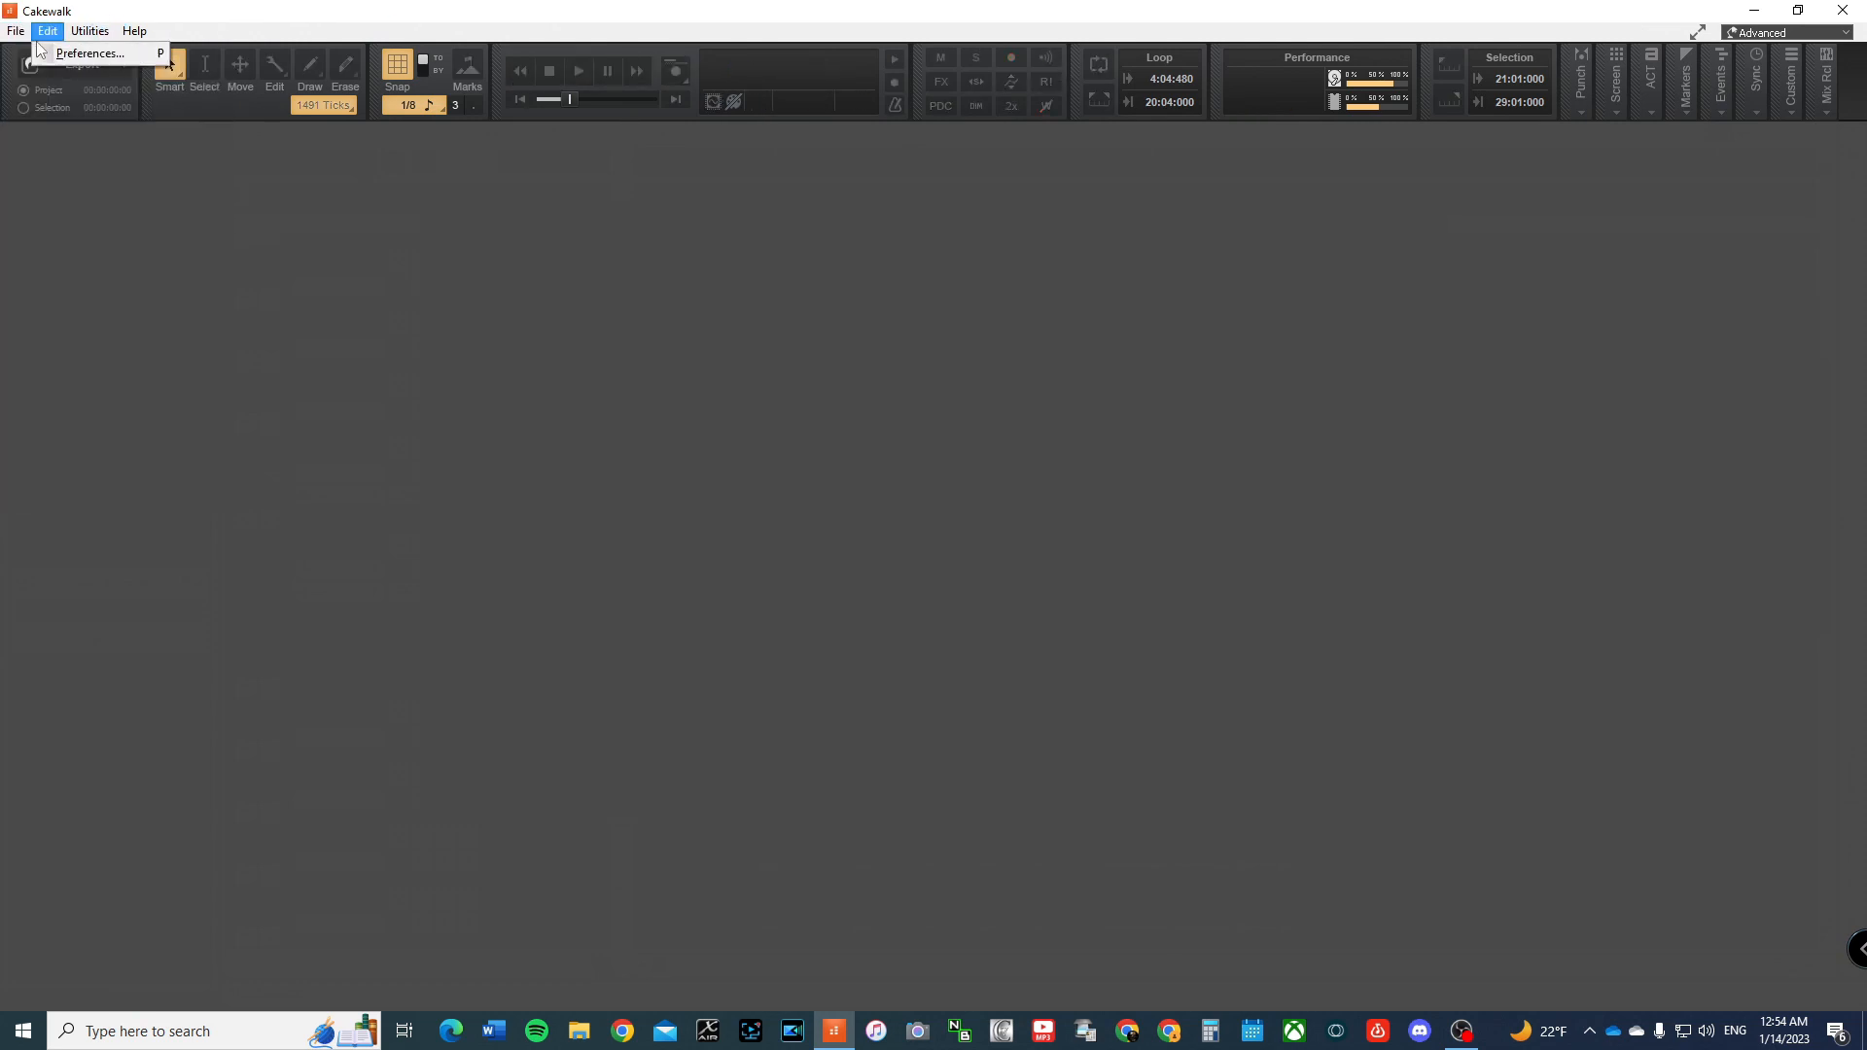
pyautogui.click(43, 54)
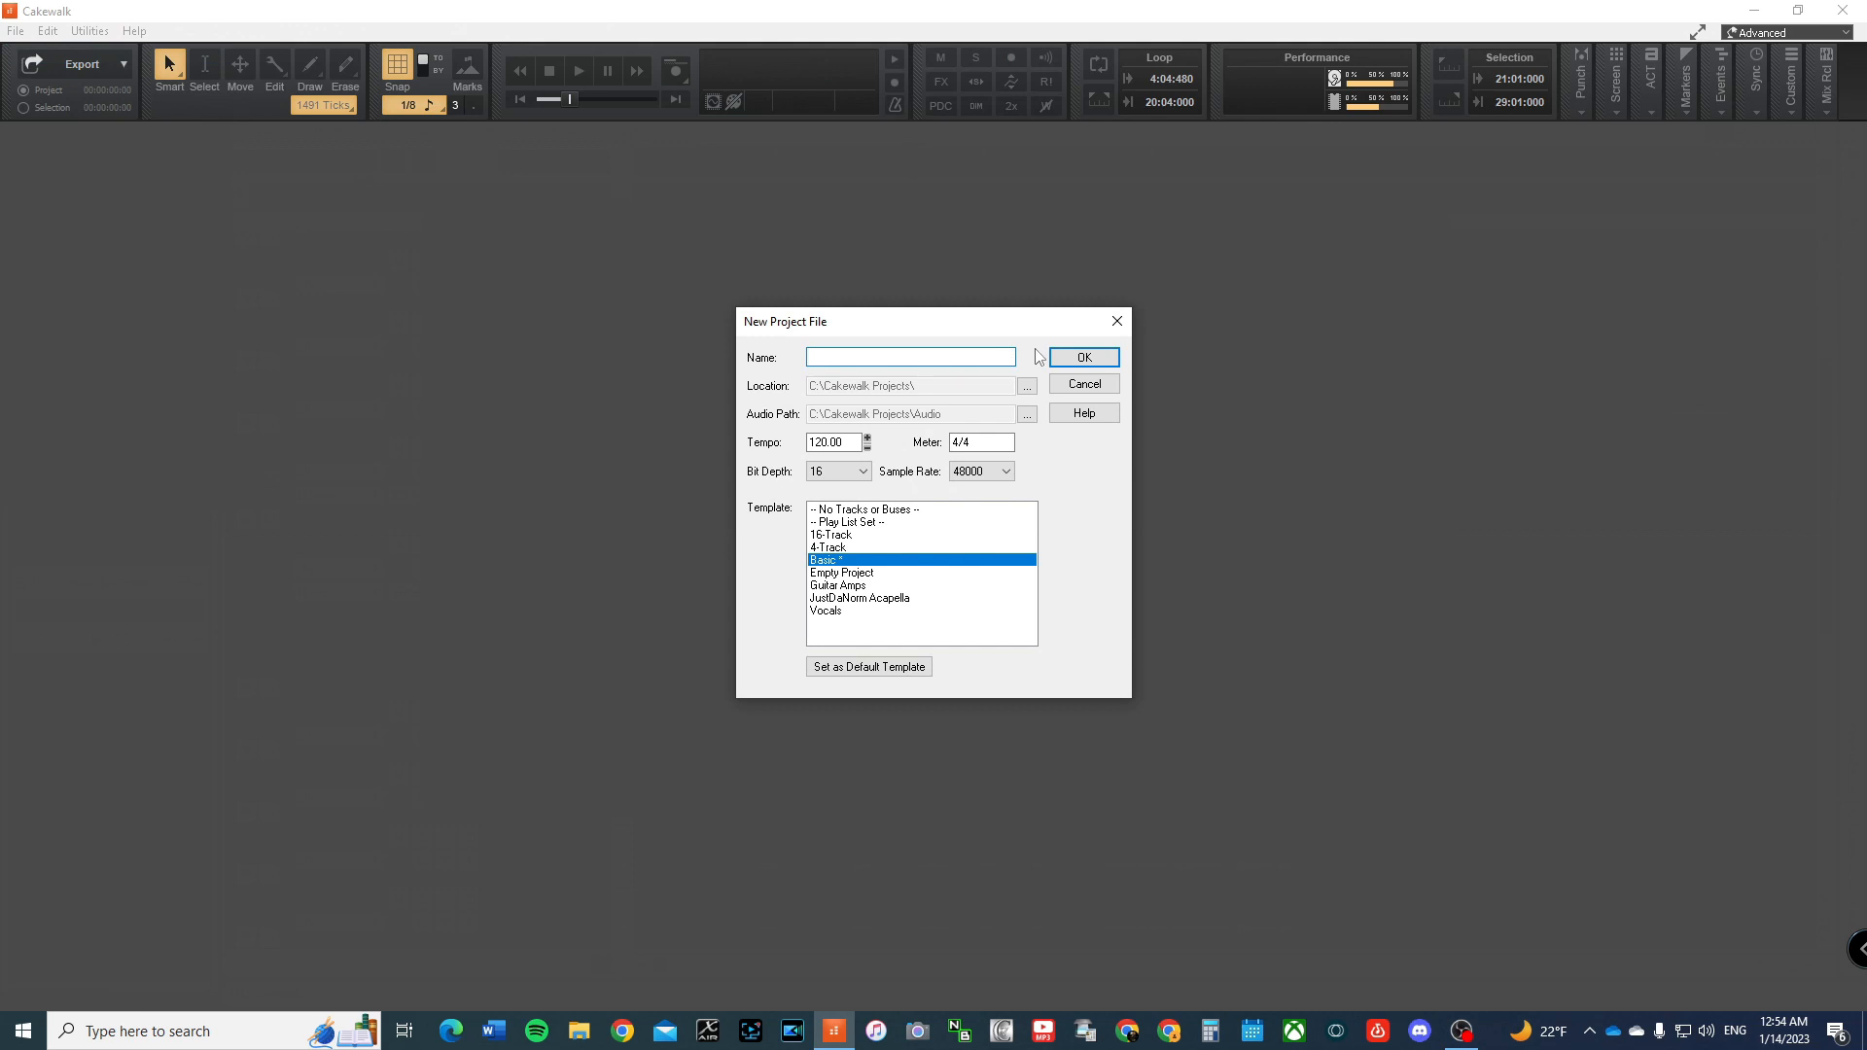
pyautogui.click(1085, 385)
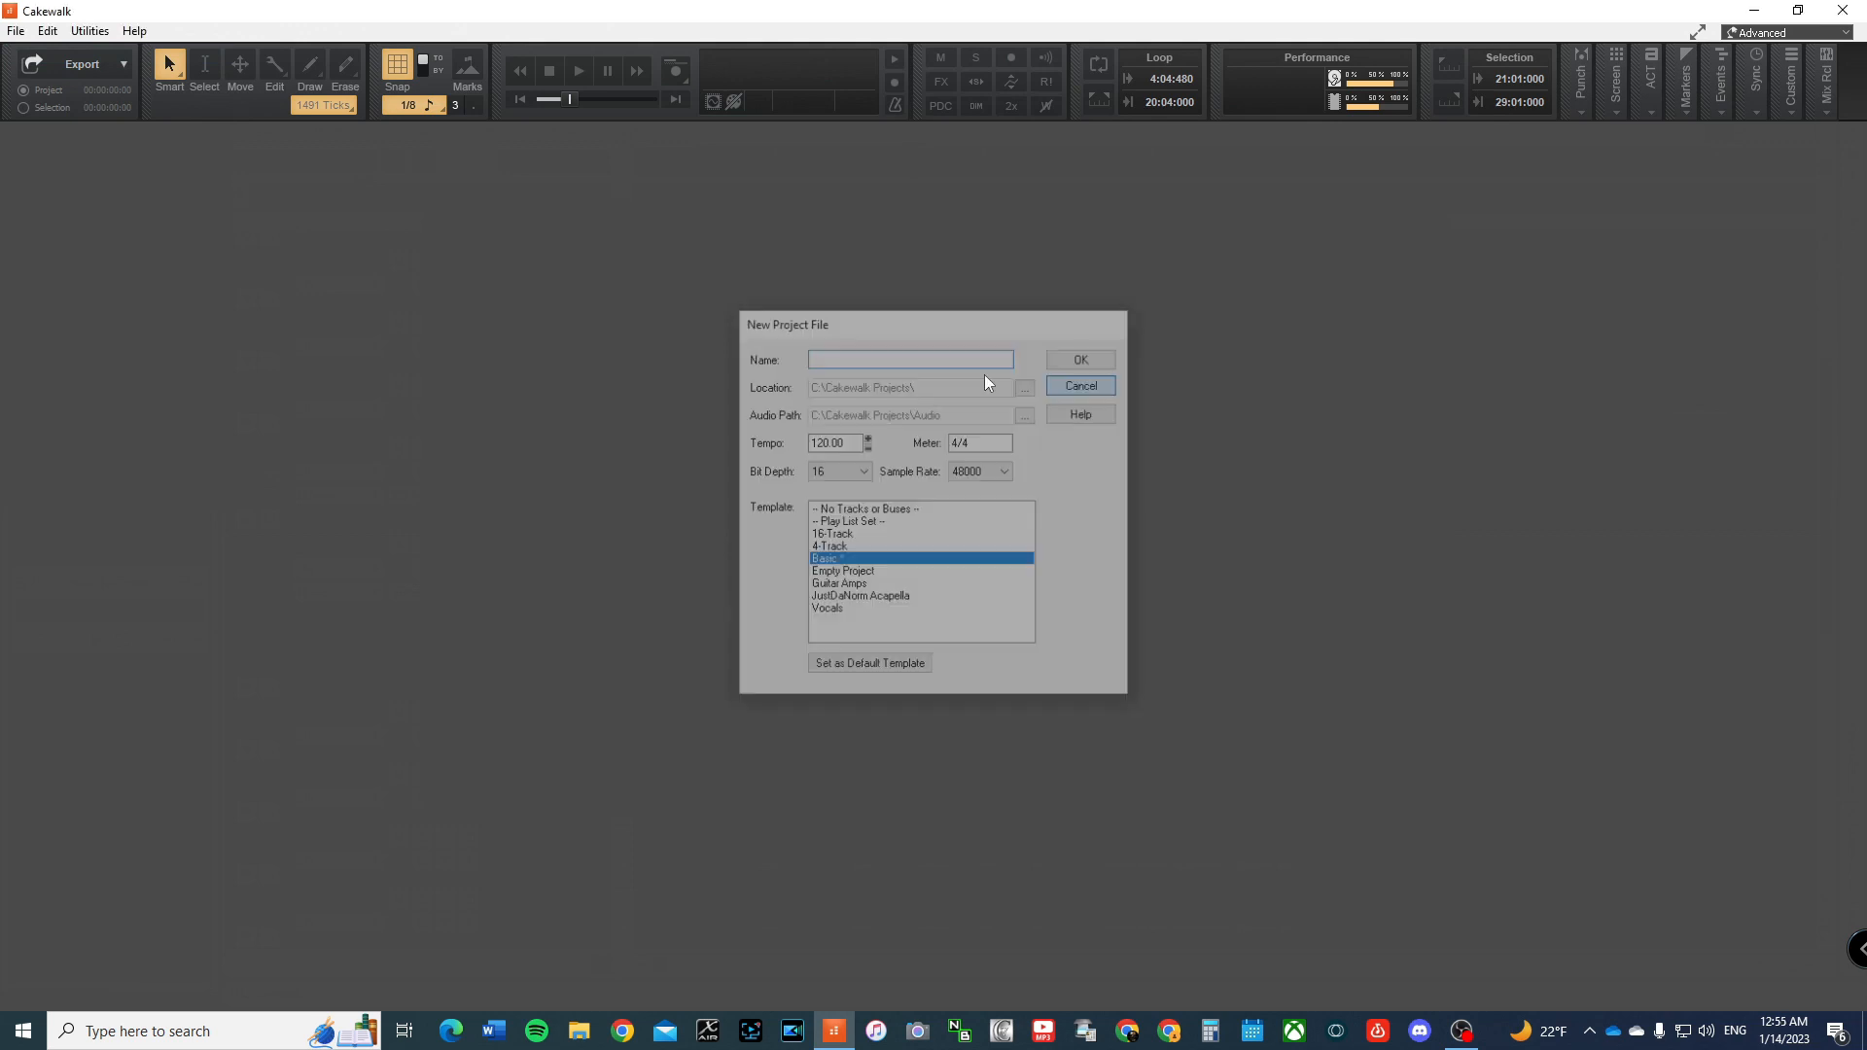
pyautogui.click(17, 34)
pyautogui.click(44, 51)
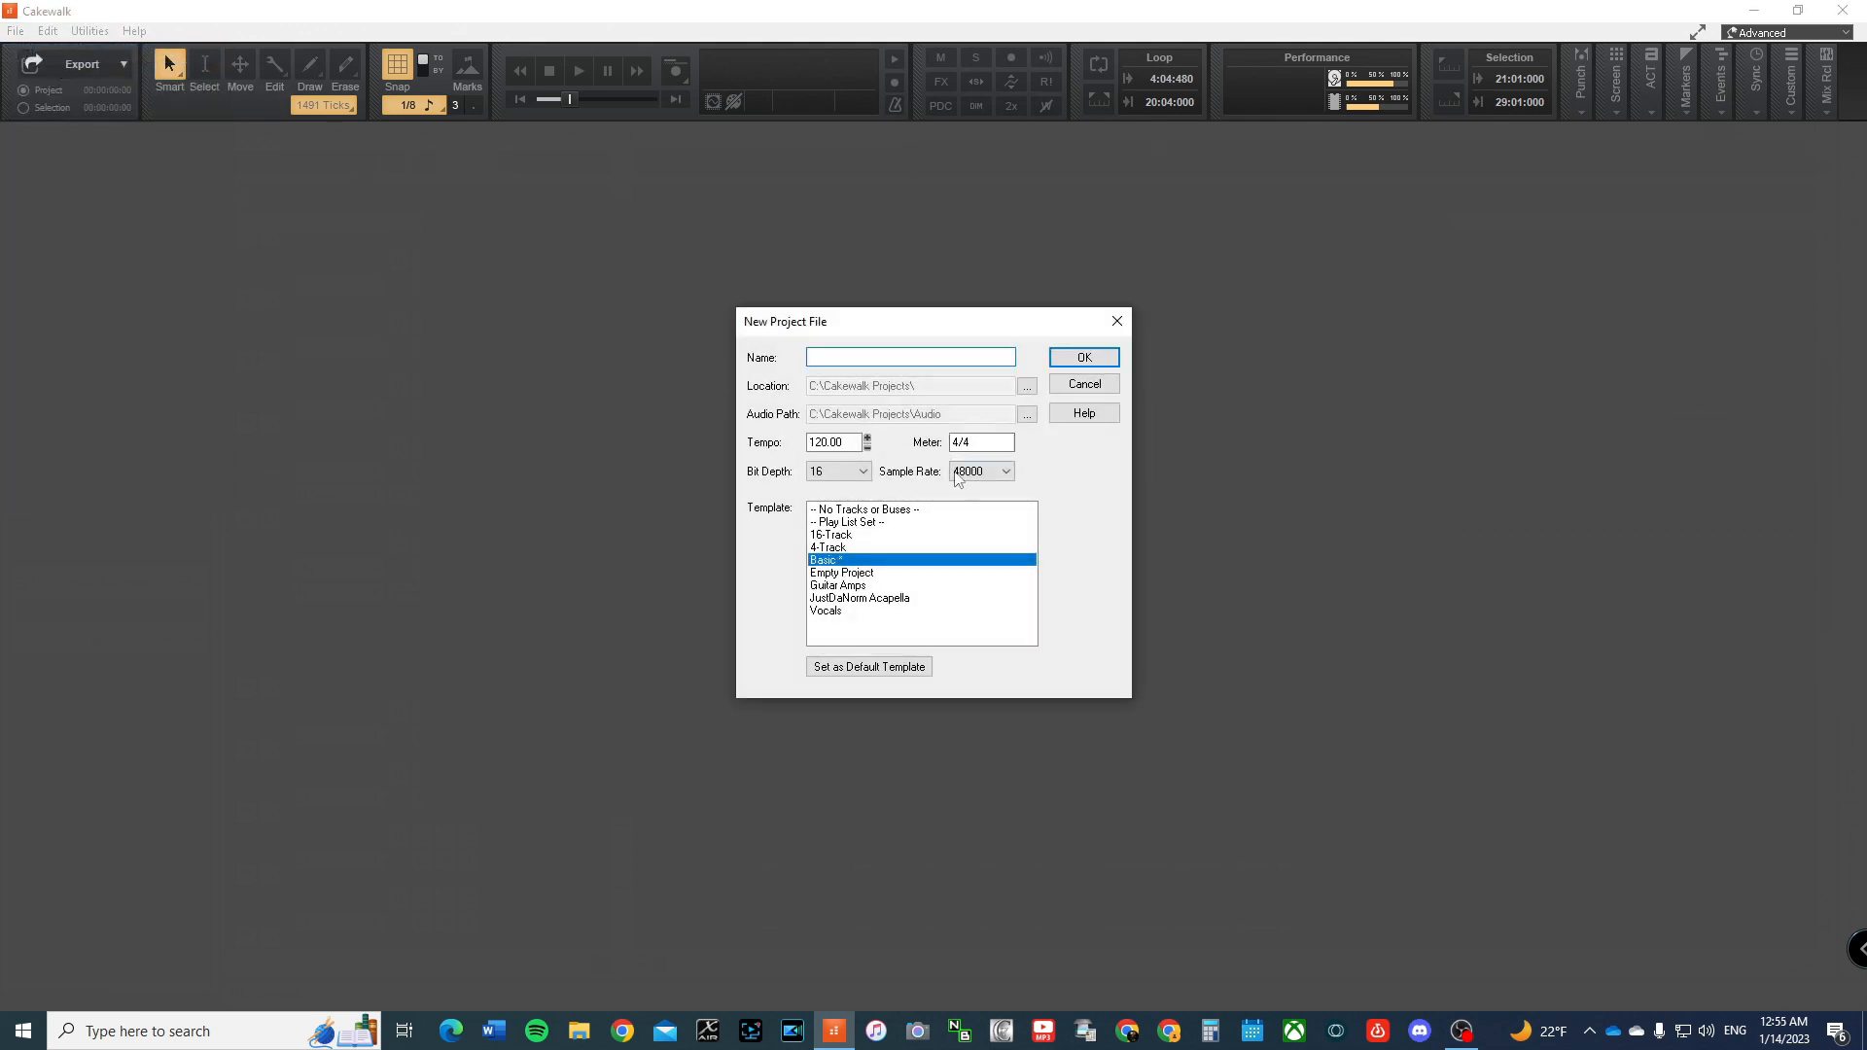
pyautogui.click(1084, 384)
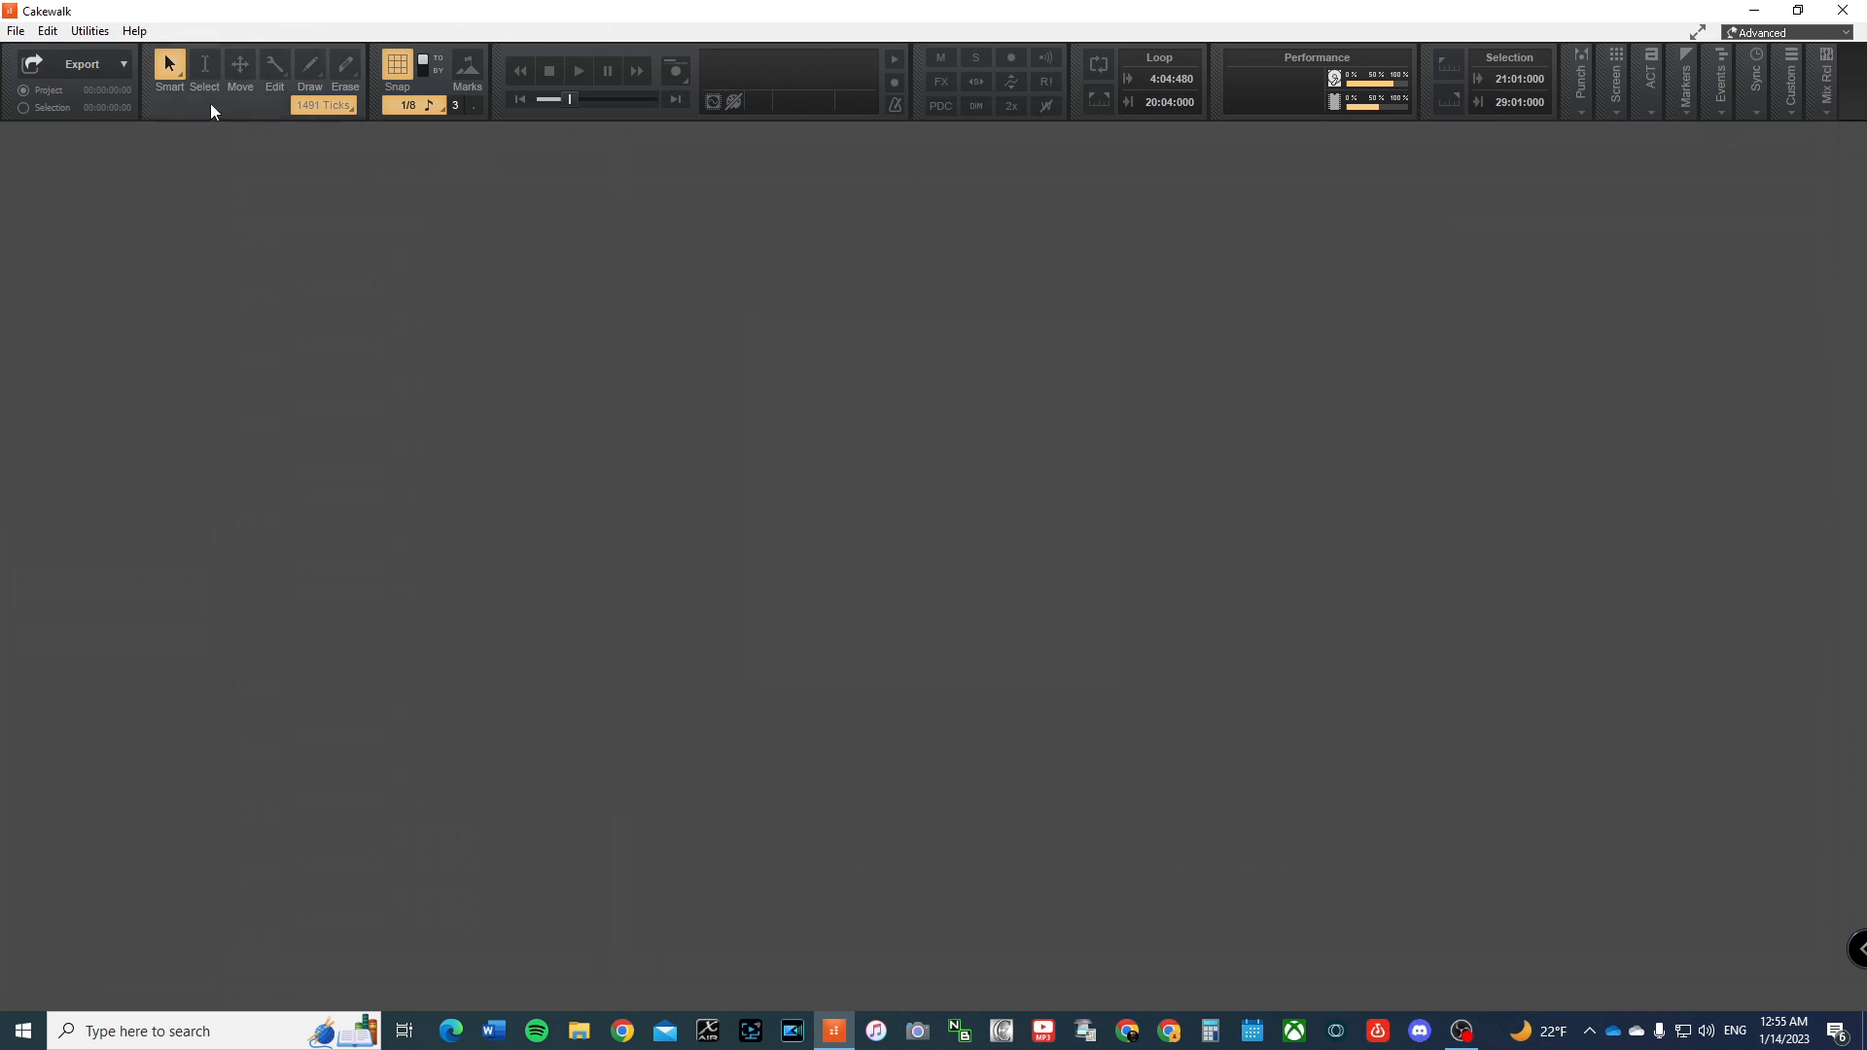
# Step: Create a new project from the Empty Project template through the Start Screen
pyautogui.click(30, 34)
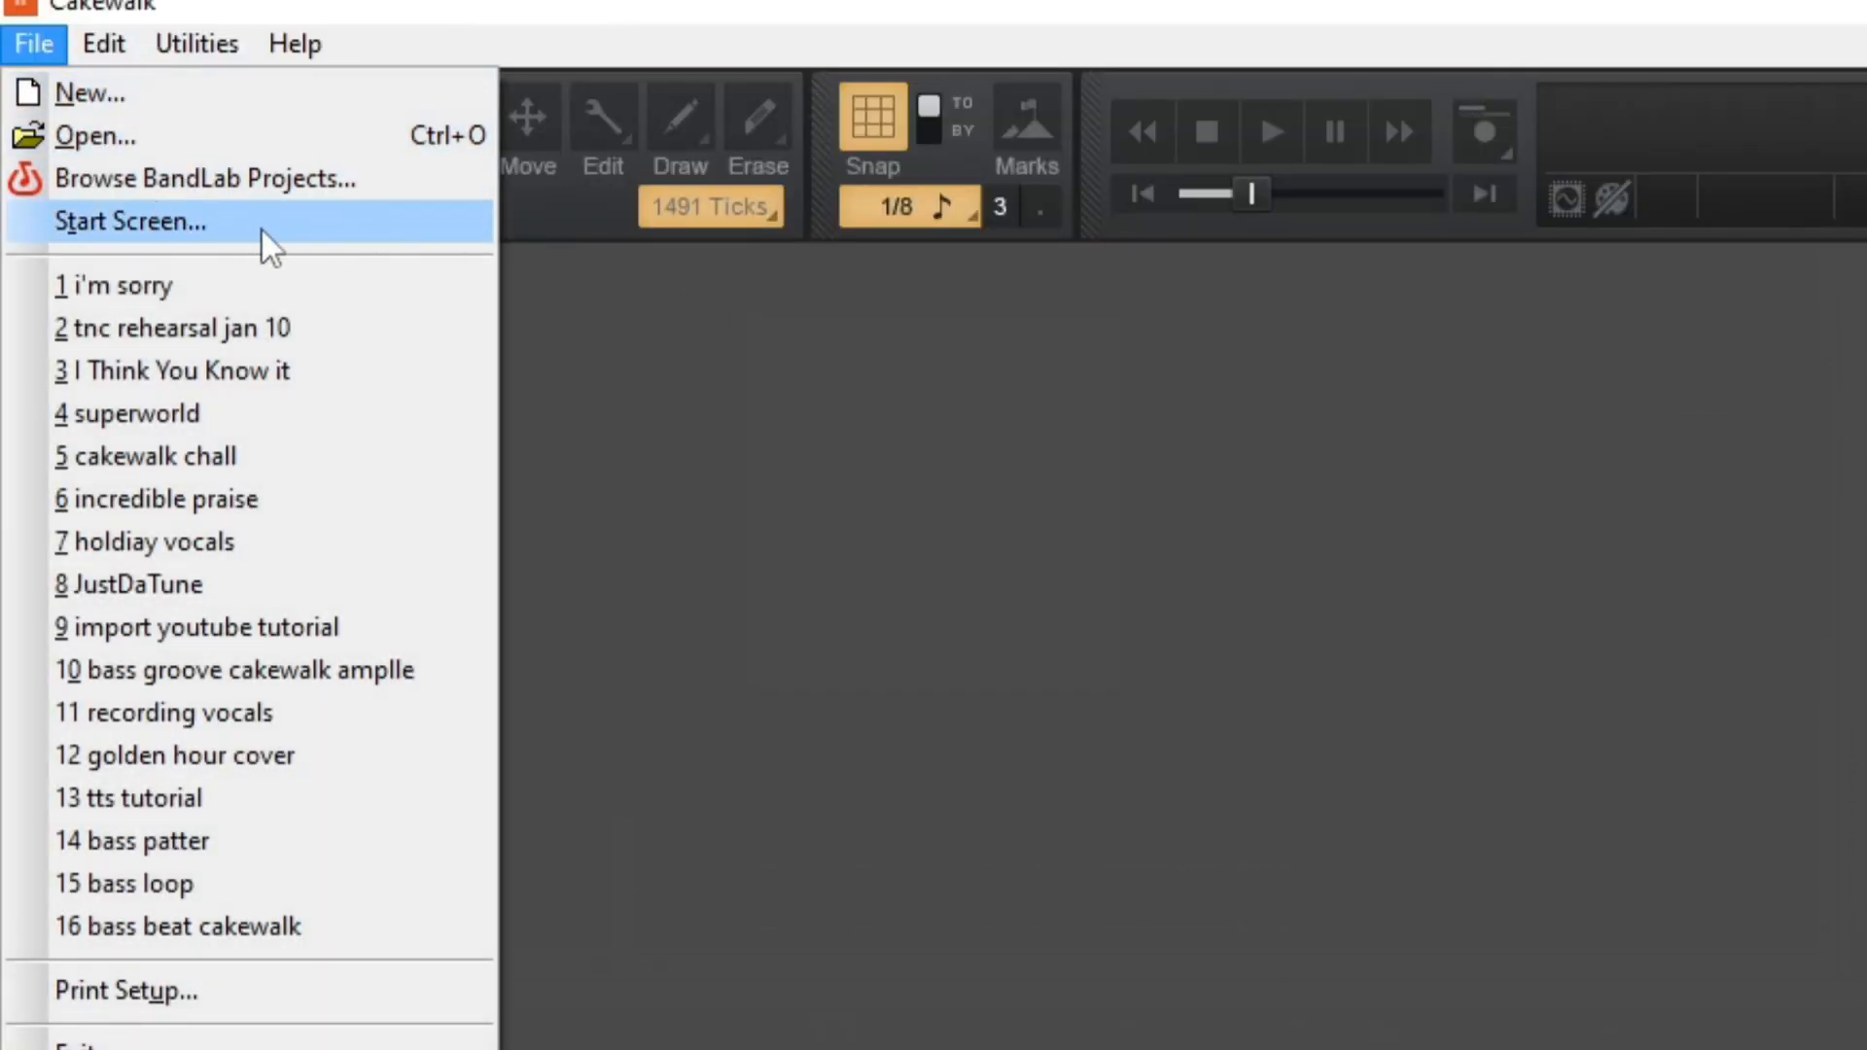
pyautogui.click(262, 231)
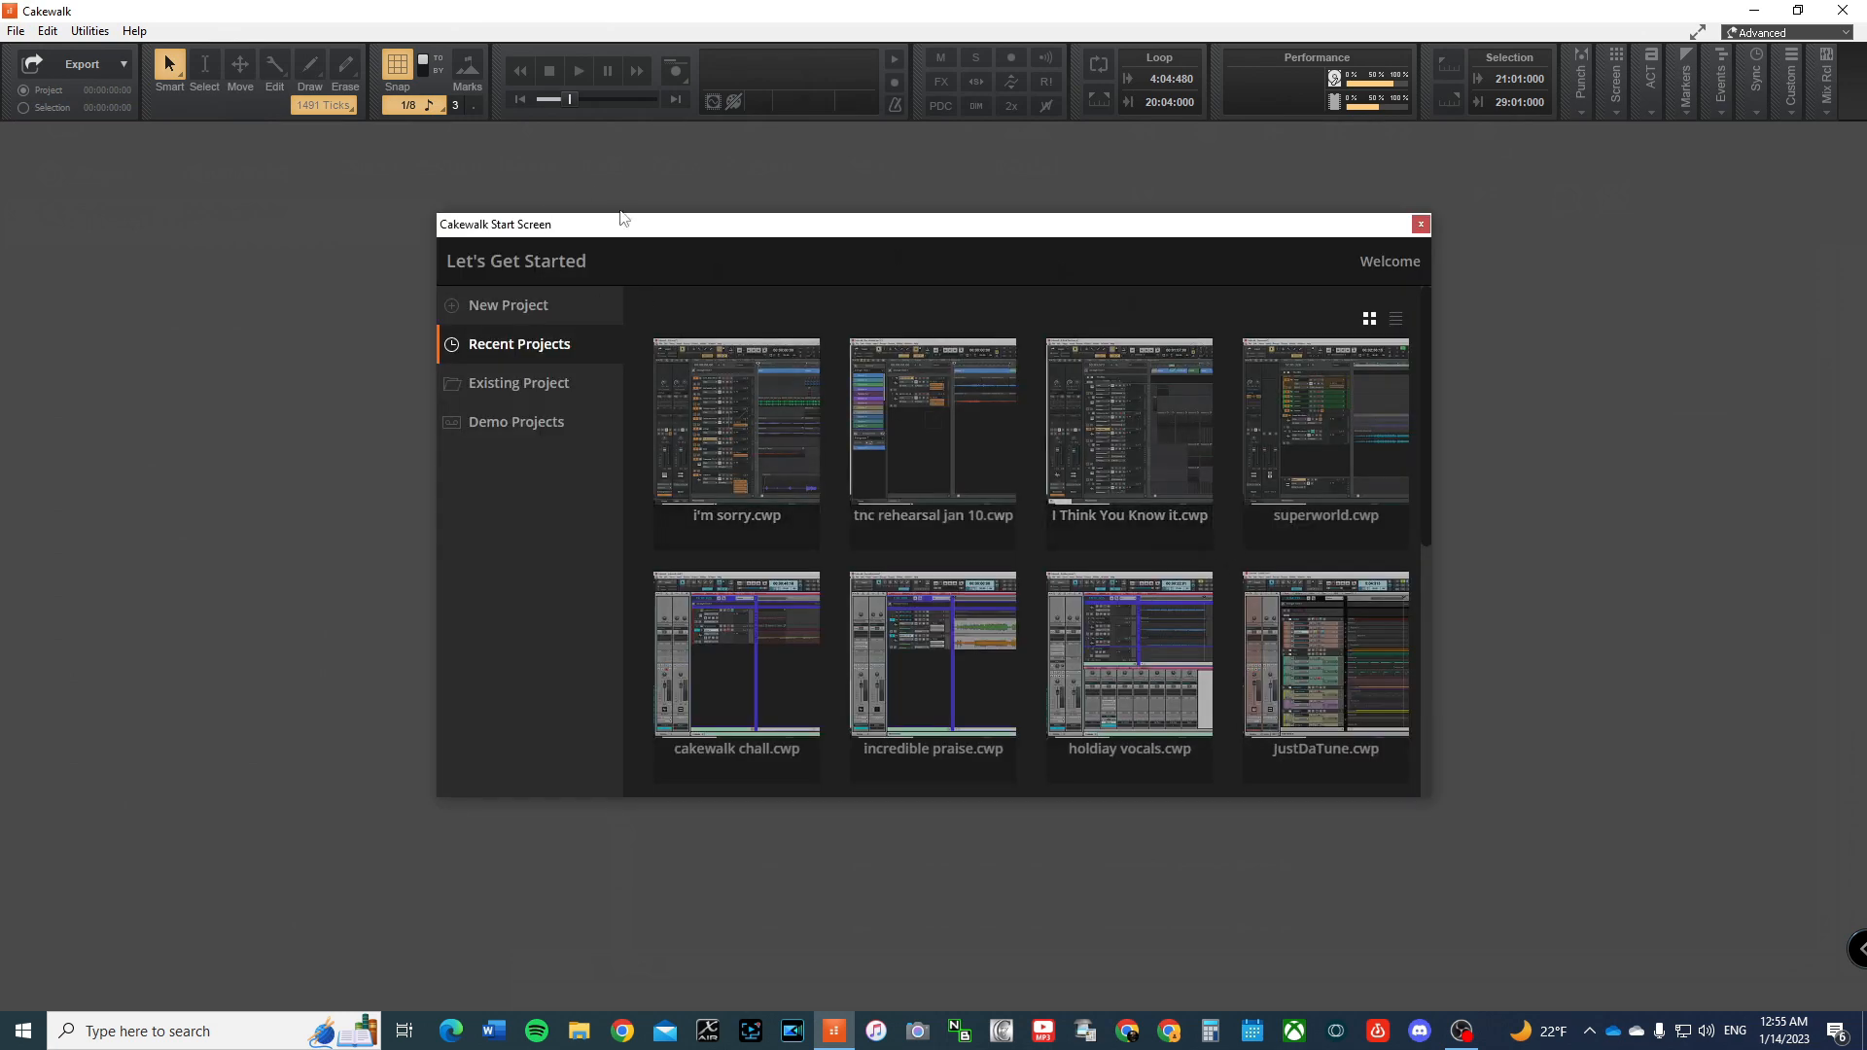
pyautogui.click(545, 321)
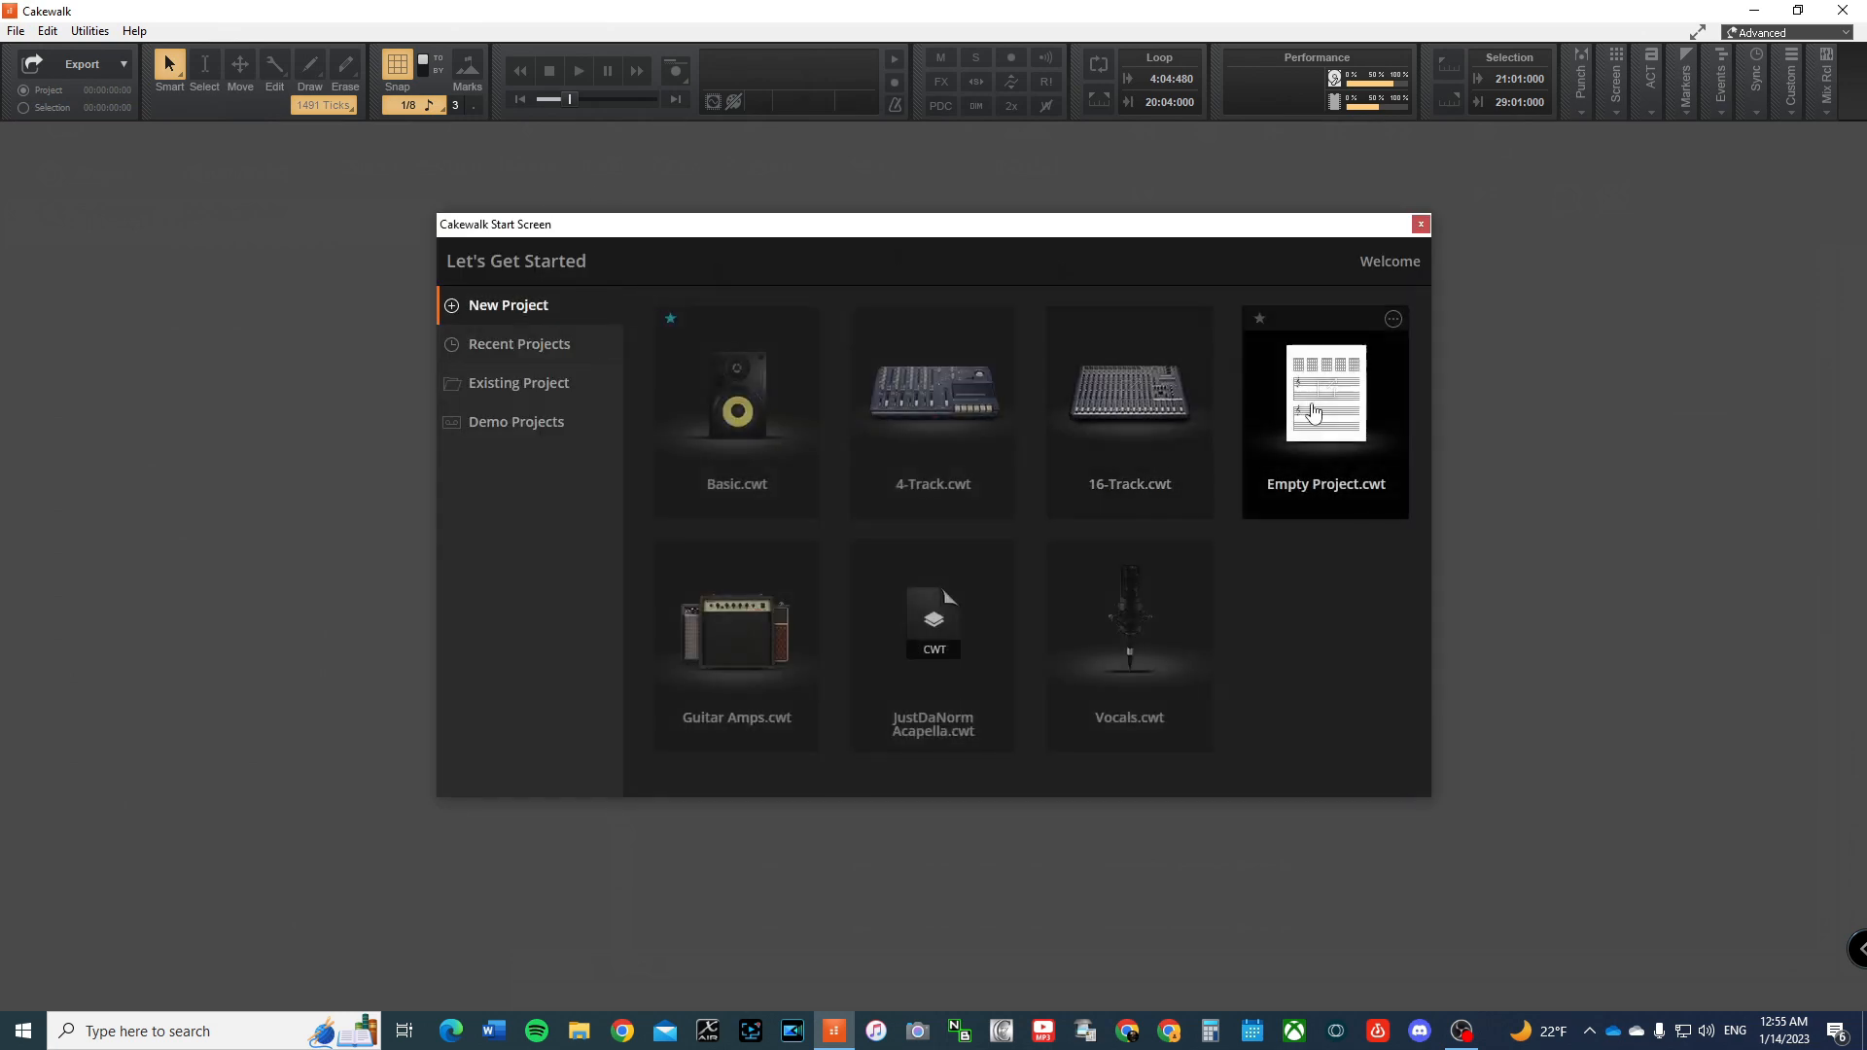
pyautogui.click(1326, 414)
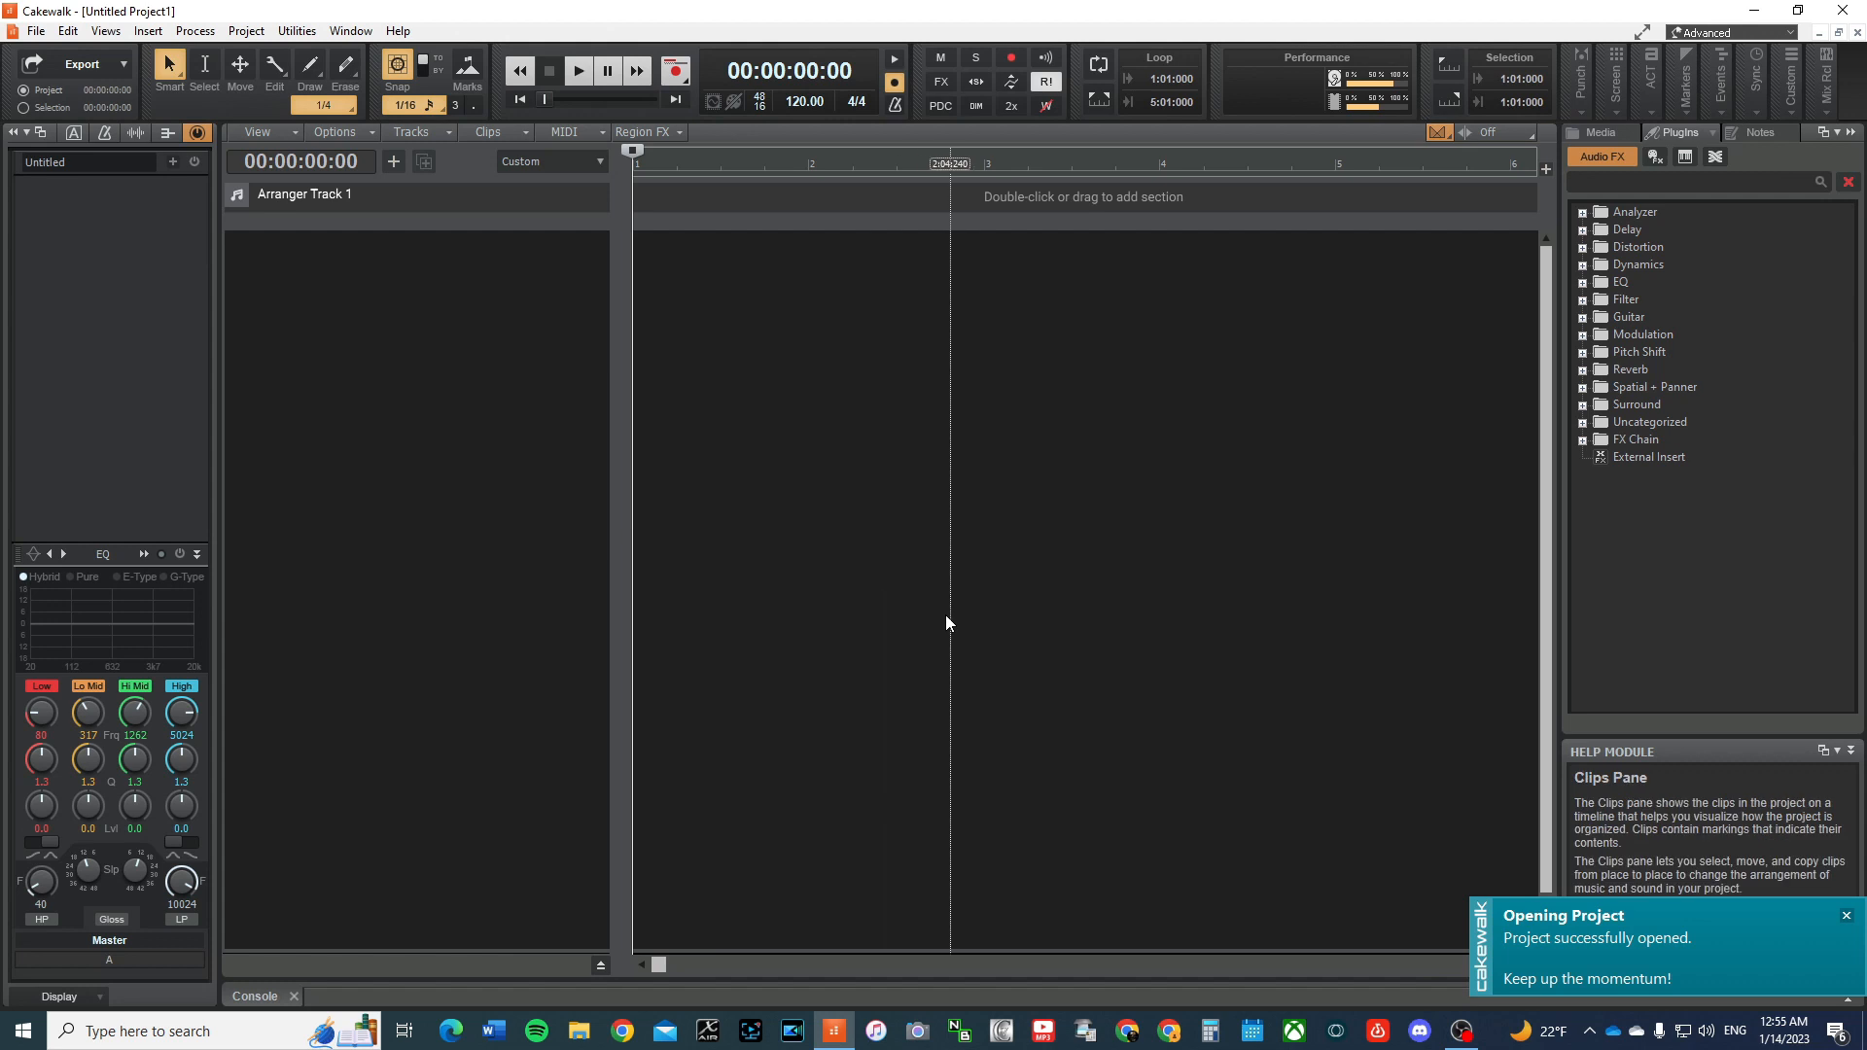
# Step: Insert an audio track and set its input to In 4 of the X-AIR ASIO Driver
pyautogui.rightClick(330, 279)
pyautogui.click(425, 321)
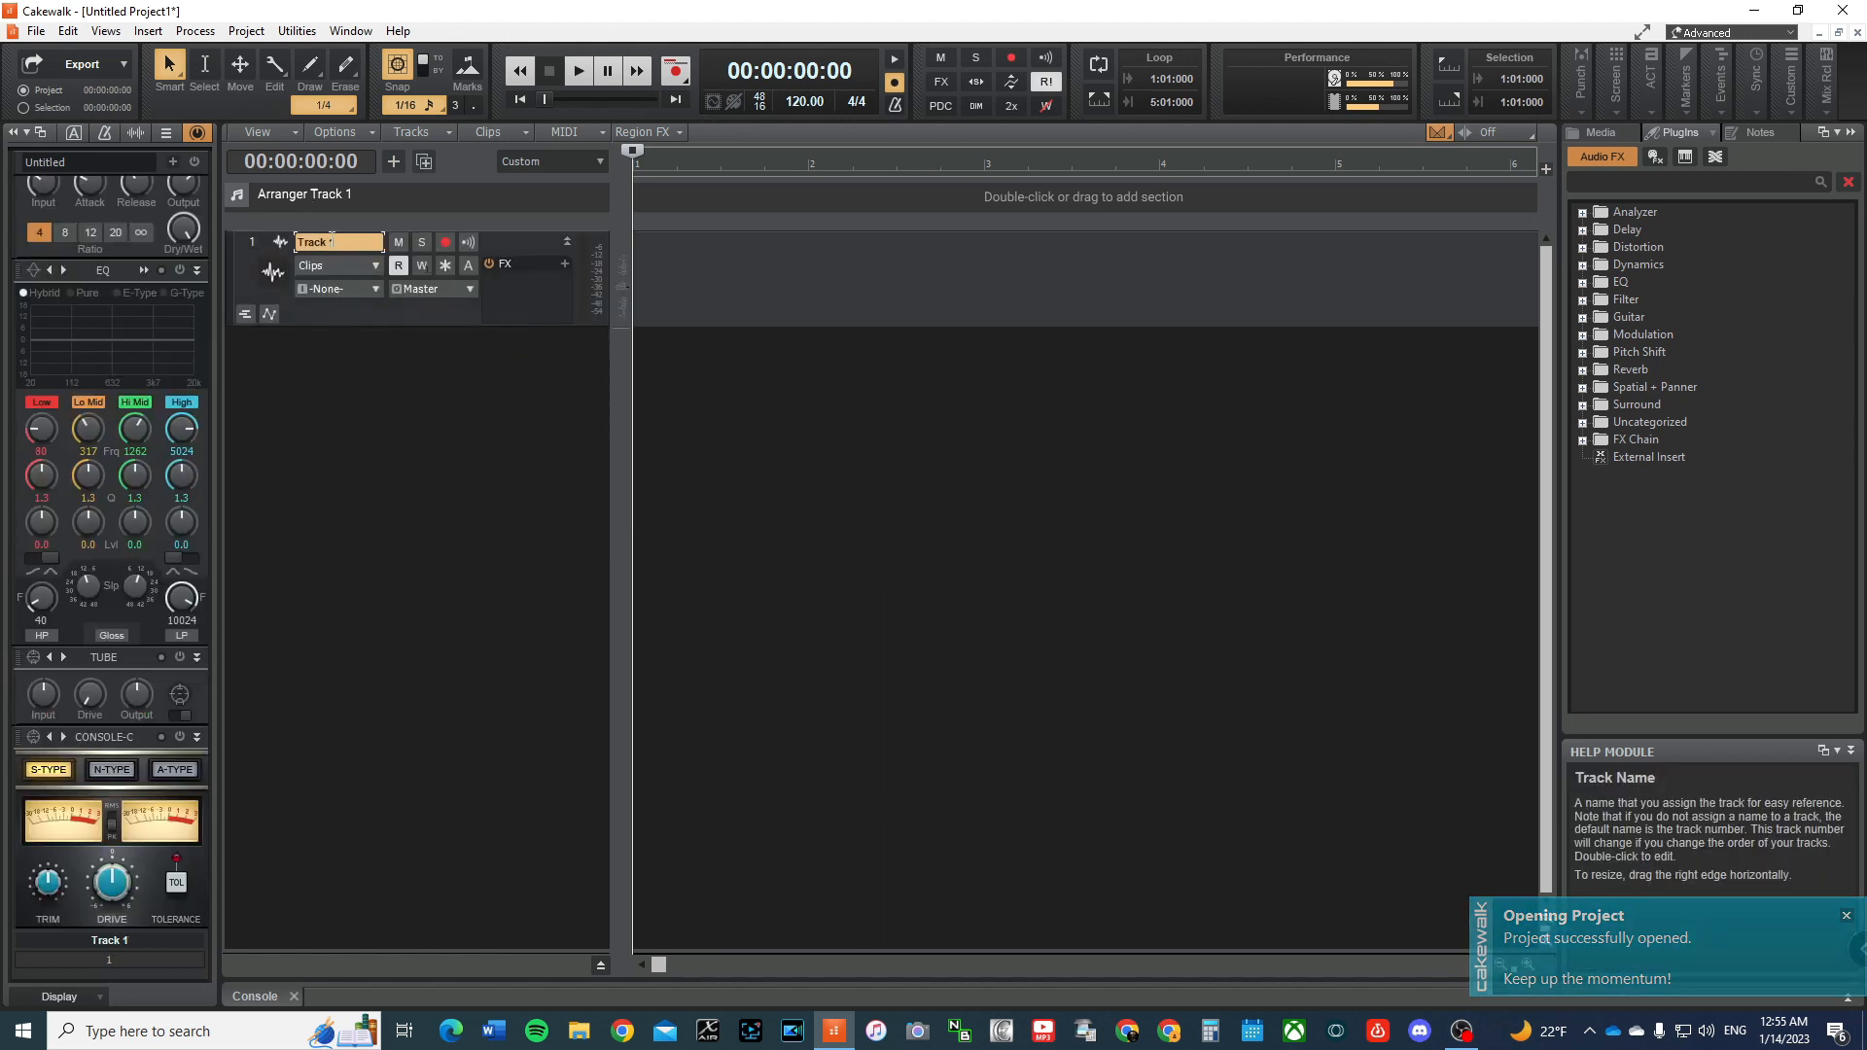
pyautogui.click(340, 289)
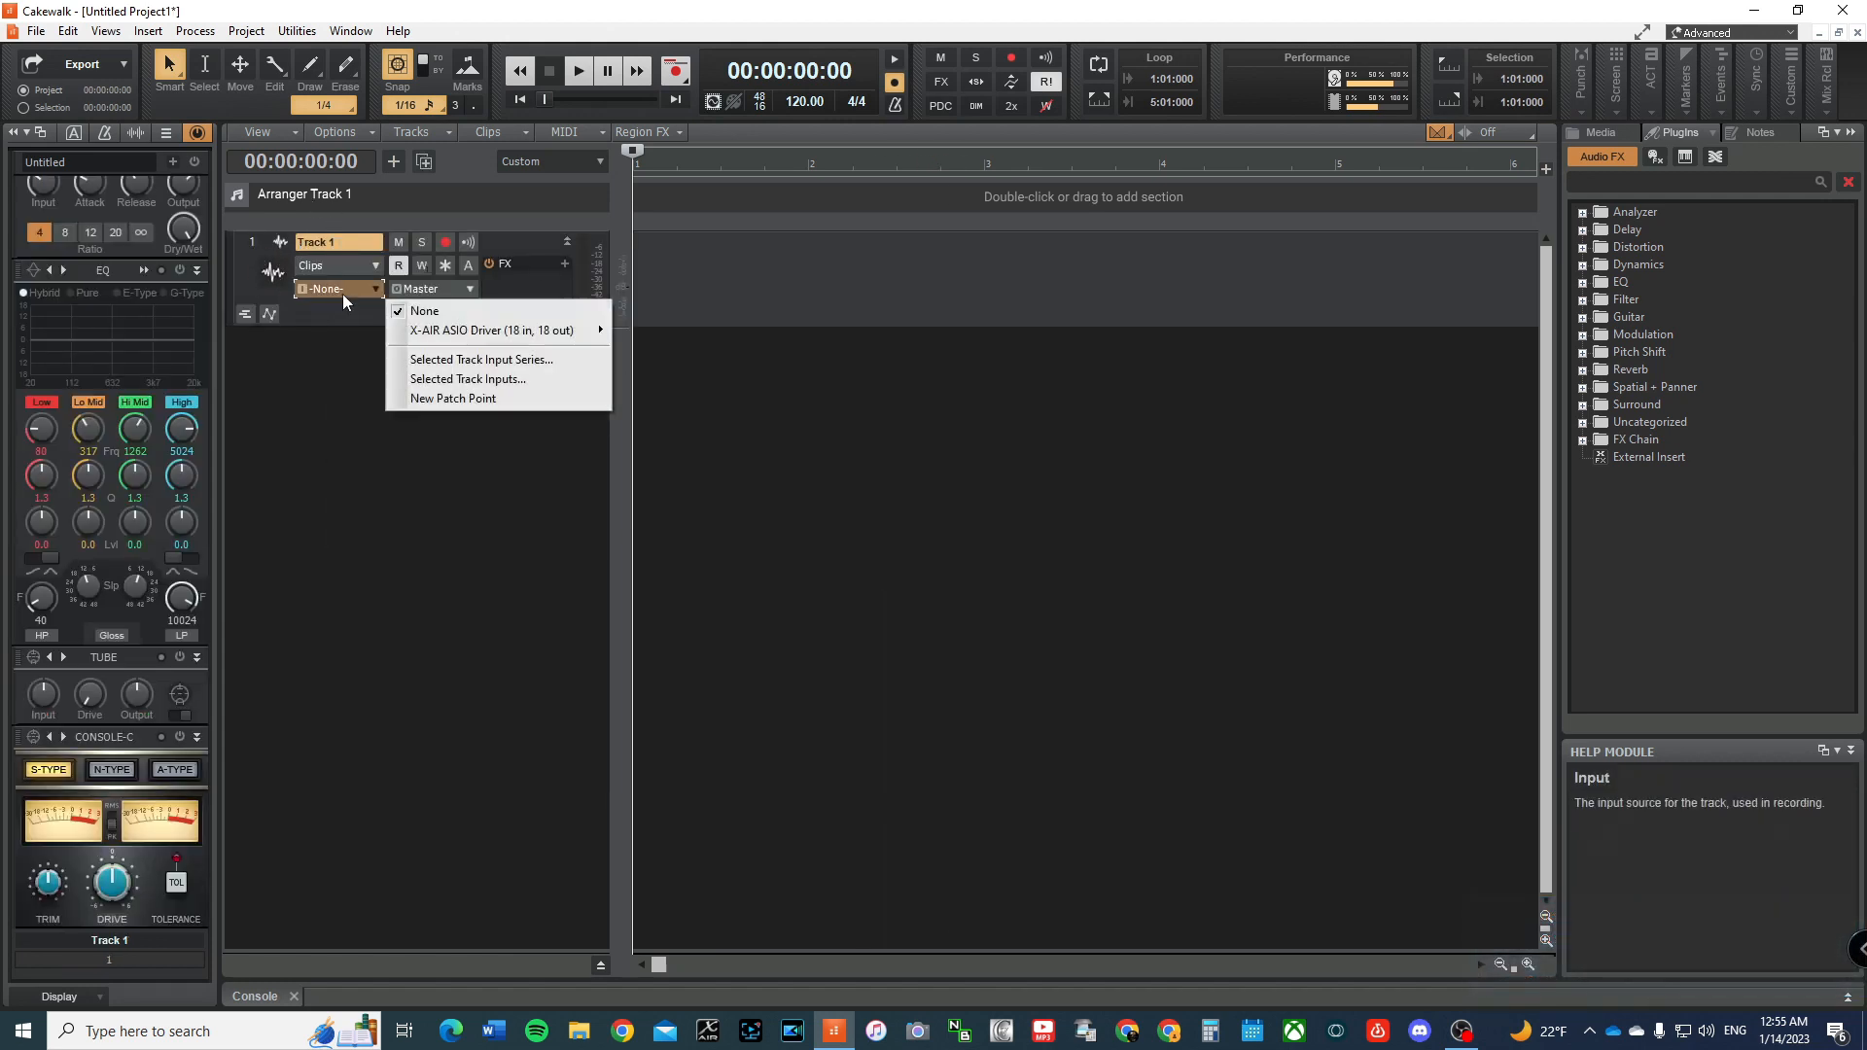
pyautogui.moveTo(544, 331)
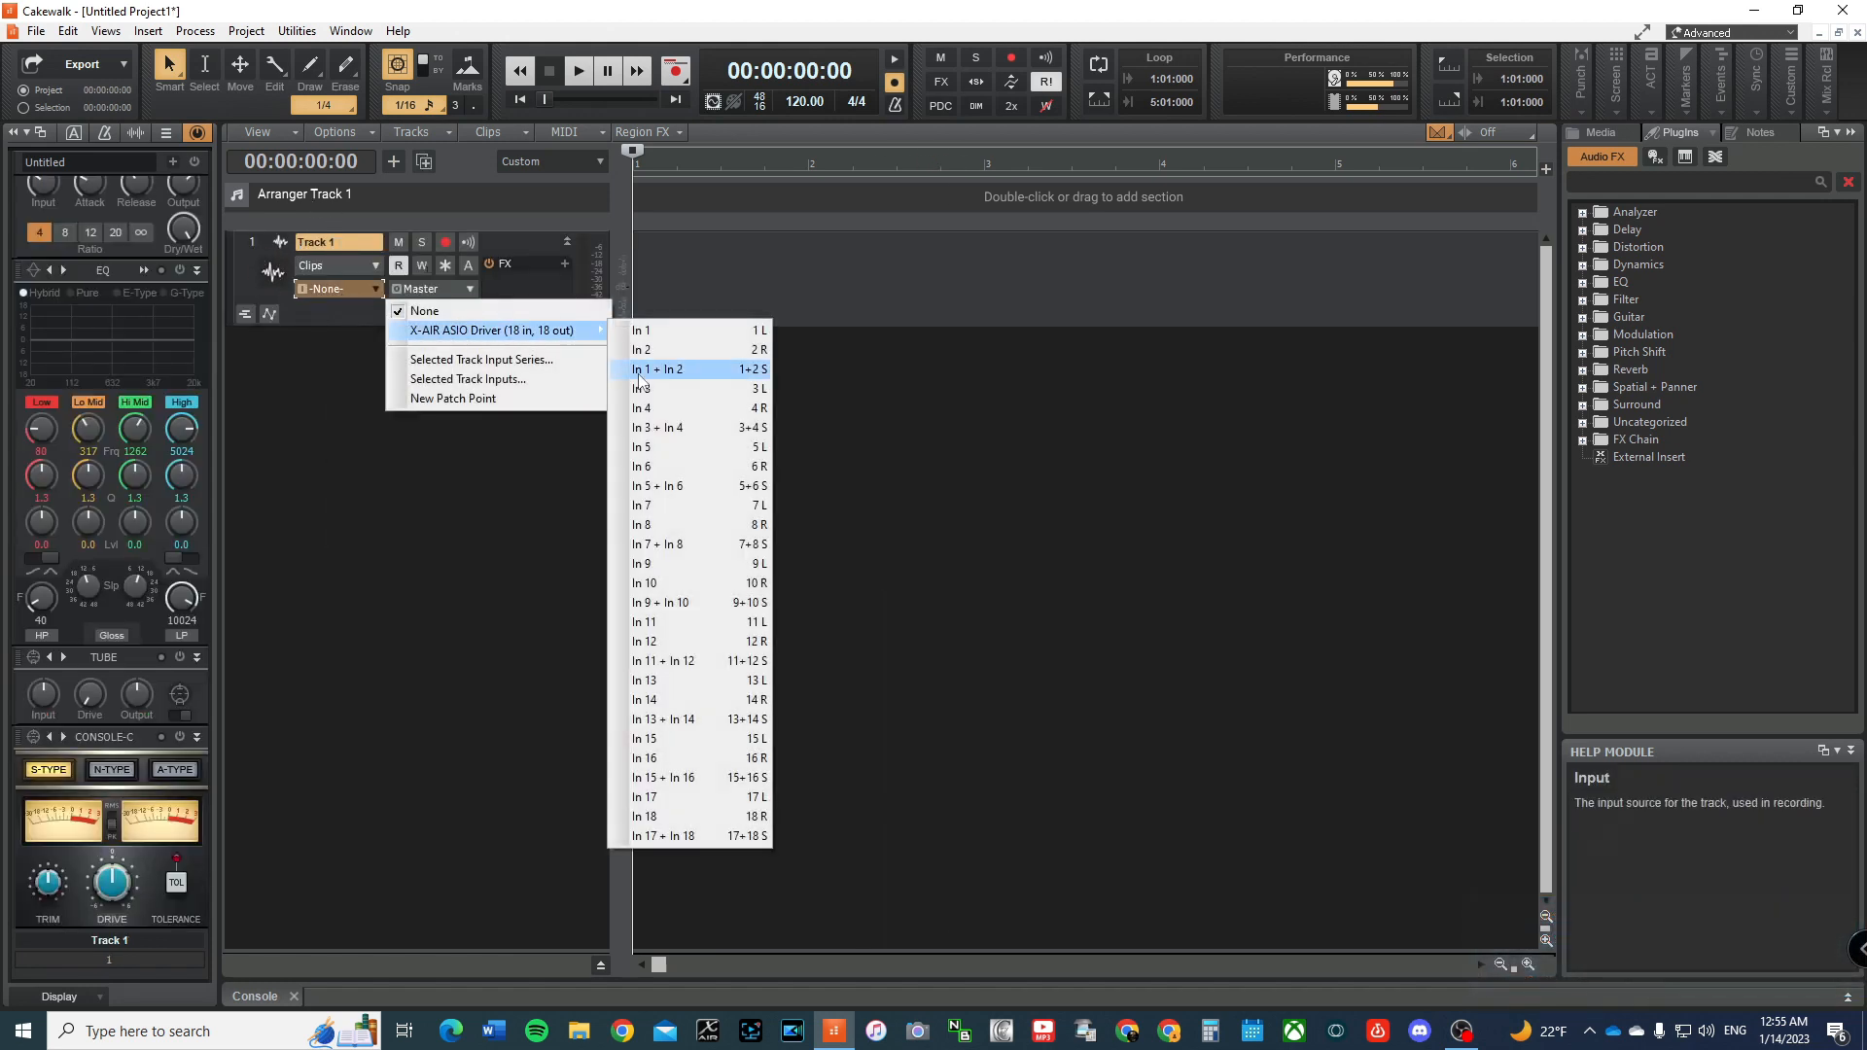
pyautogui.click(713, 414)
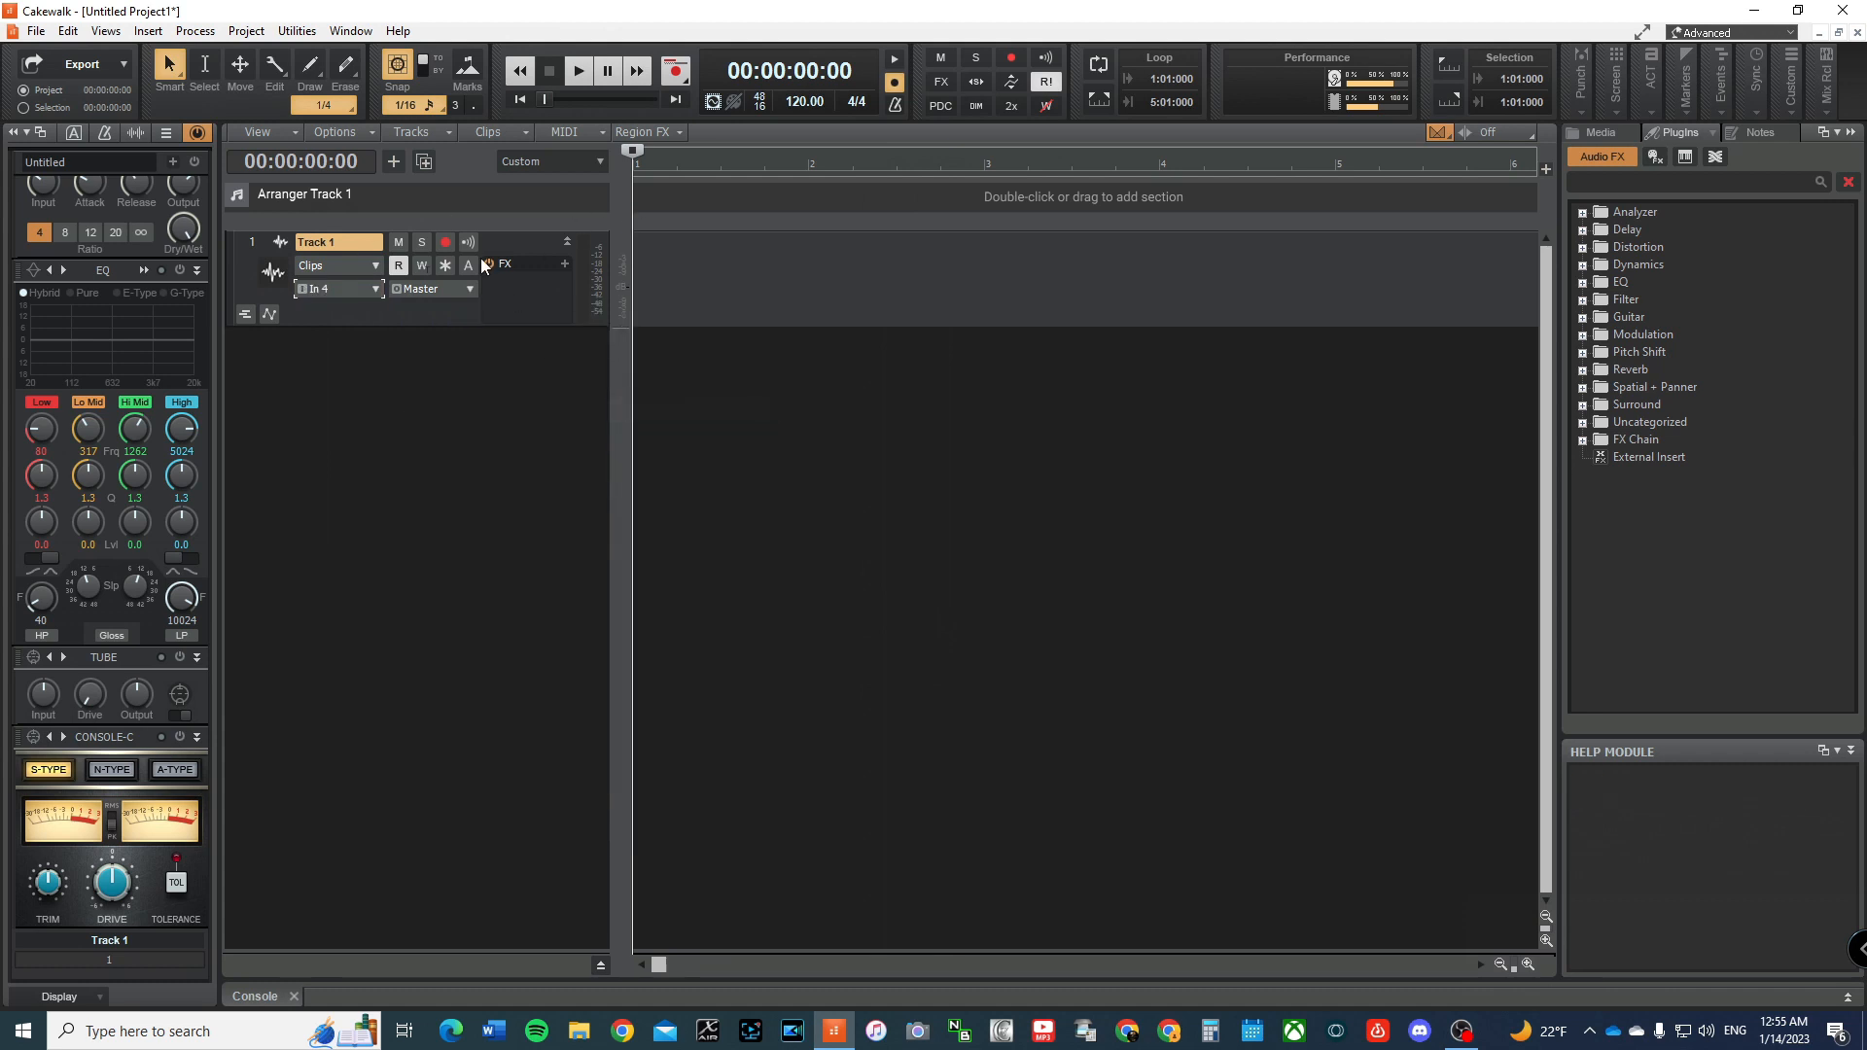
# Step: Arm Track 1 and record a take about 9 seconds long from the project start, and stop recording
pyautogui.click(446, 242)
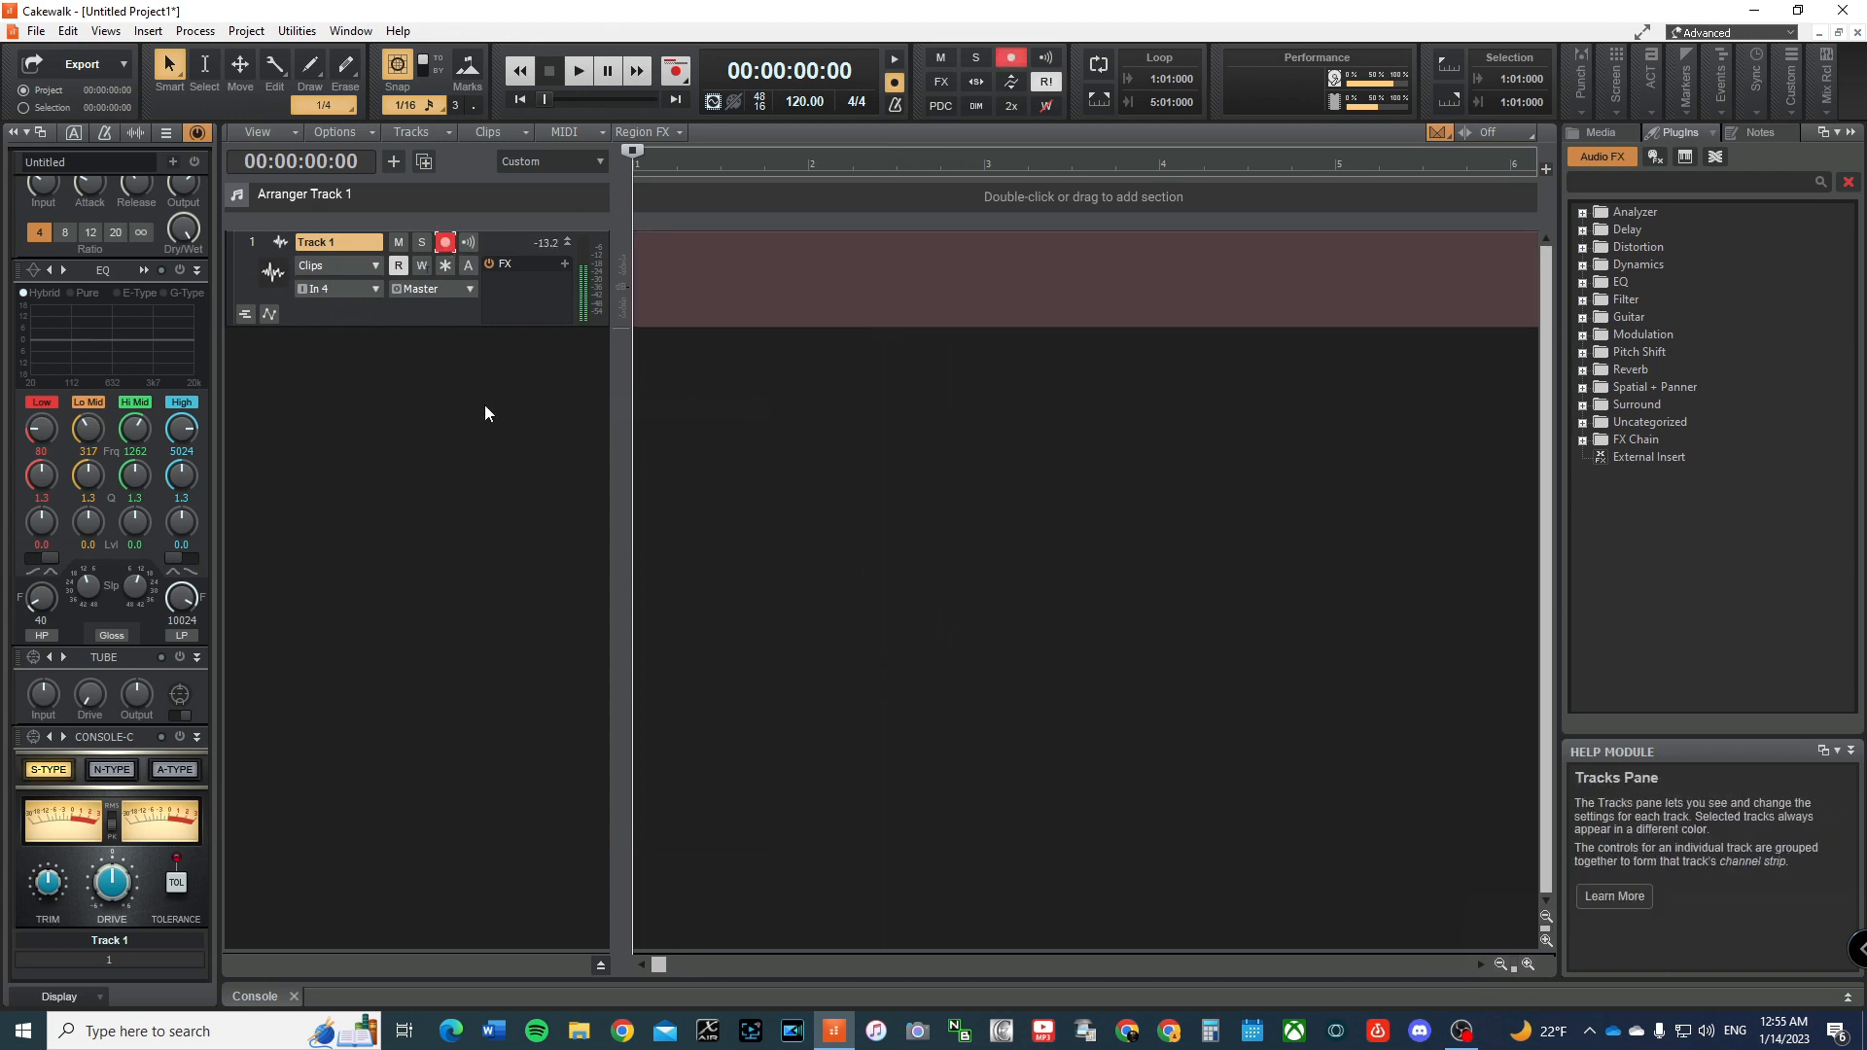
pyautogui.press('r')
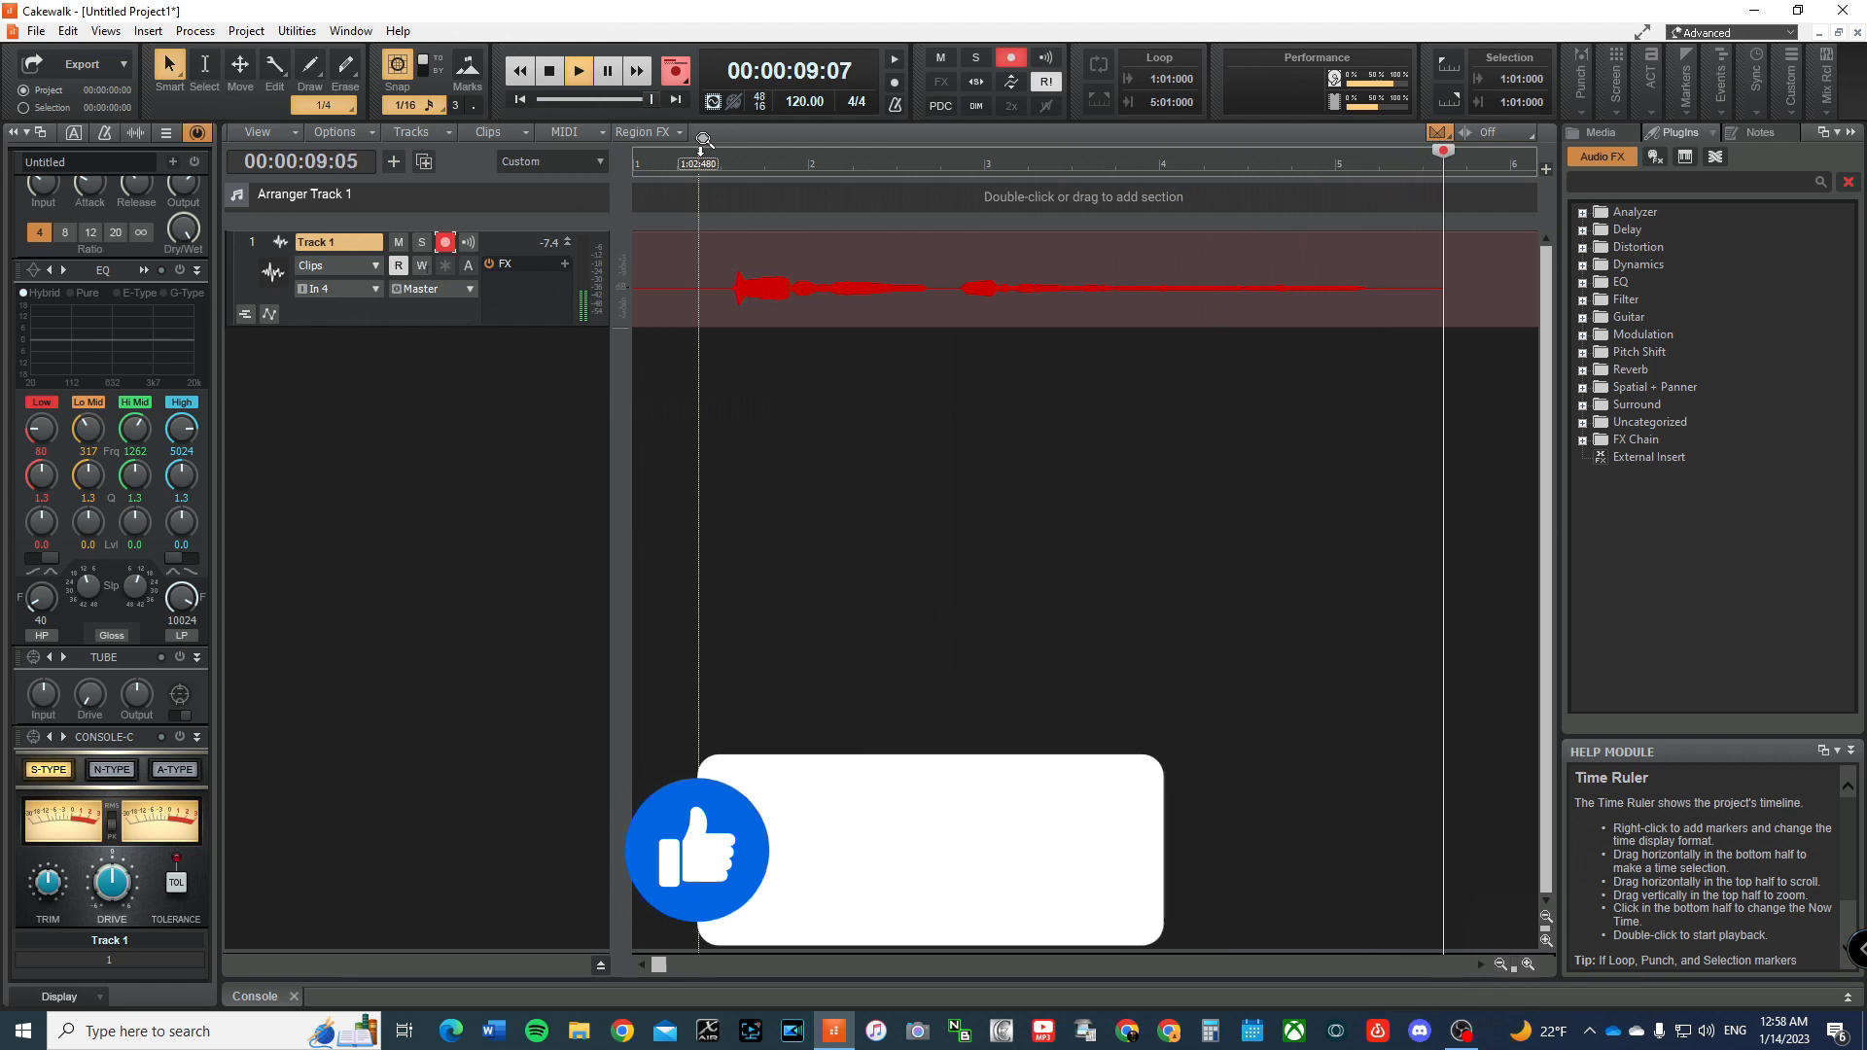
pyautogui.press('space')
# Step: Return to the project start and play back the recorded clip on Track 1 without effects
pyautogui.press('space')
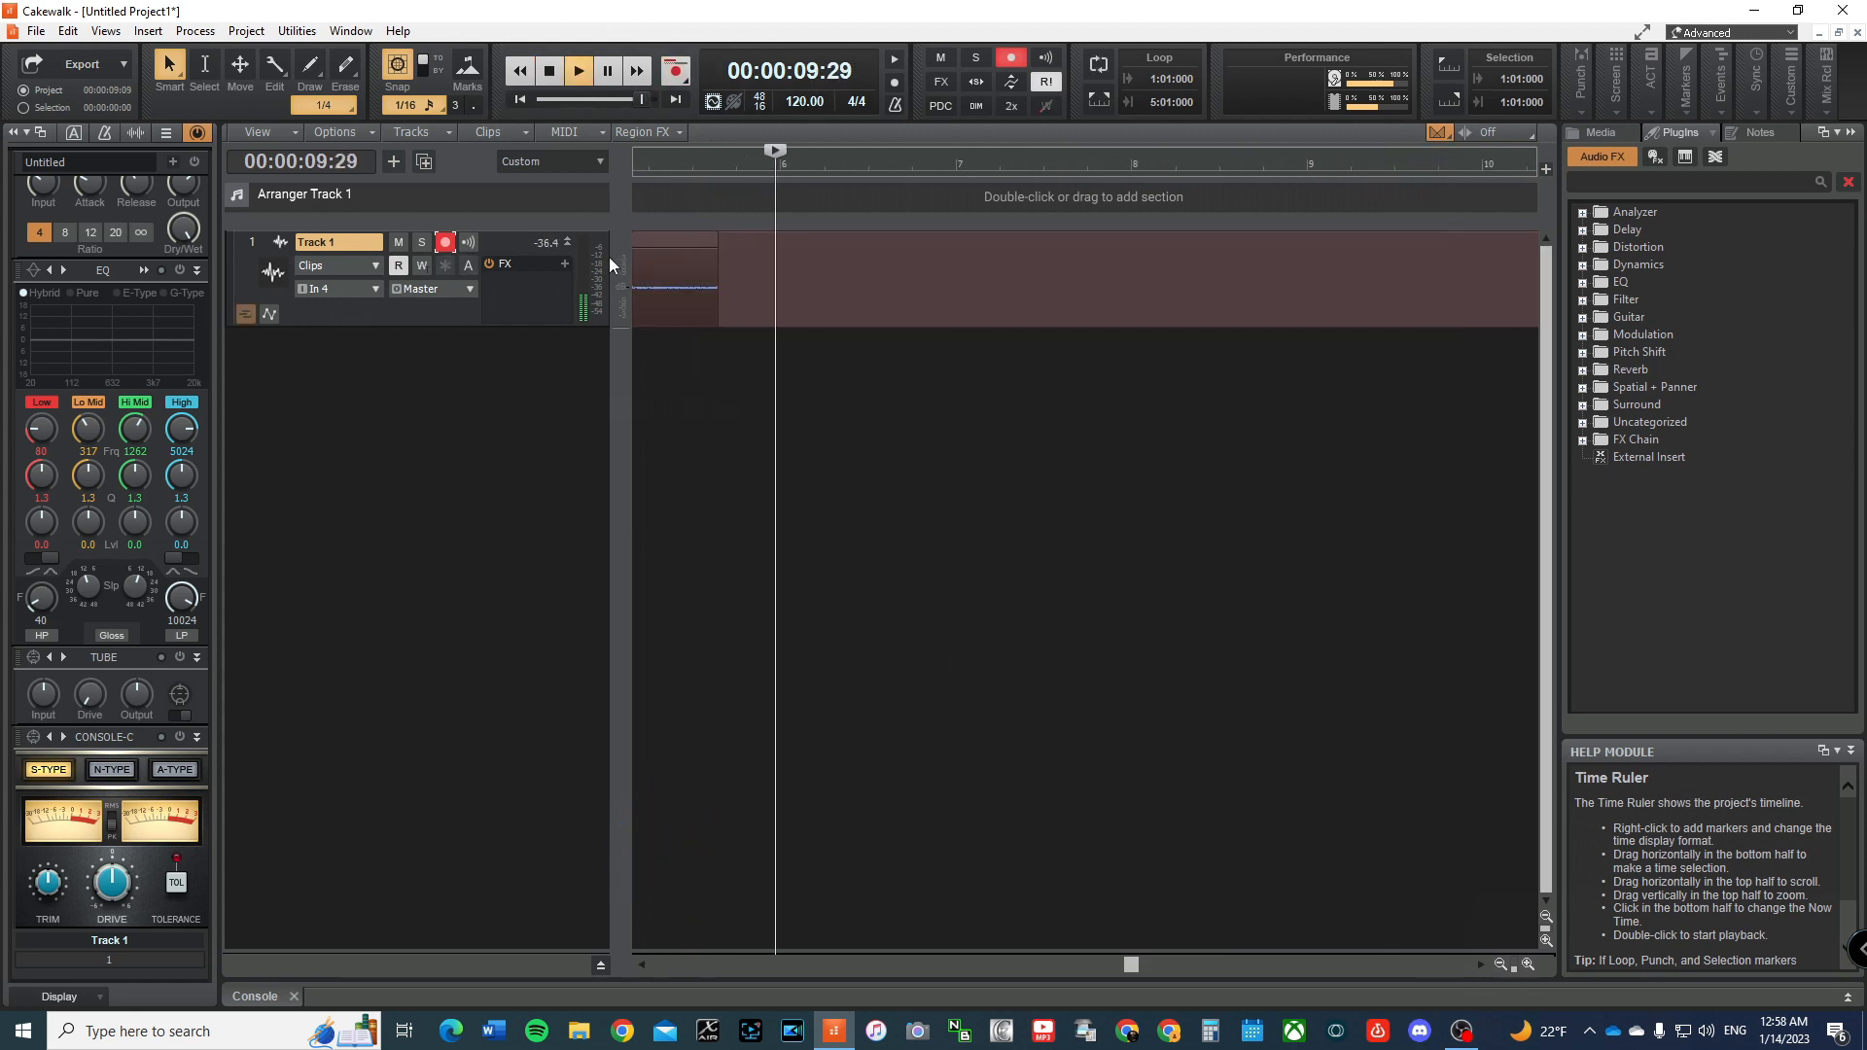
pyautogui.press('space')
pyautogui.press('w')
pyautogui.press('space')
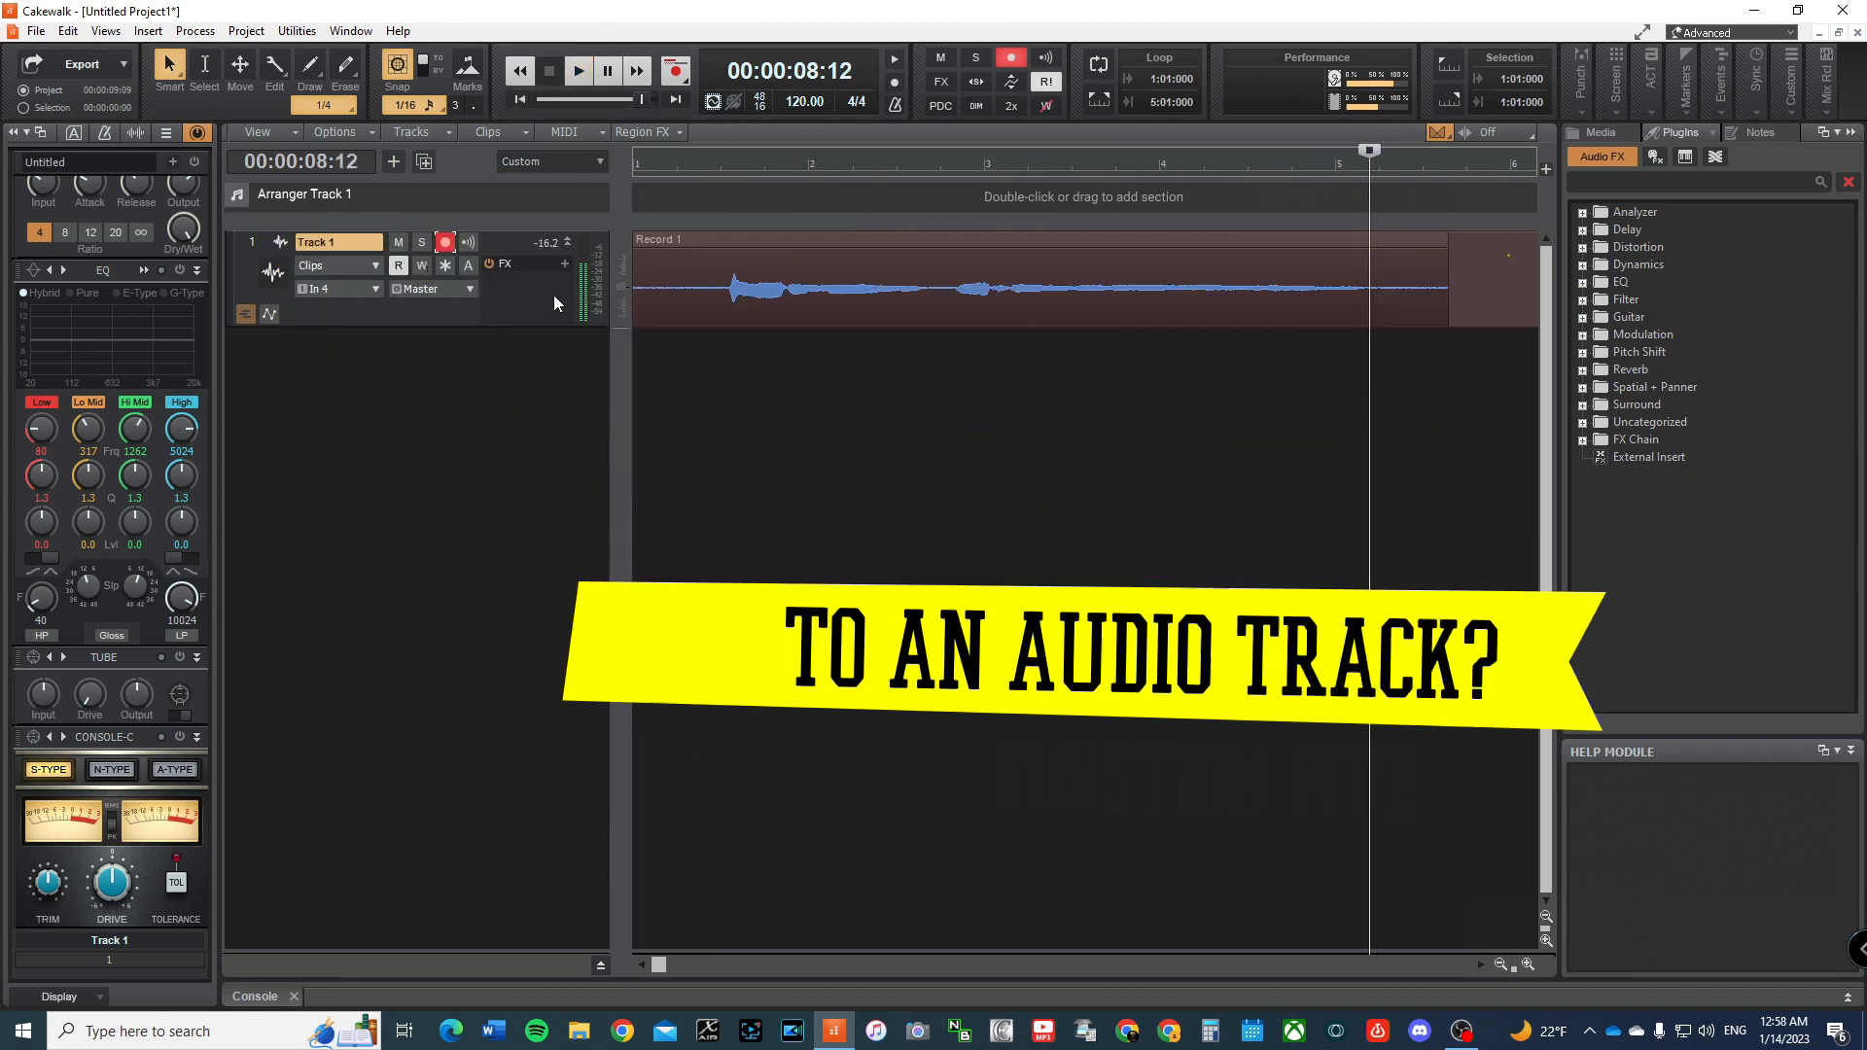
# Step: Insert the FX chain preset "I'm Sorry Vox.fxc" into Track 1's FX rack and close the FX Chain window
pyautogui.click(565, 263)
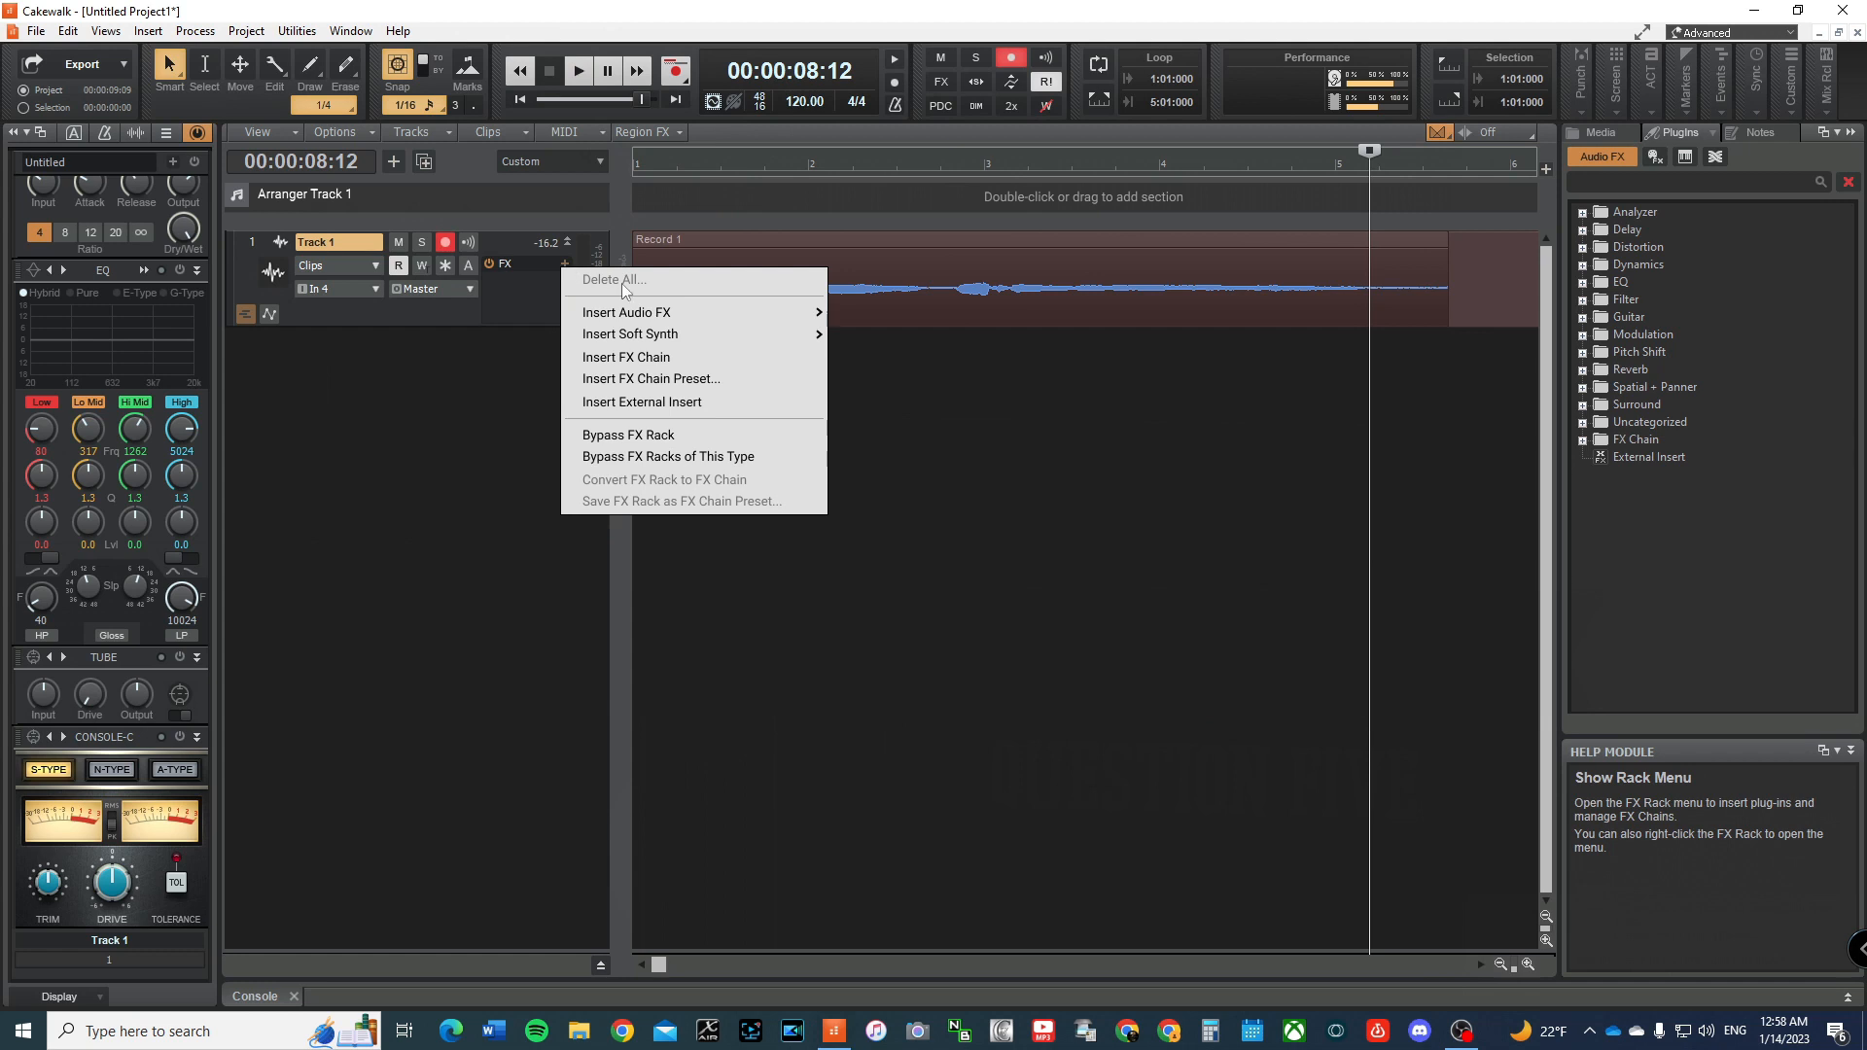
pyautogui.click(692, 380)
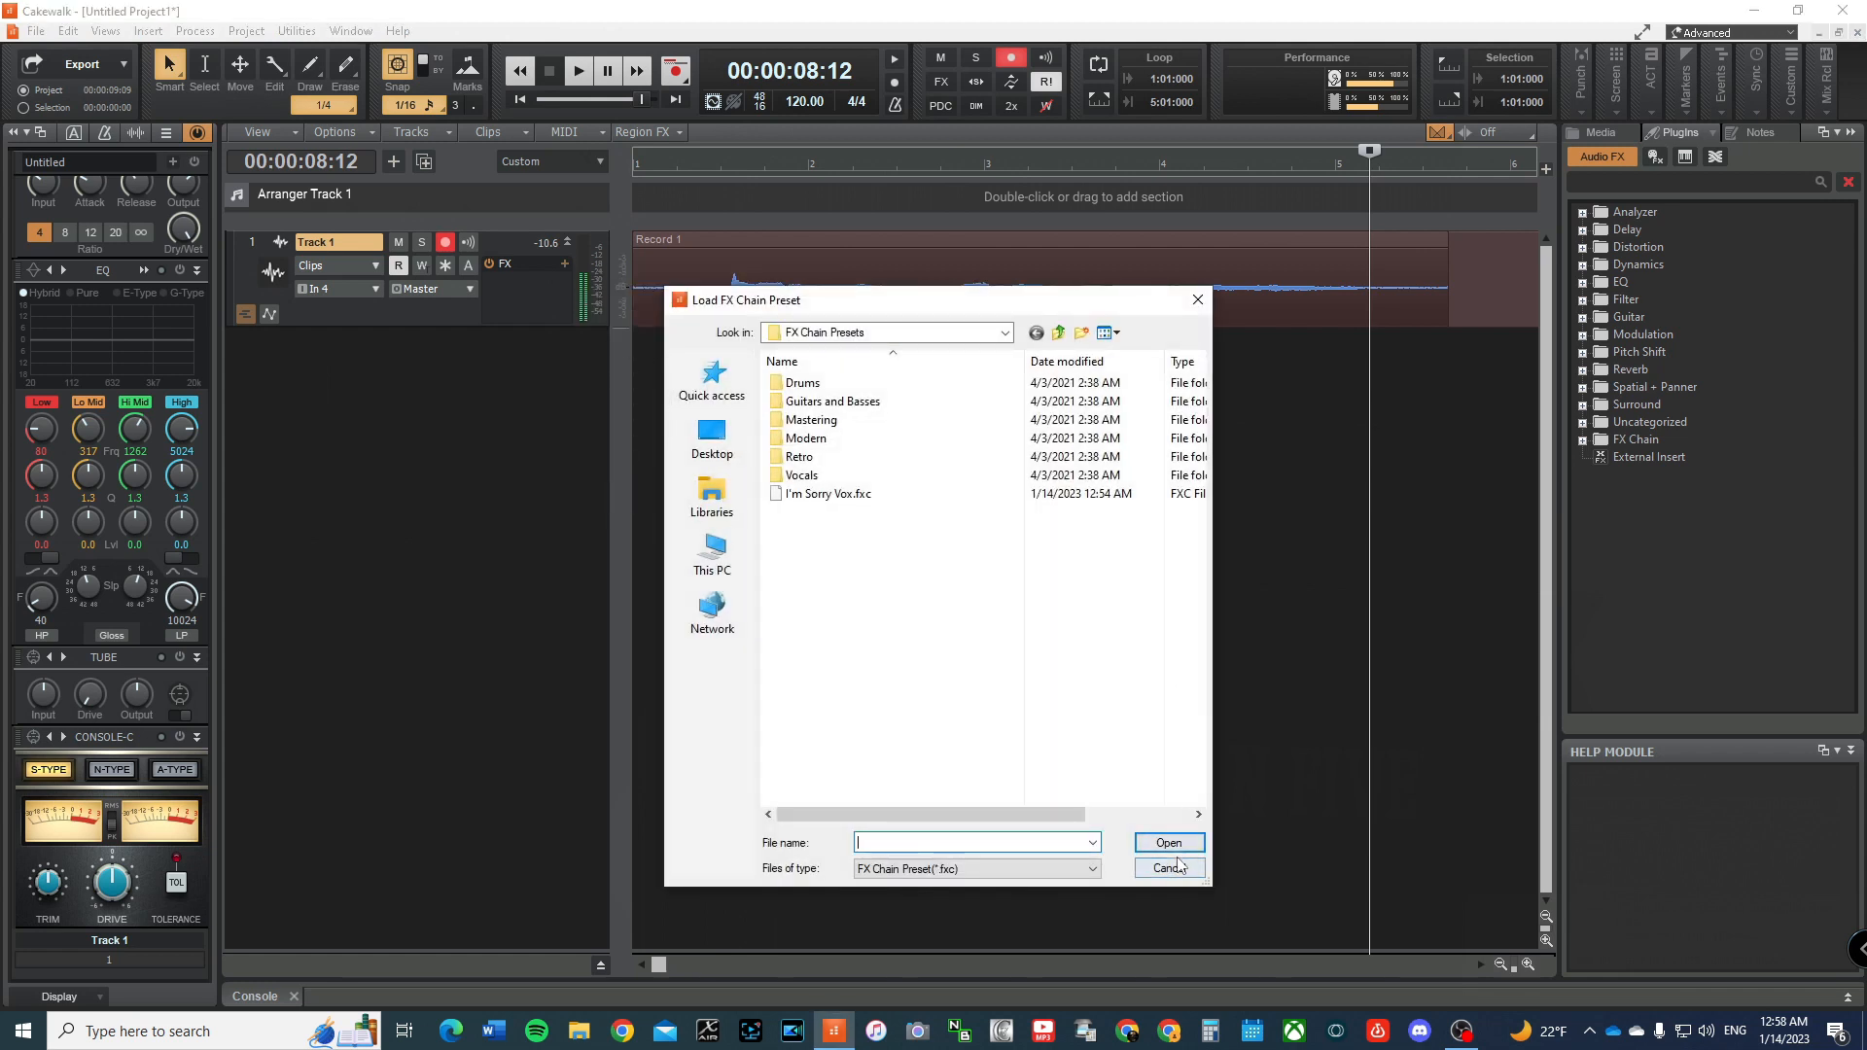
pyautogui.click(827, 494)
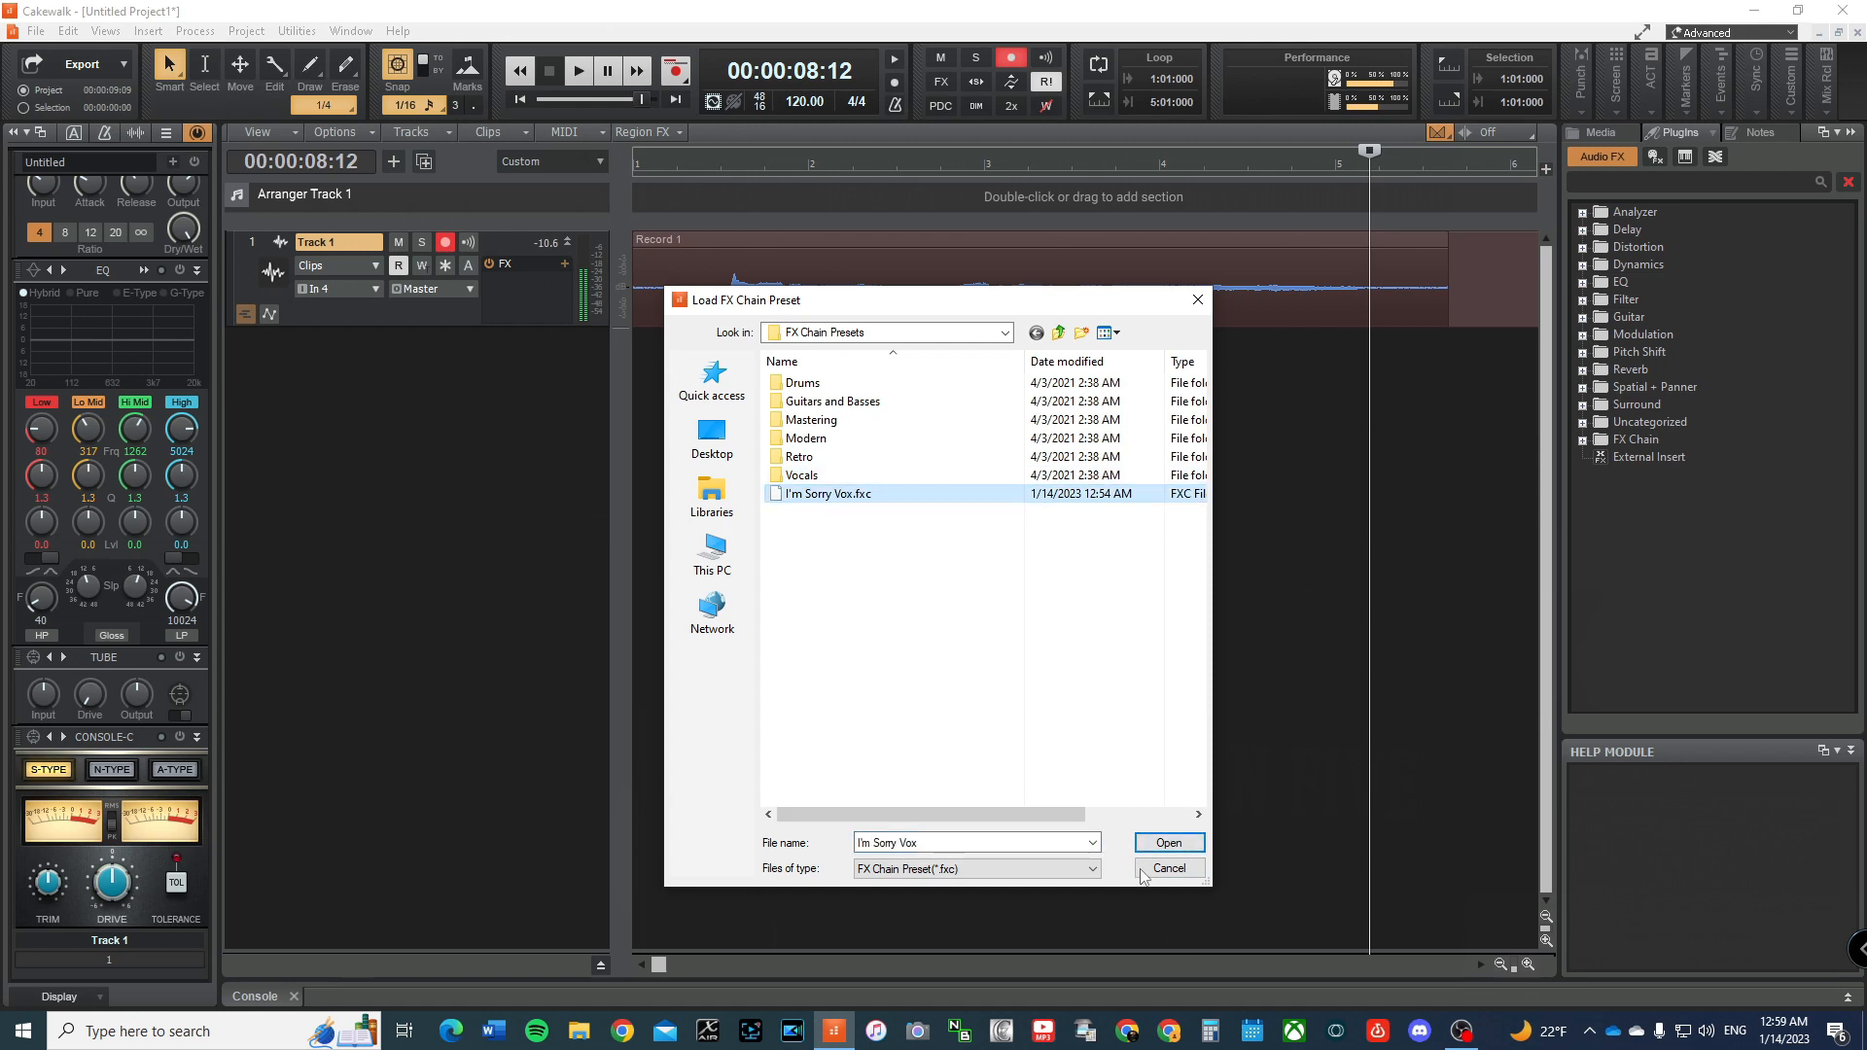
pyautogui.click(1167, 843)
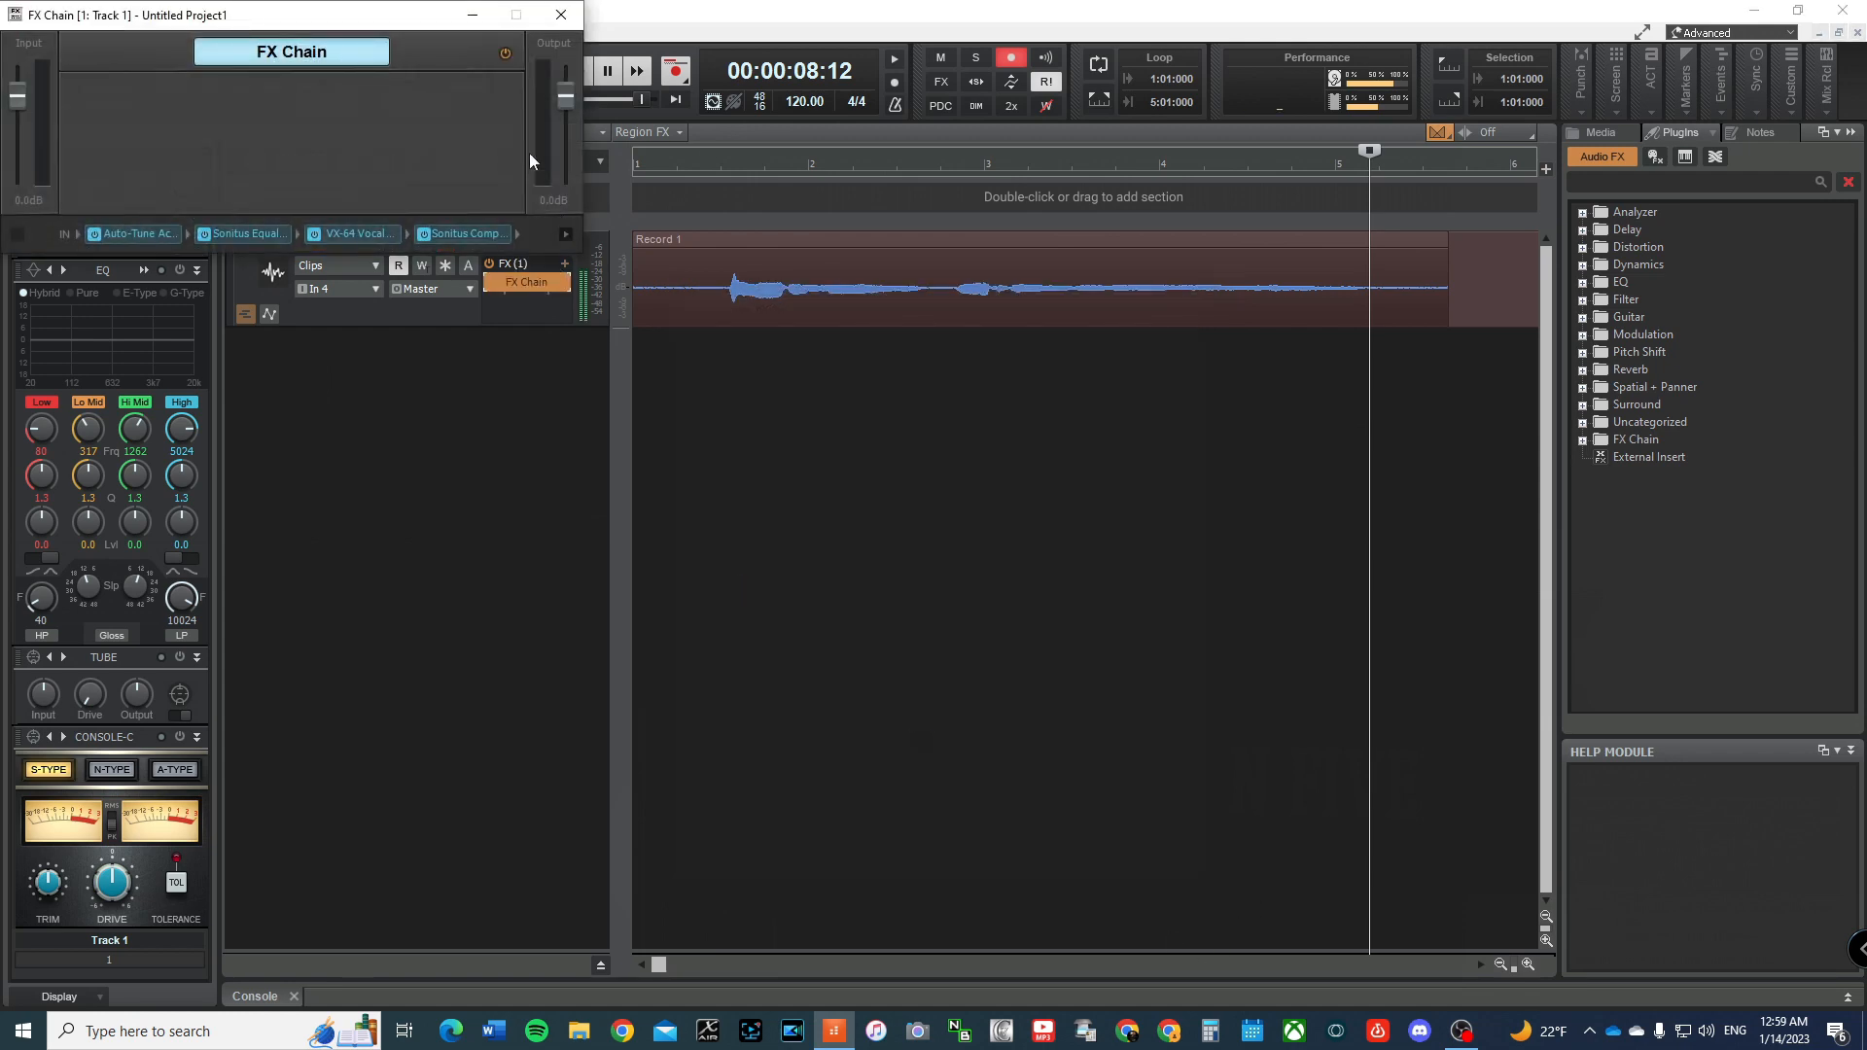
pyautogui.click(580, 21)
# Step: Play the recorded clip from just before the sound begins, with the FX chain applied, and stop playback
pyautogui.click(681, 171)
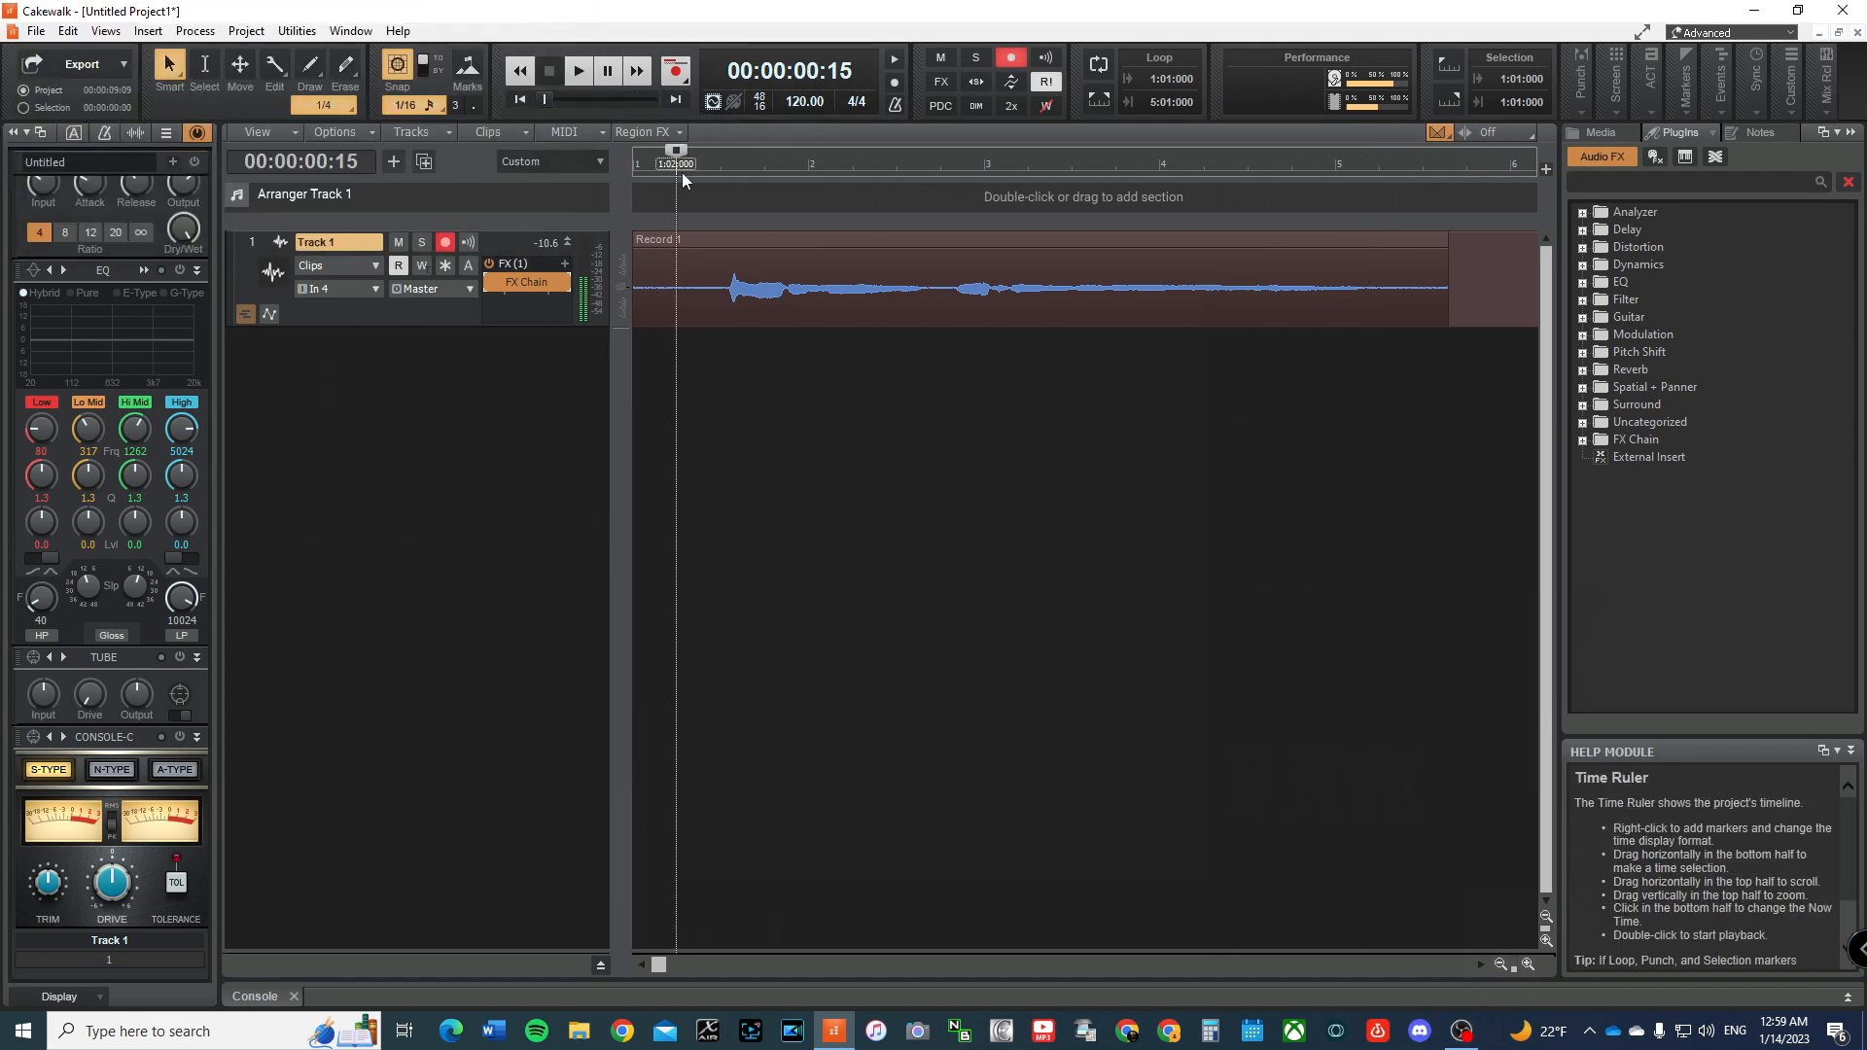
pyautogui.press('space')
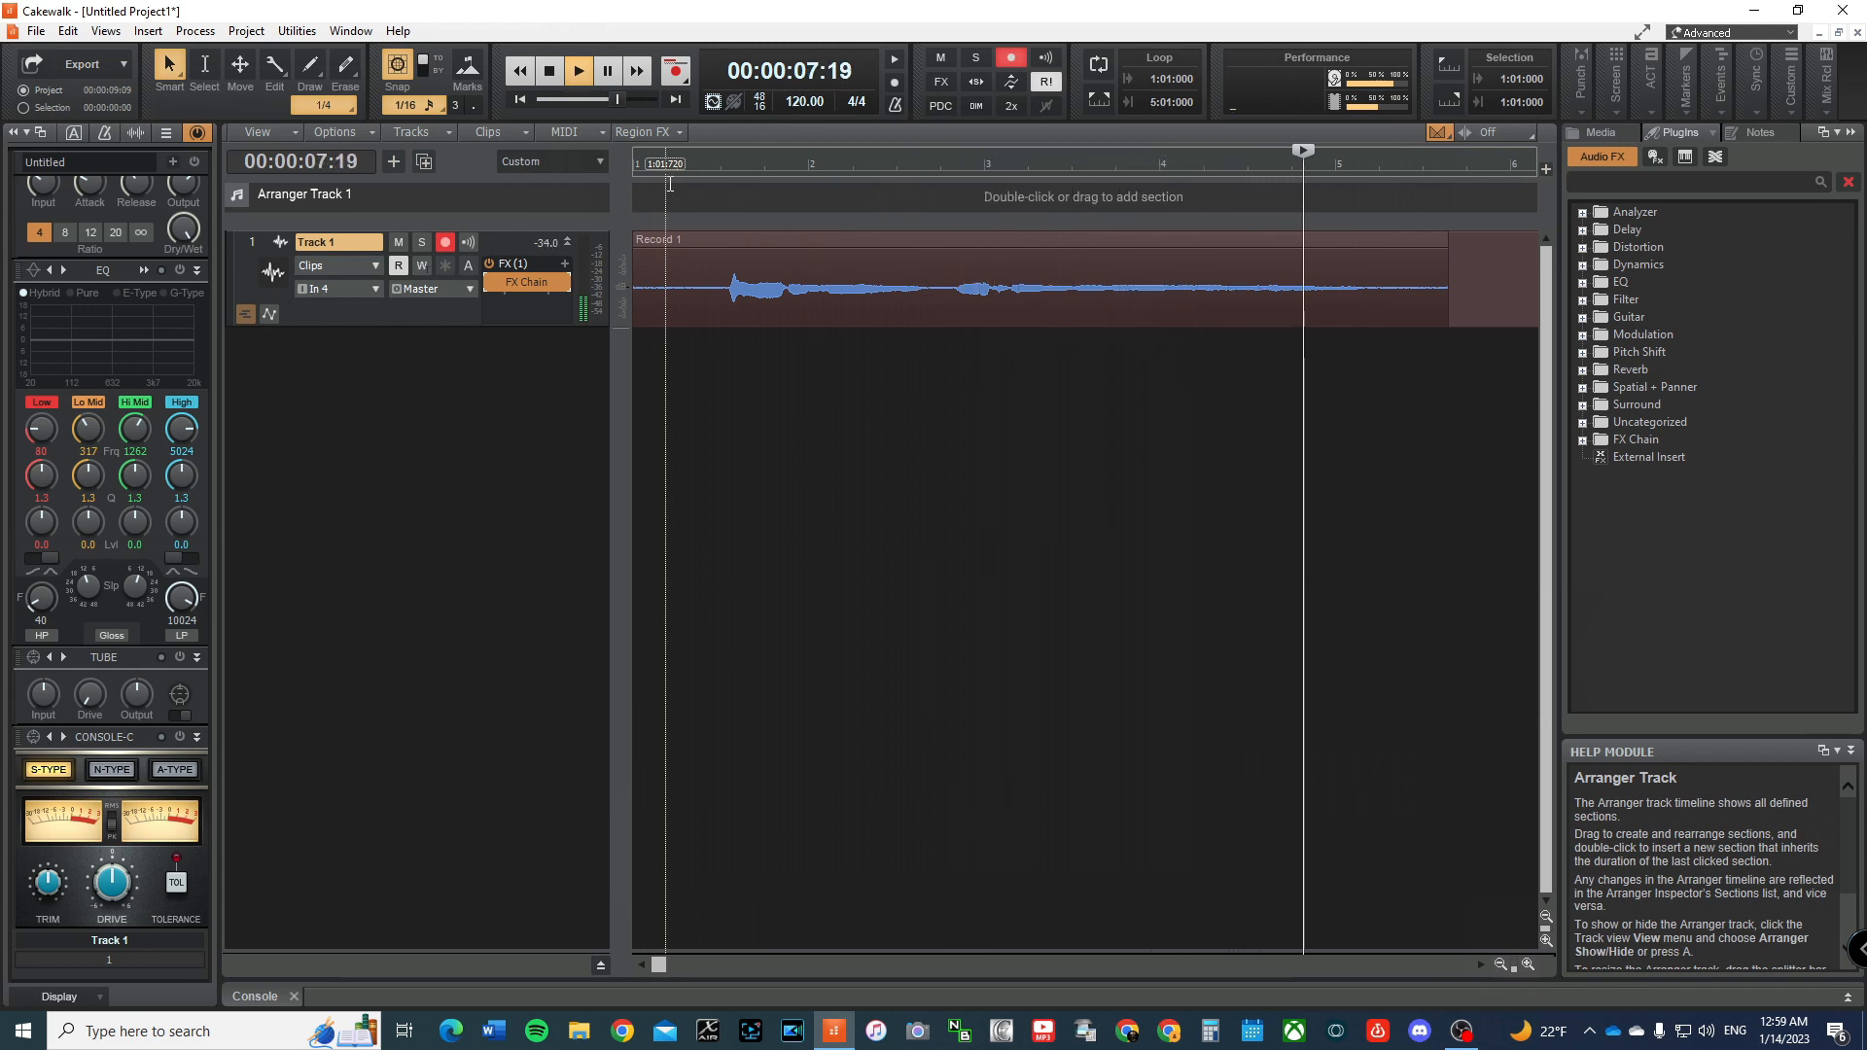
pyautogui.press('space')
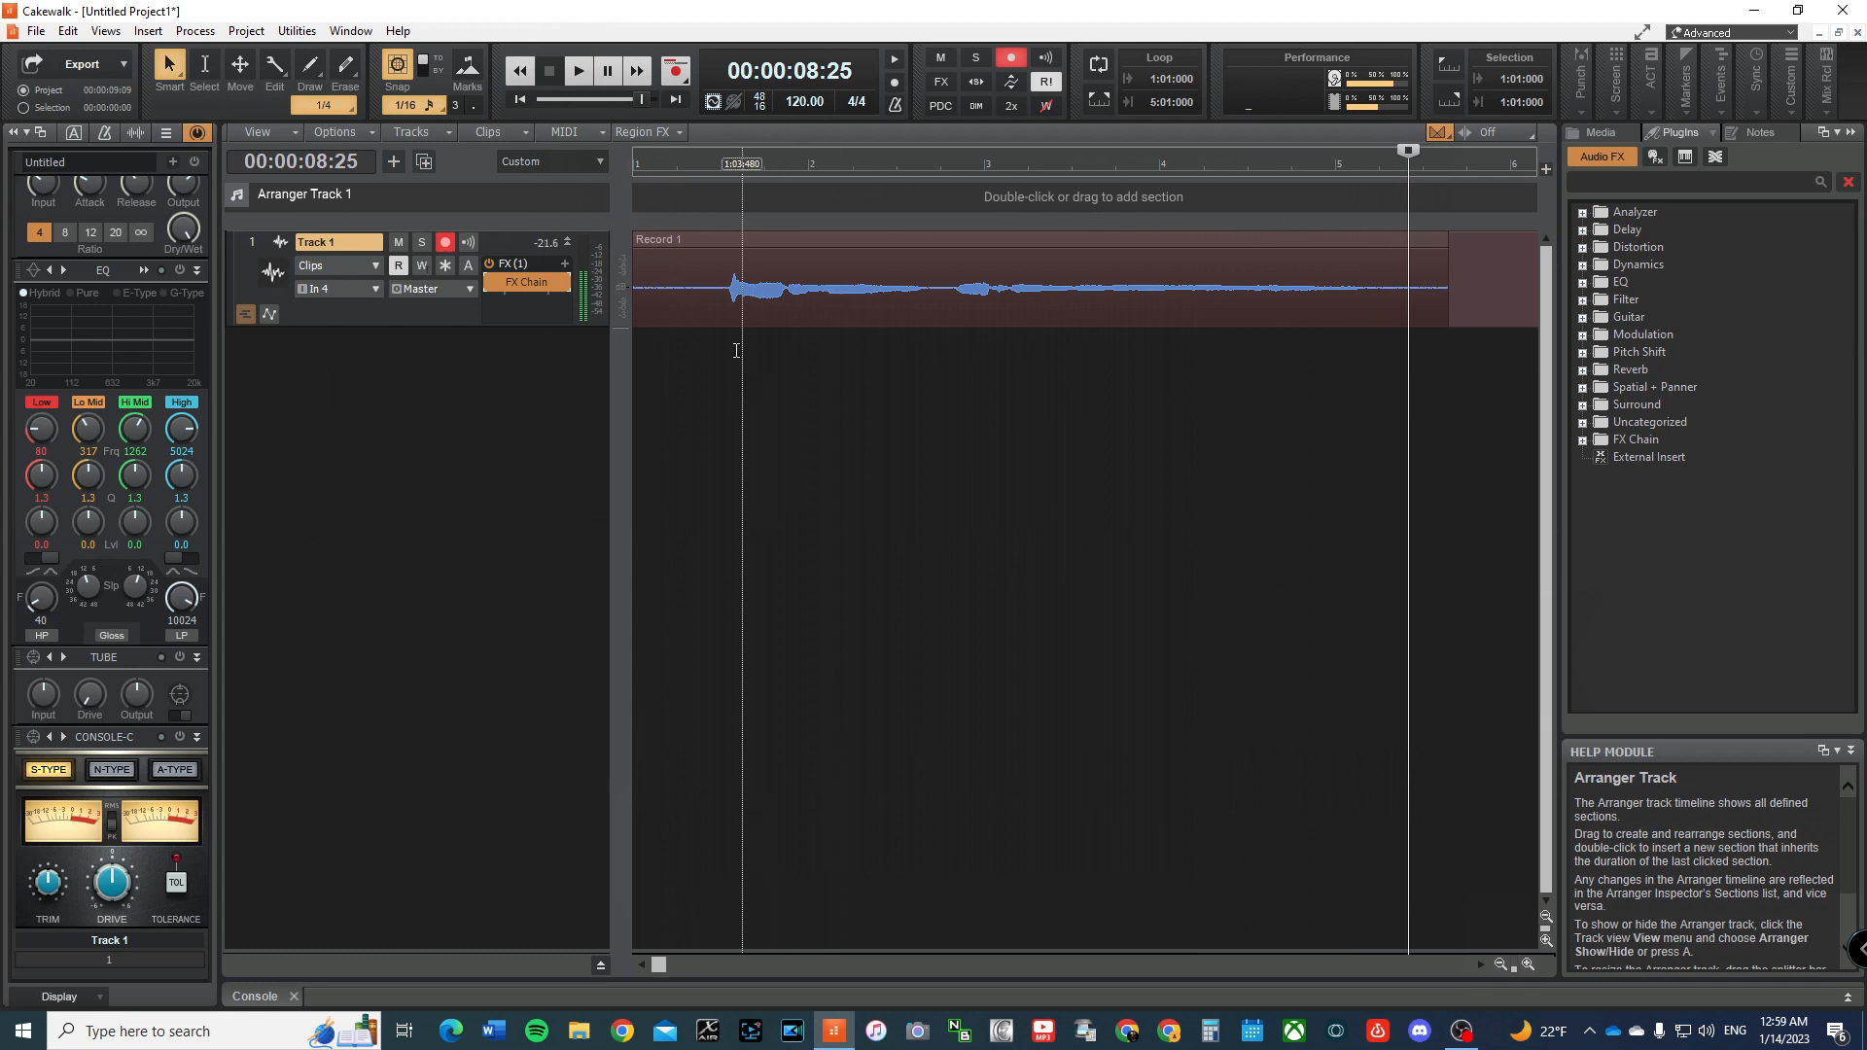